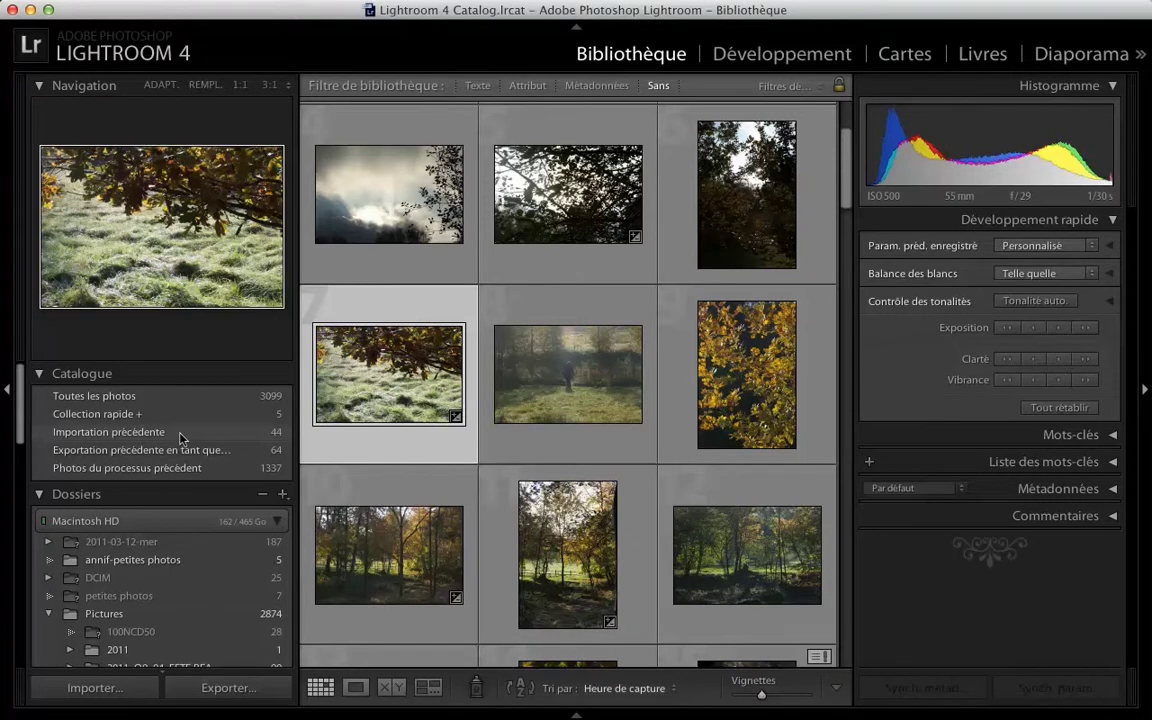
Select the cloudy-sky photo and drag the Thumbnails slider smaller so more photos fit.
click(383, 203)
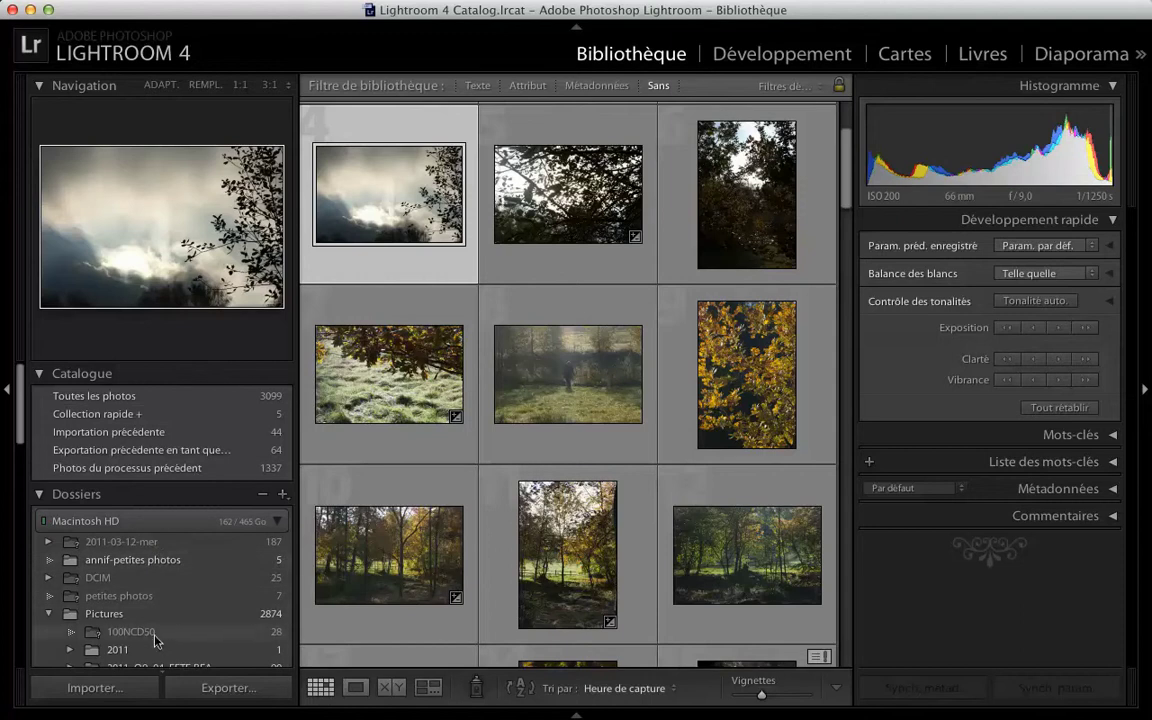
scroll(204, 600, down, 2)
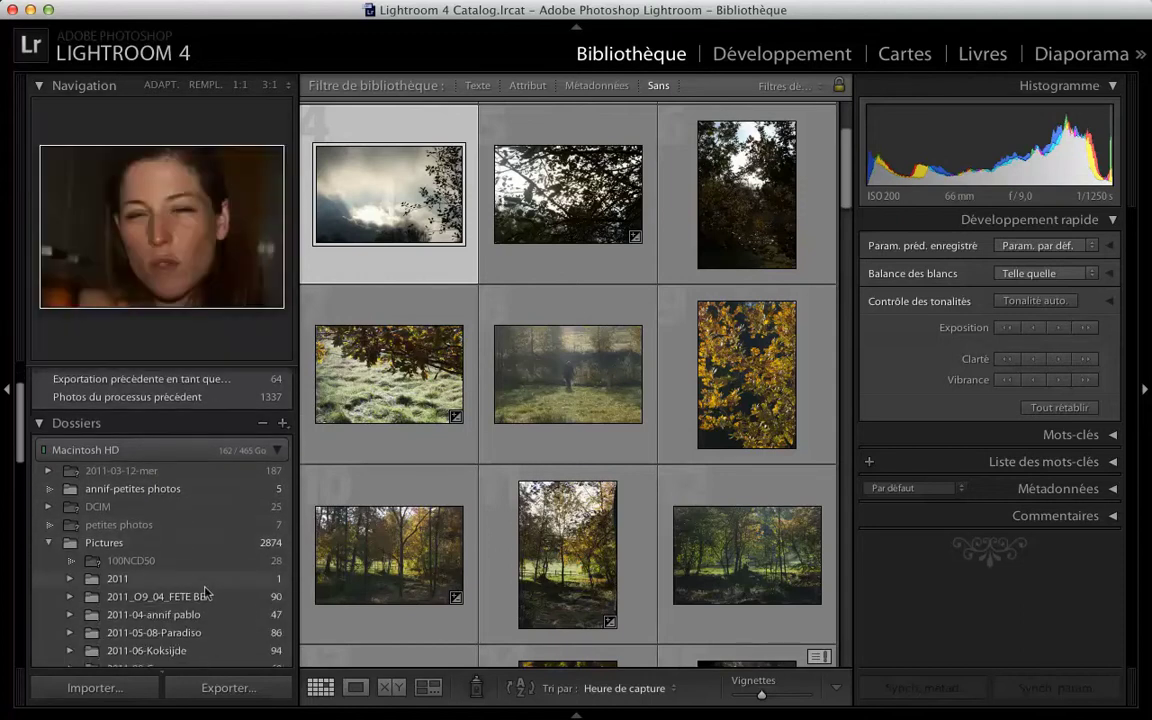
scroll(205, 594, down, 1)
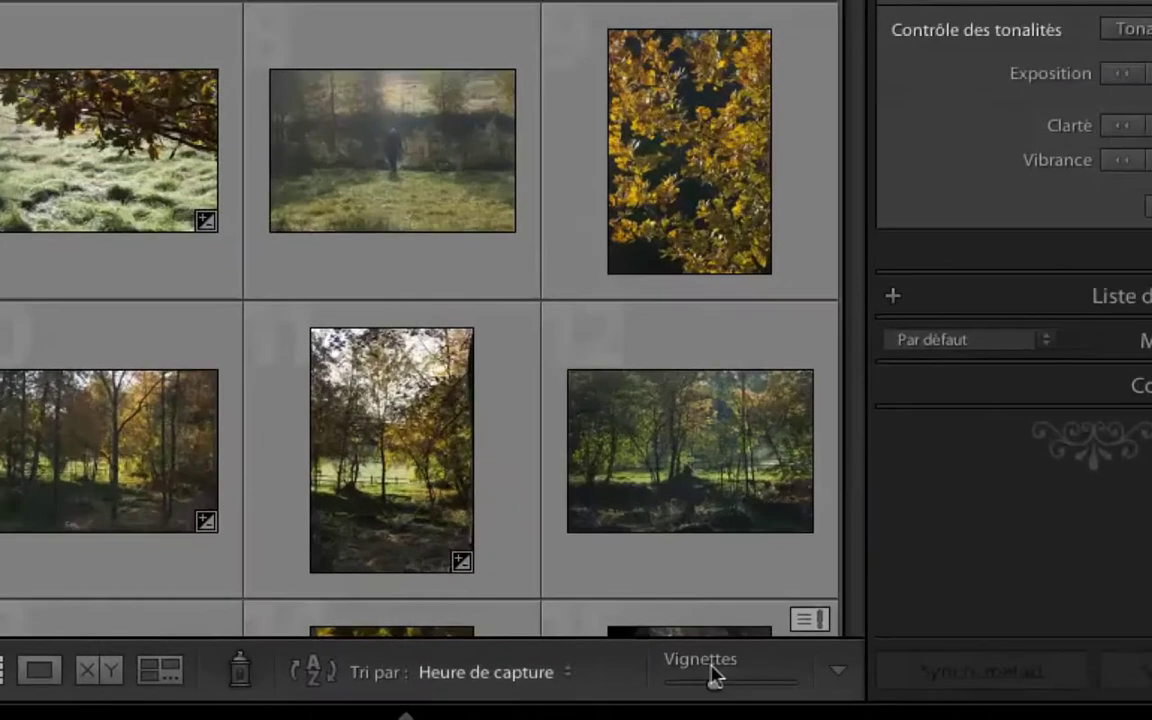
drag(722, 677, 746, 690)
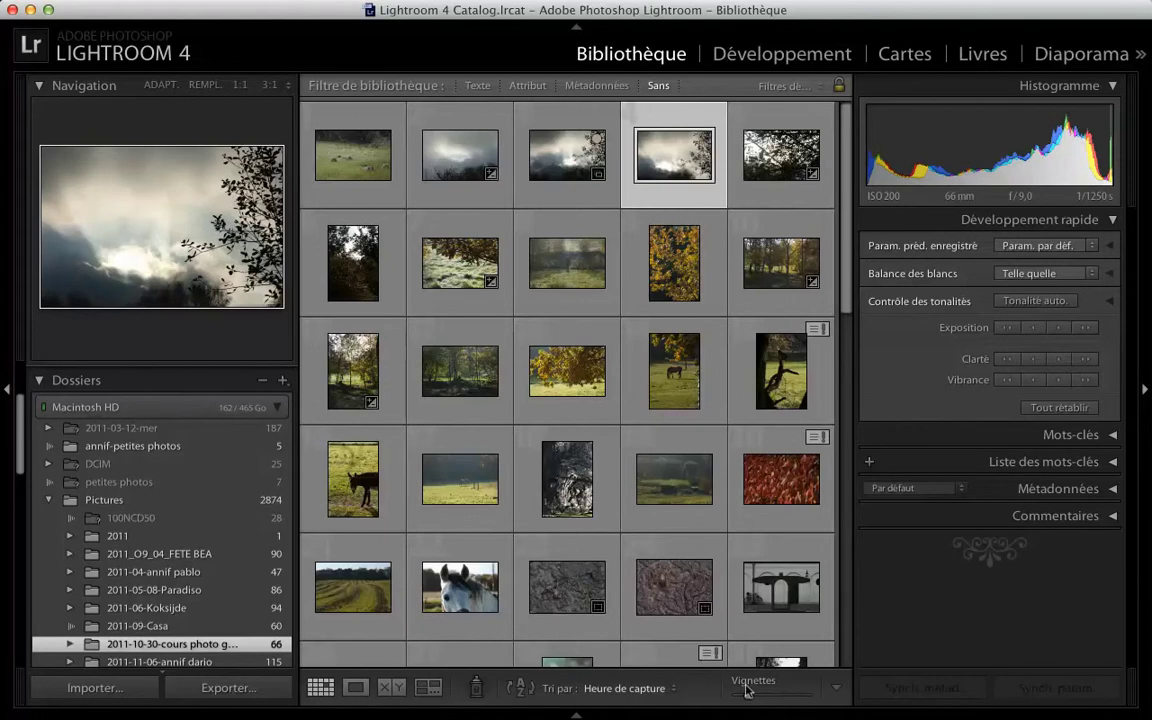
Rate the cloudy-sky photo four stars in Loupe view after checking it at 1:1.
click(354, 688)
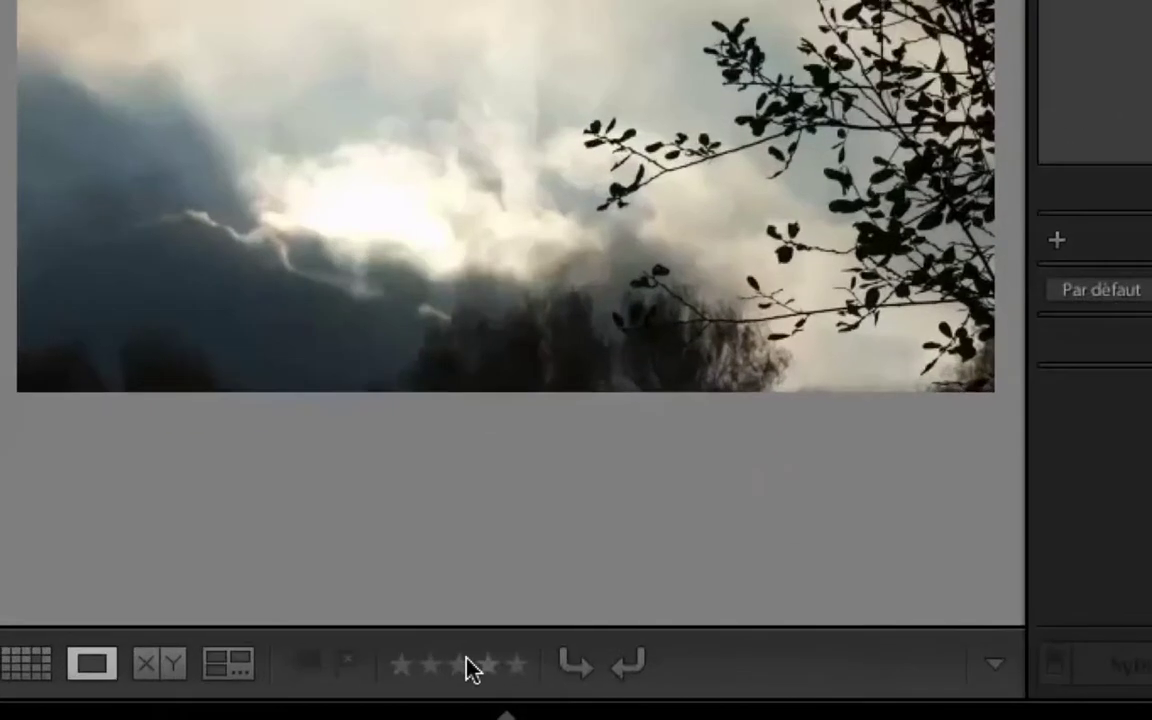
click(555, 686)
click(487, 664)
click(594, 380)
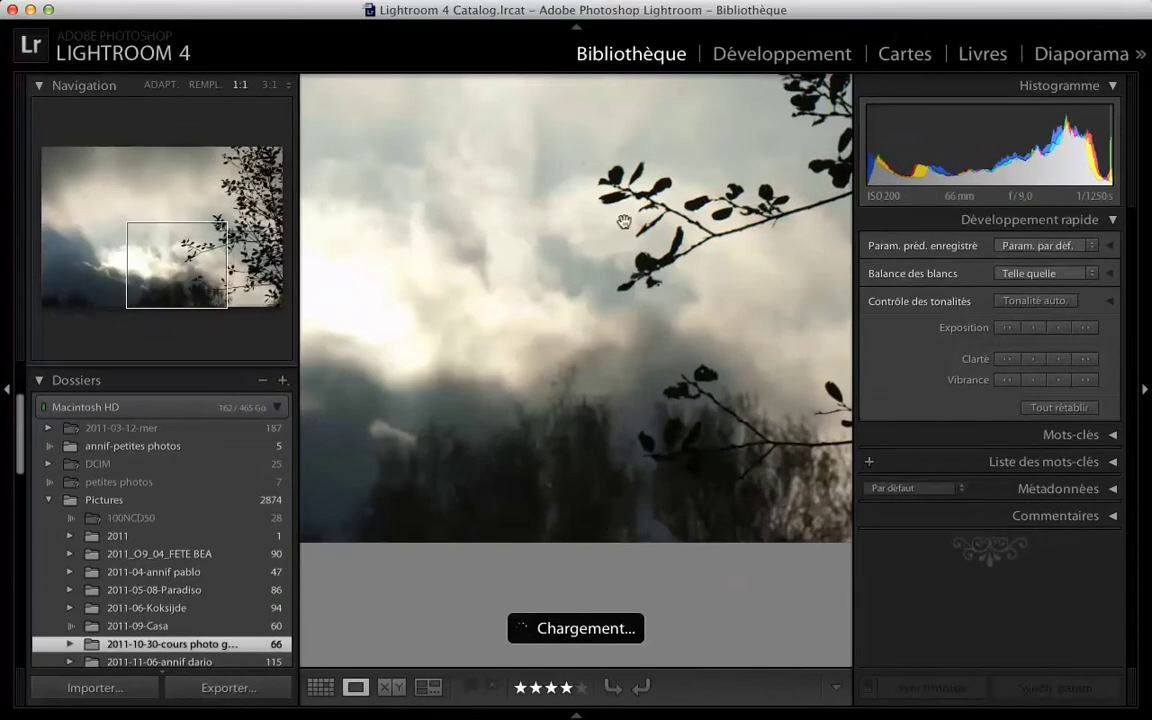
click(160, 85)
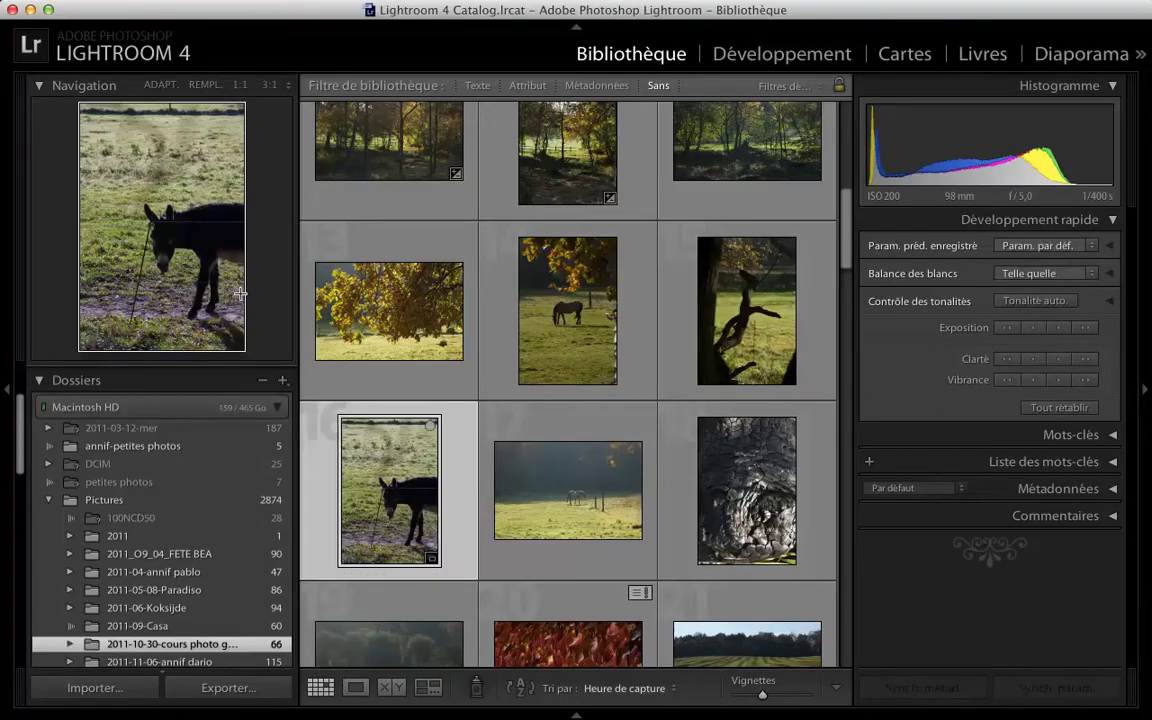
Try daylight white balance and brighter exposure on the donkey photo, reset all, then open Develop.
click(1088, 271)
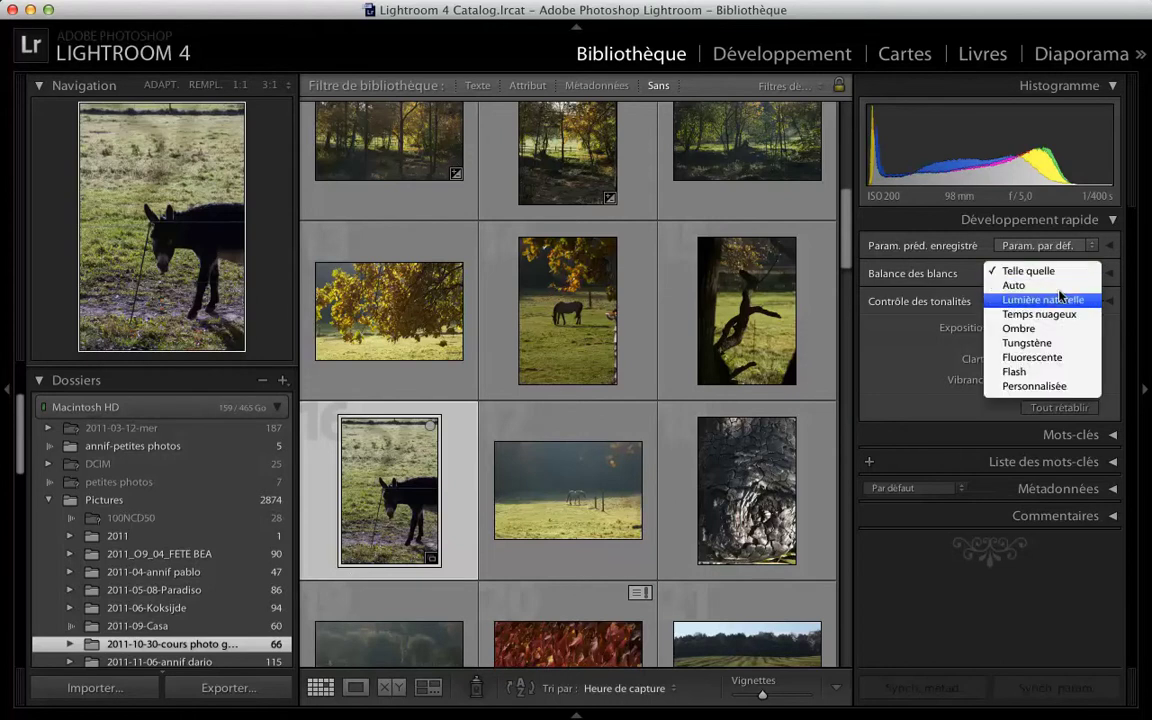
click(1060, 299)
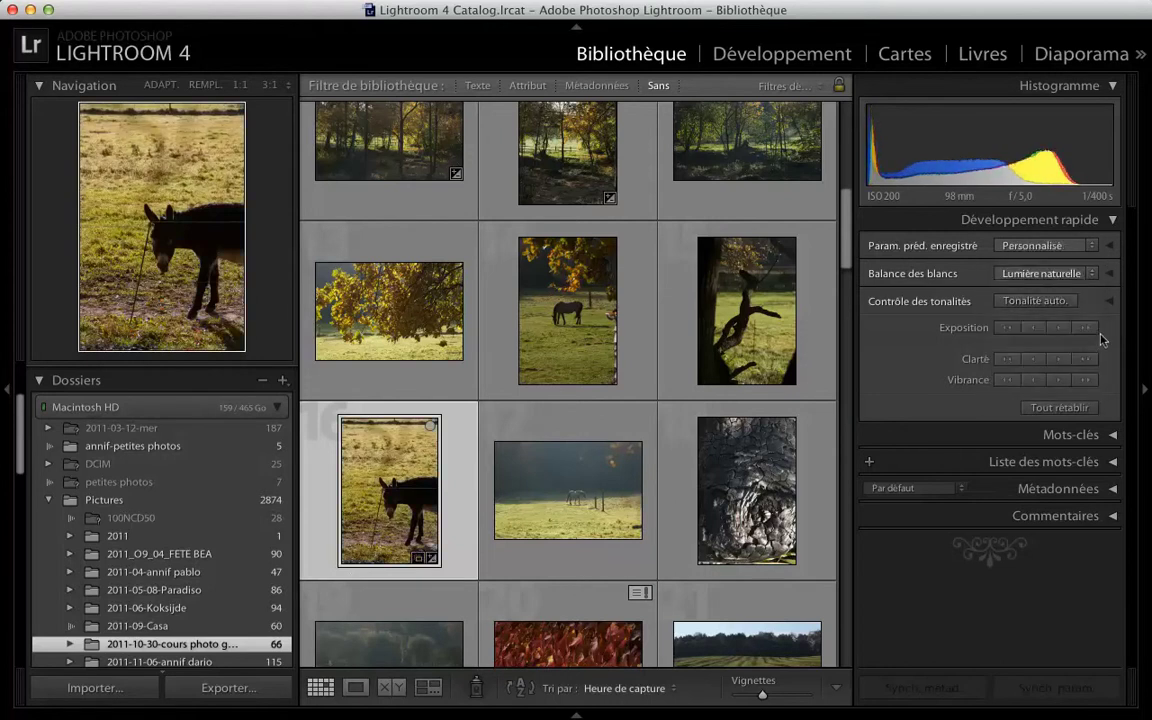
click(1061, 328)
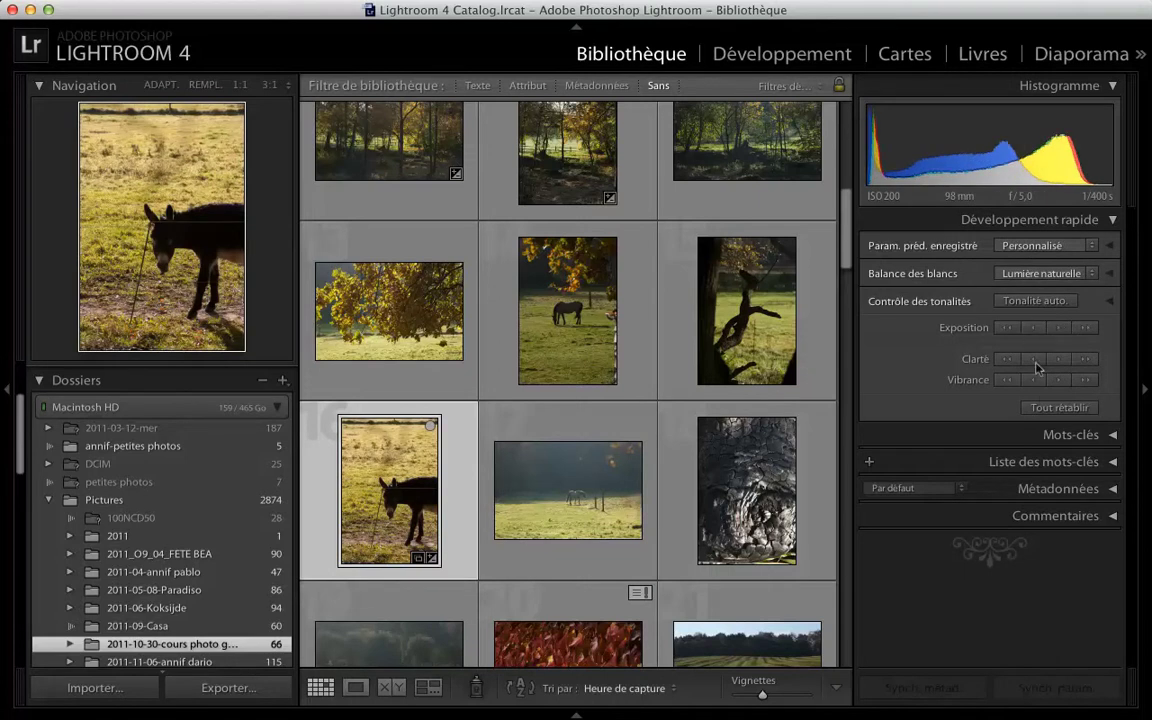
click(1045, 407)
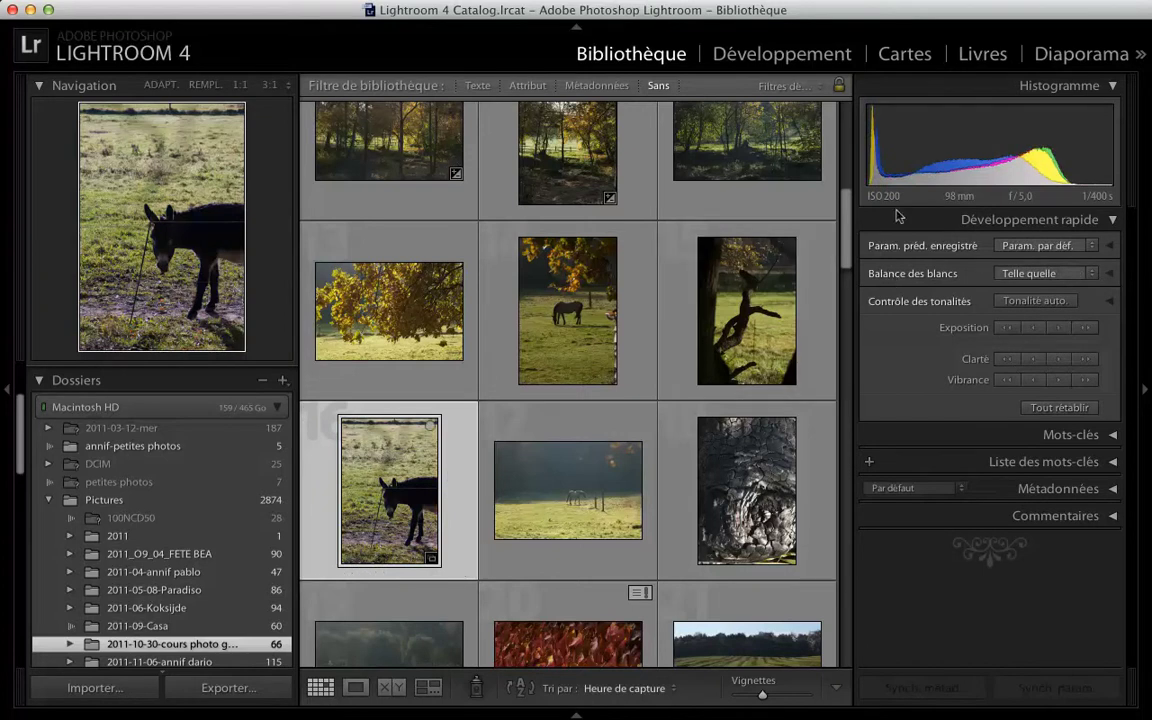
click(812, 57)
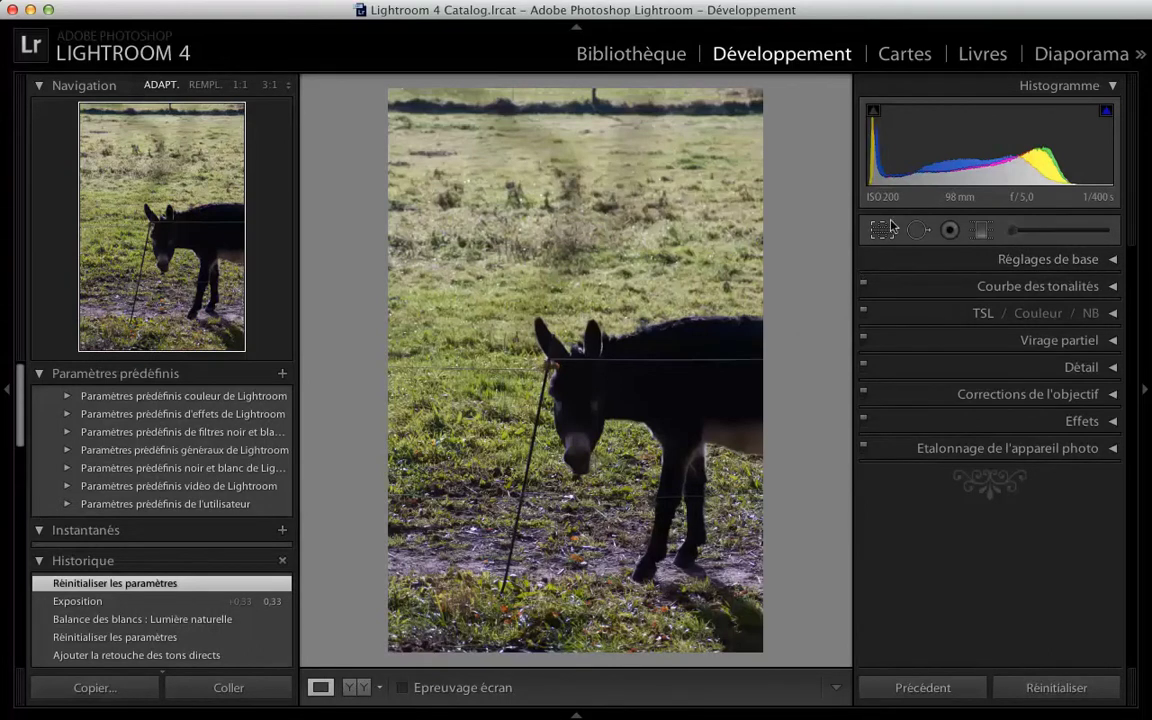
Crop the donkey photo to a 2x3 portrait frame, trimming the top and left edges.
click(882, 229)
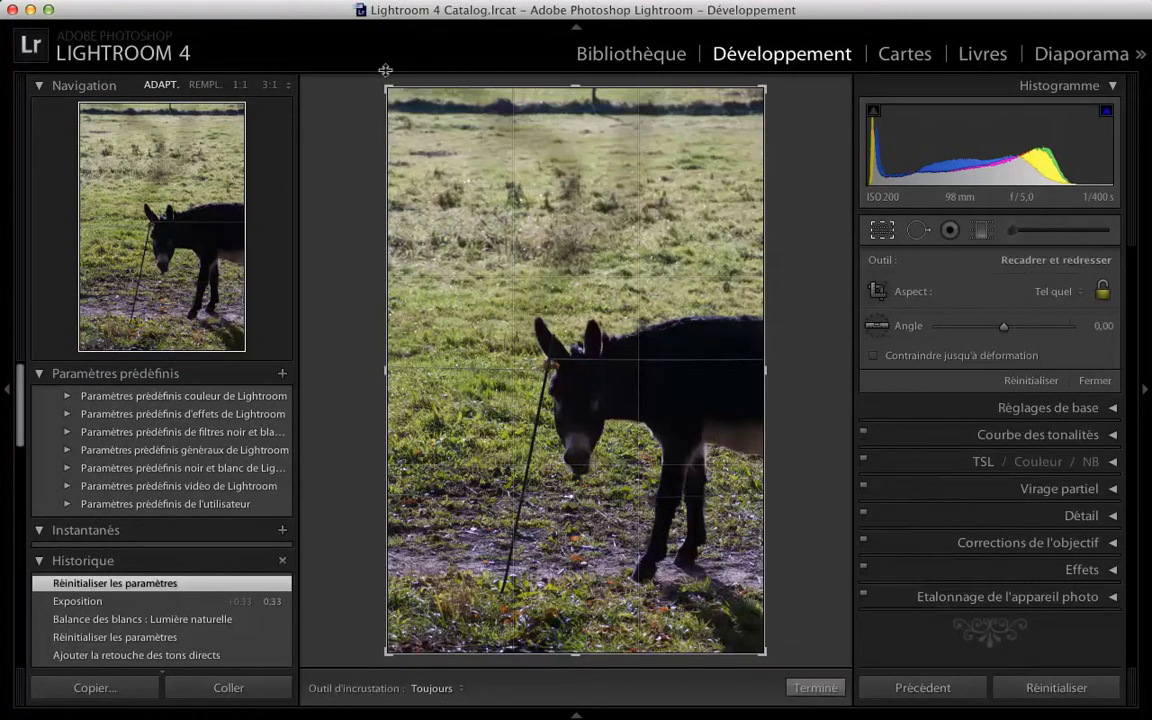
drag(387, 88, 415, 112)
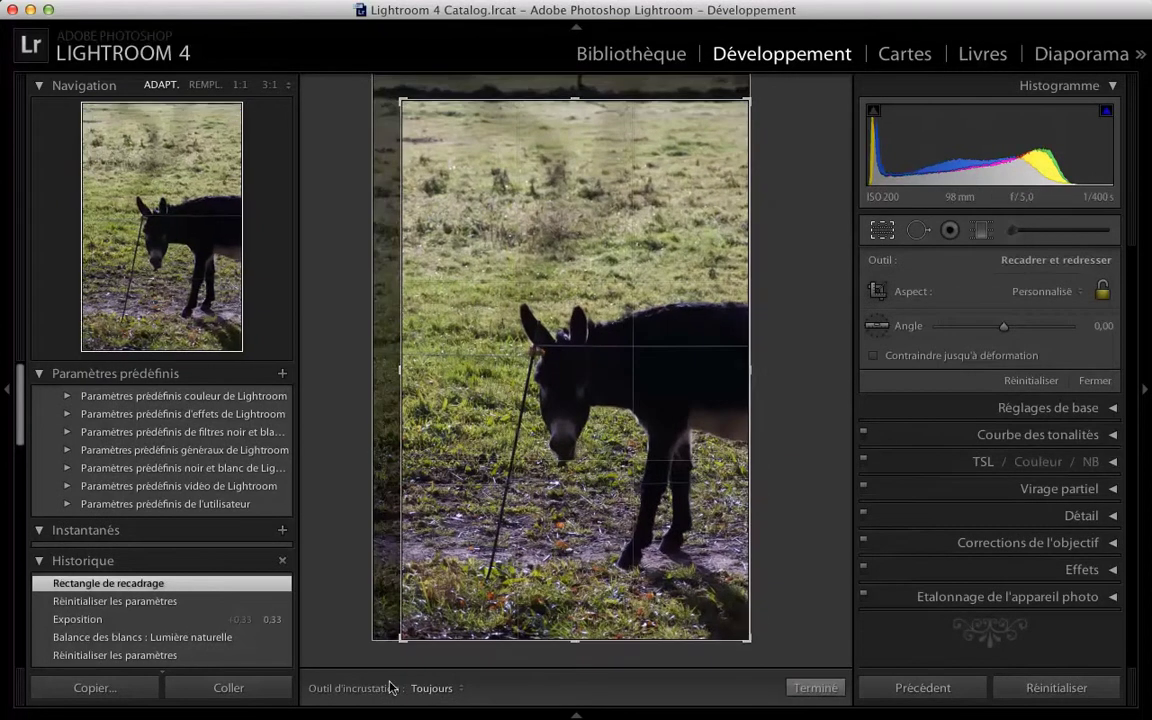
drag(400, 640, 415, 623)
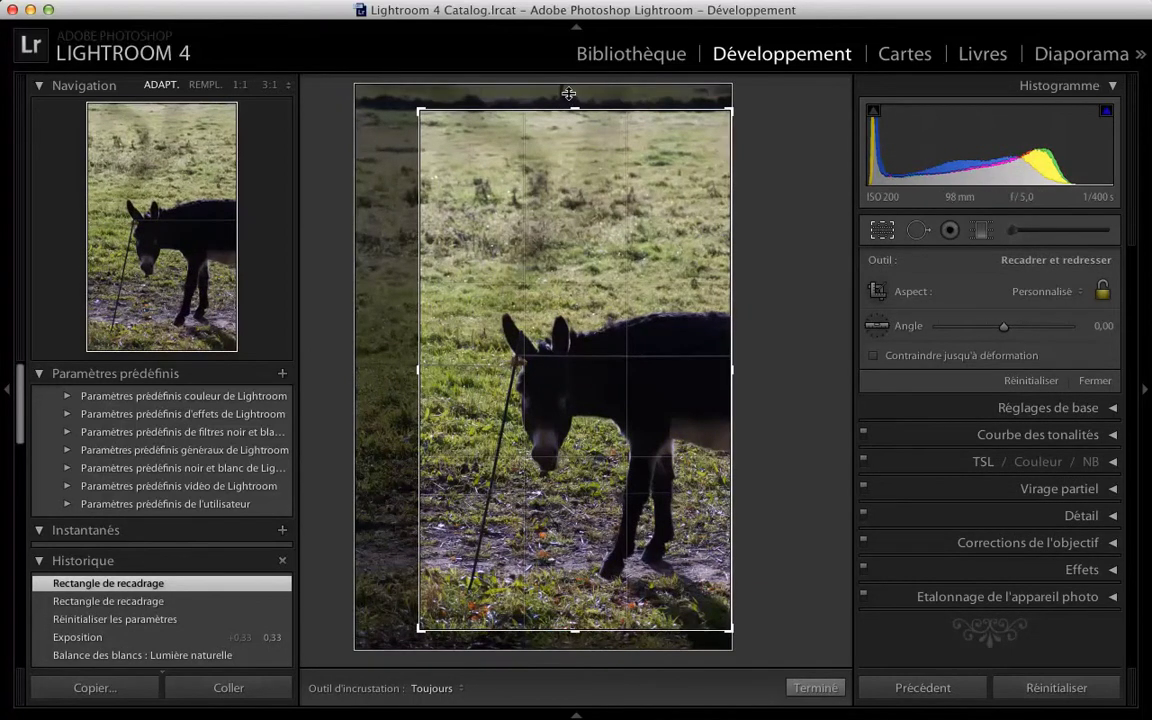
drag(568, 93, 568, 121)
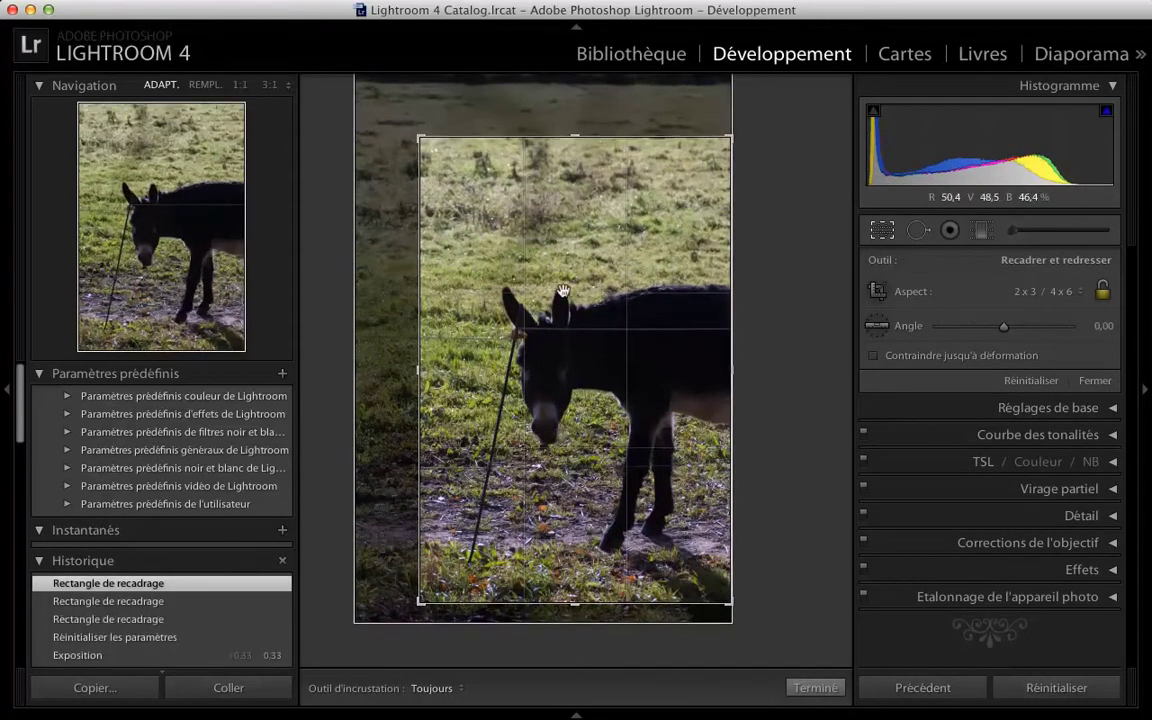
key(Return)
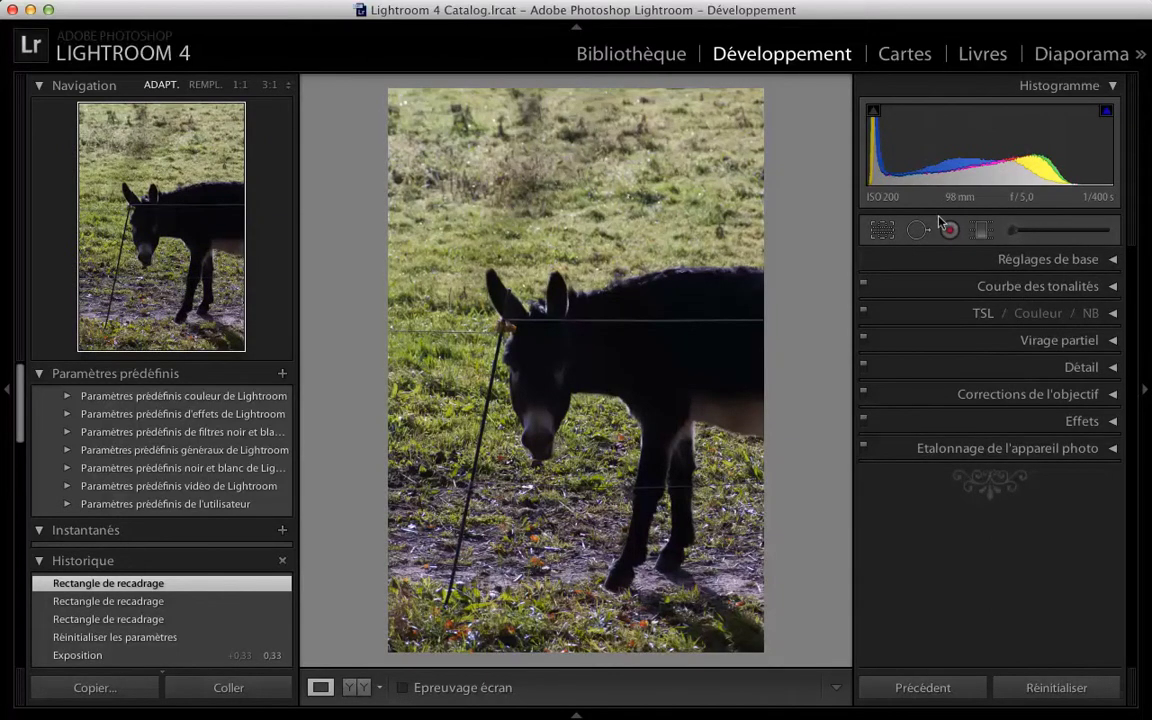
Set temperature 5381, exposure +0.80, shadows +83 and vibrance +23 in the Basic panel.
click(1113, 260)
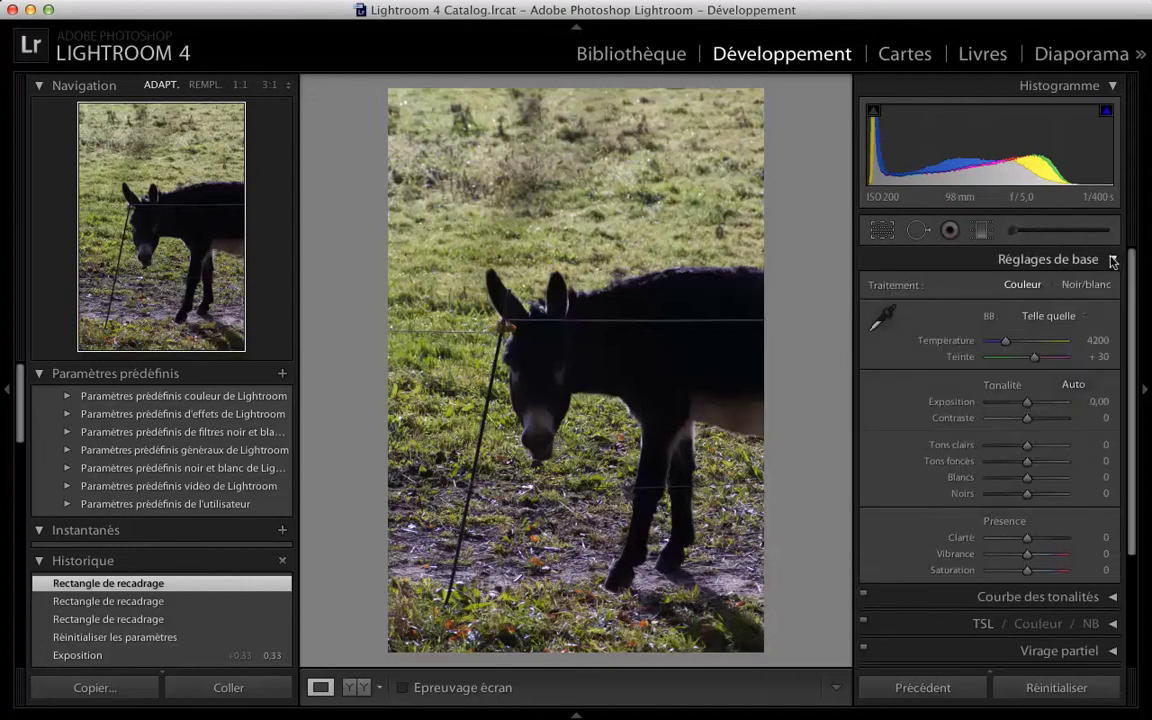
drag(1005, 341, 1015, 342)
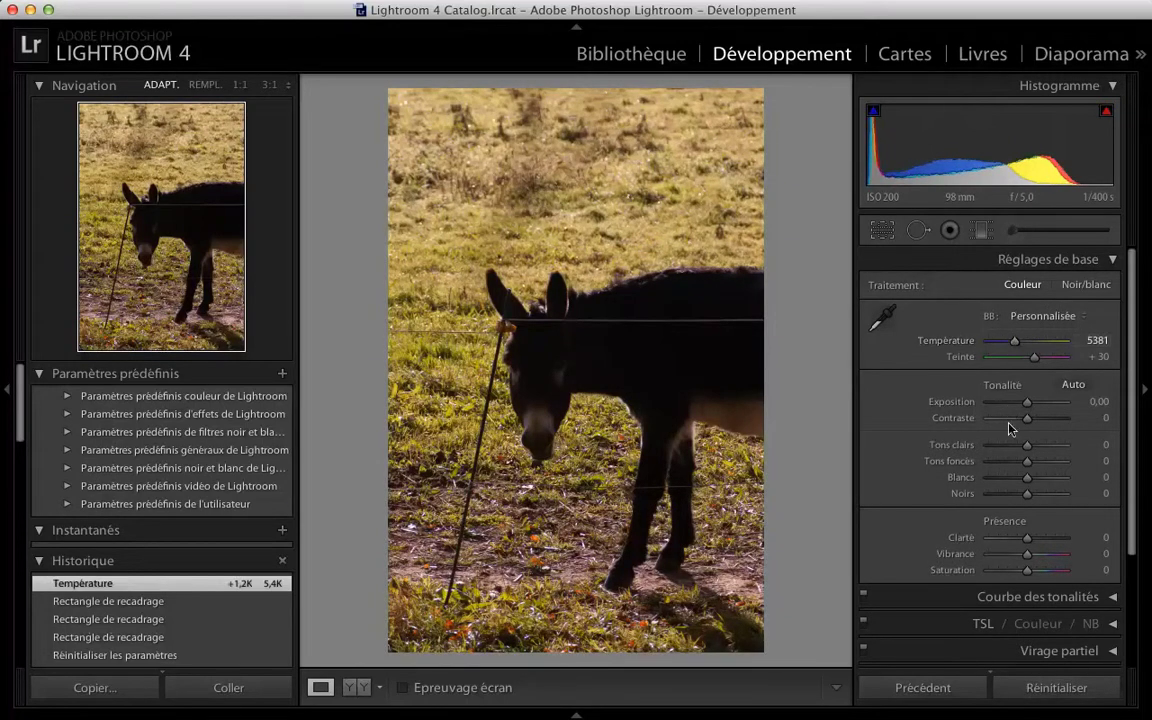
drag(1025, 402, 1030, 402)
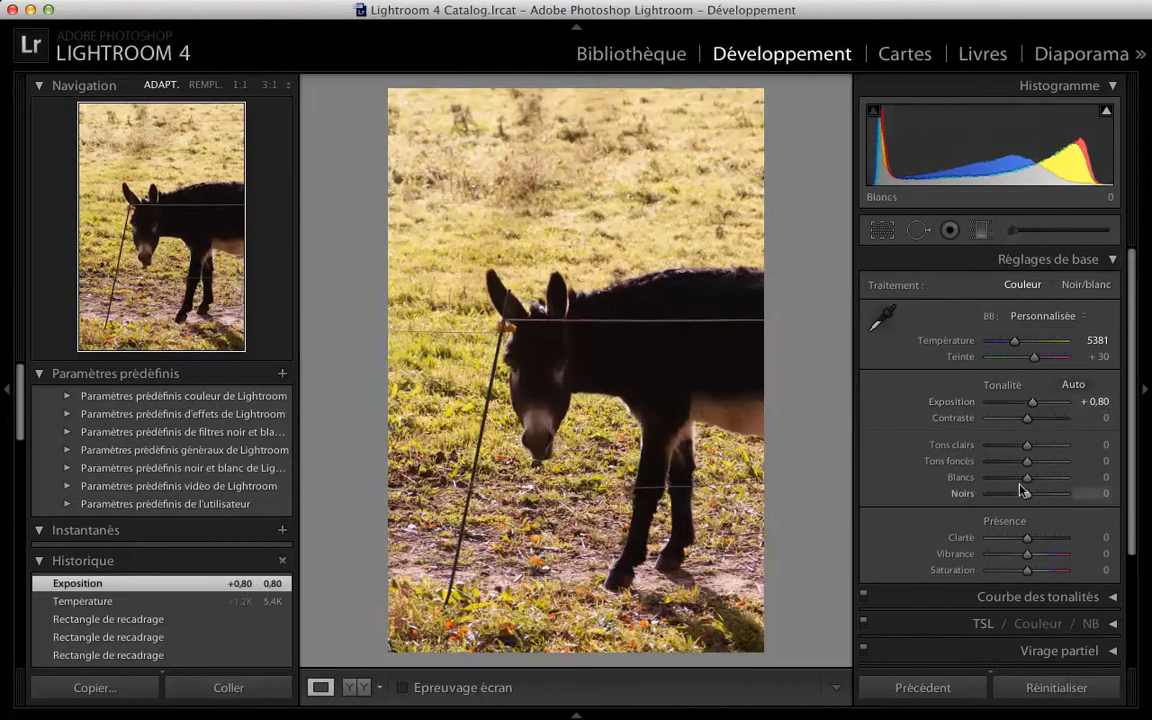
drag(1028, 462, 1058, 464)
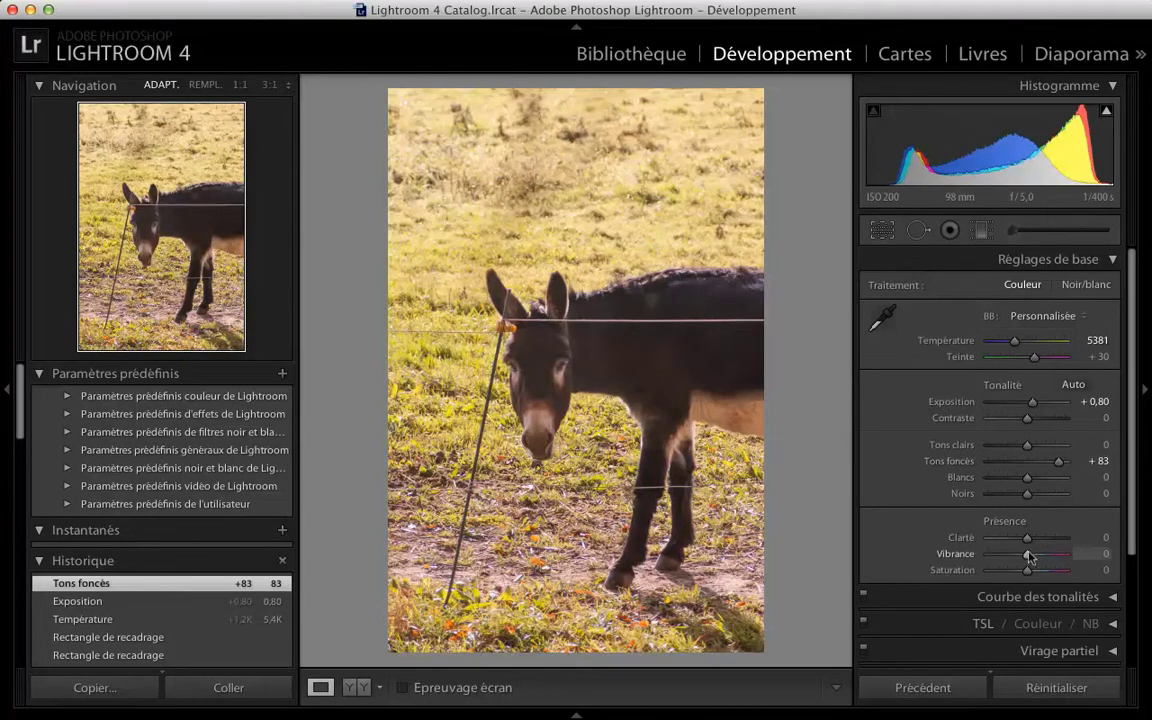
drag(1027, 554, 1033, 554)
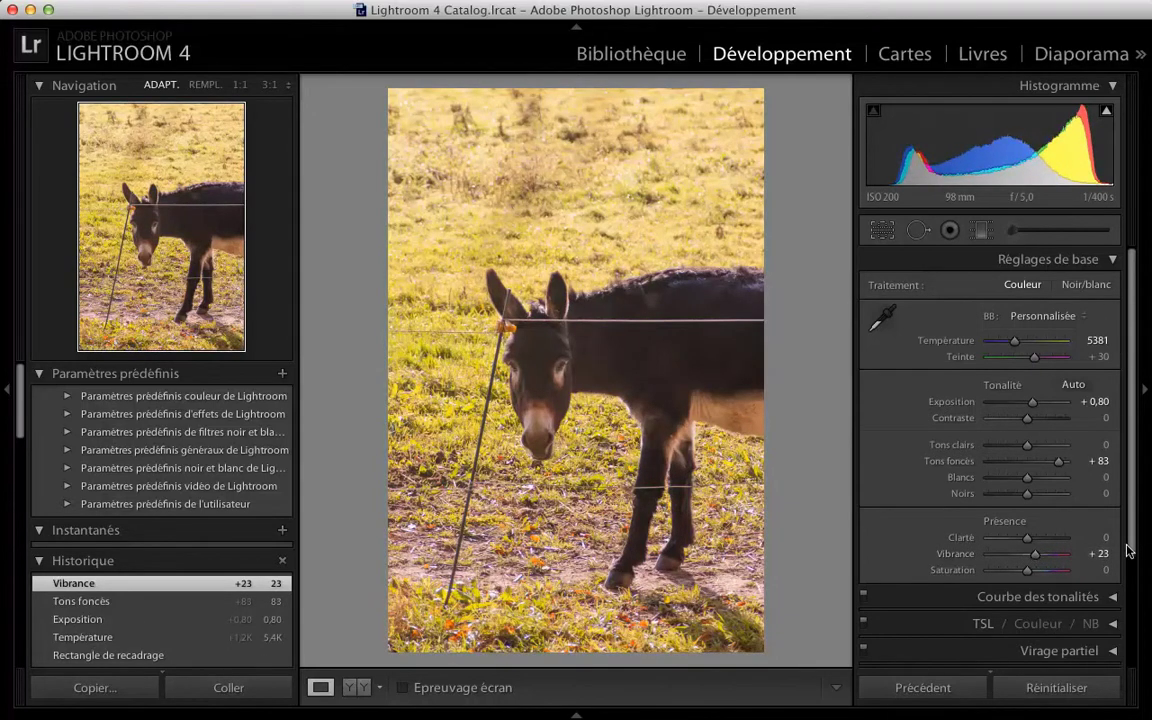
scroll(1122, 637, down, 3)
scroll(1122, 637, down, 2)
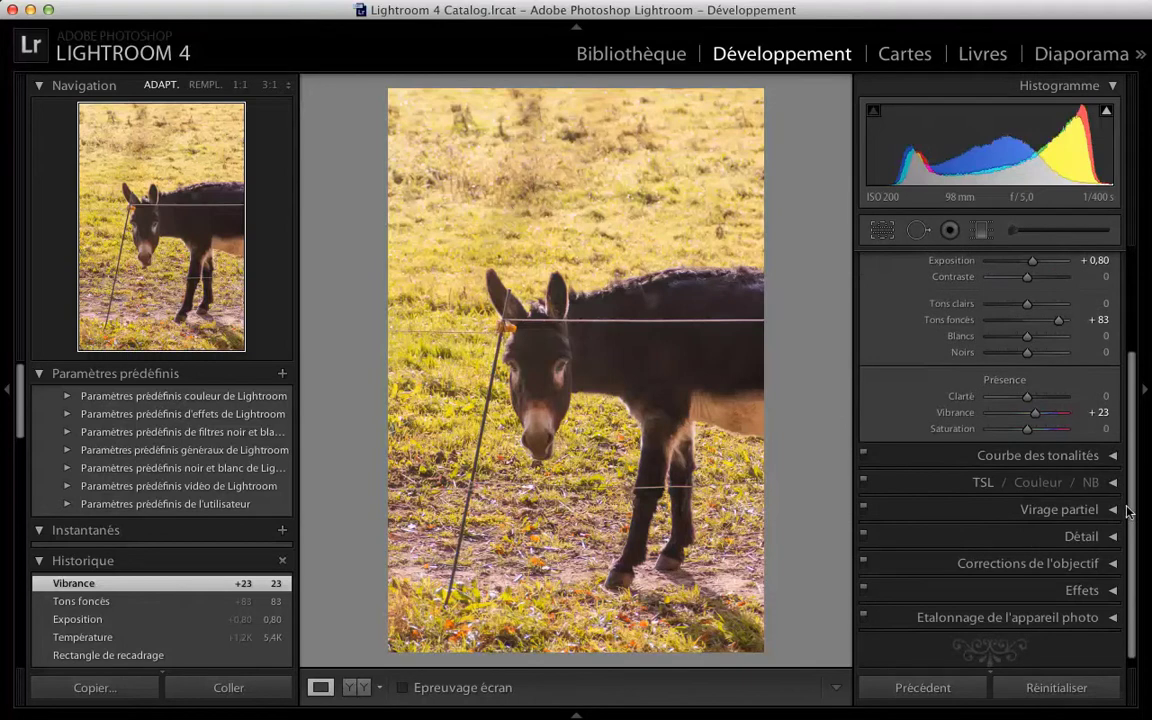
In the Detail panel, set sharpening amount 61, radius 1.1 and masking 8.
click(1115, 536)
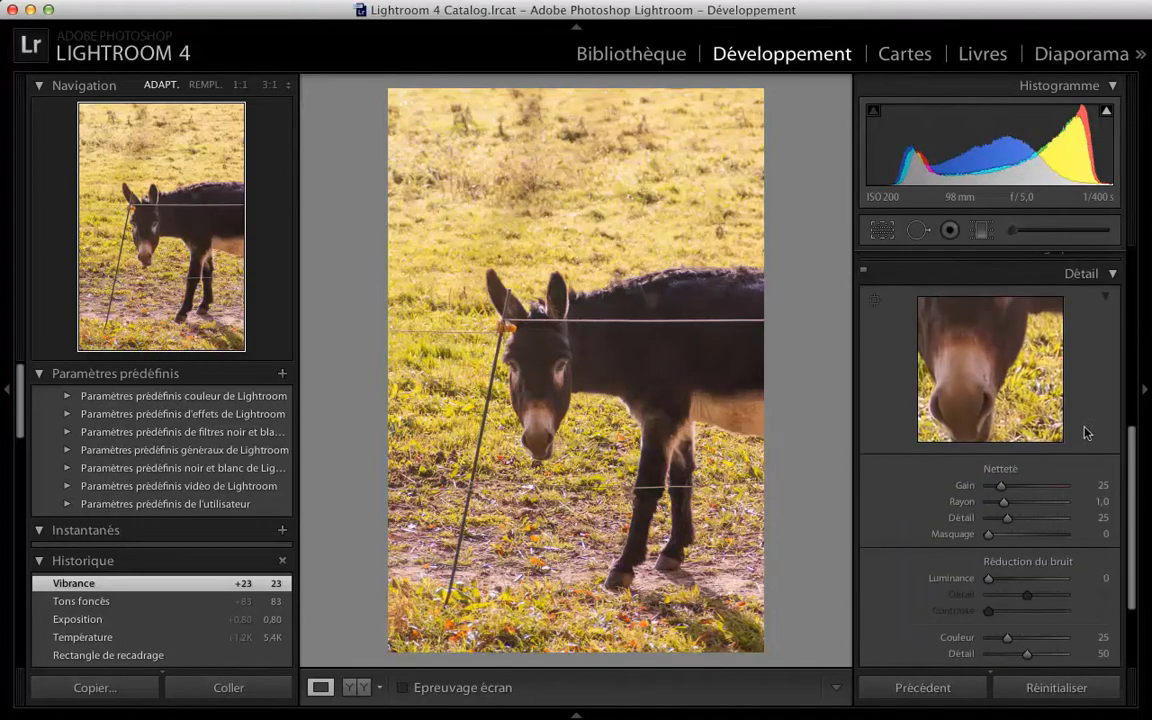
drag(1001, 485, 1016, 484)
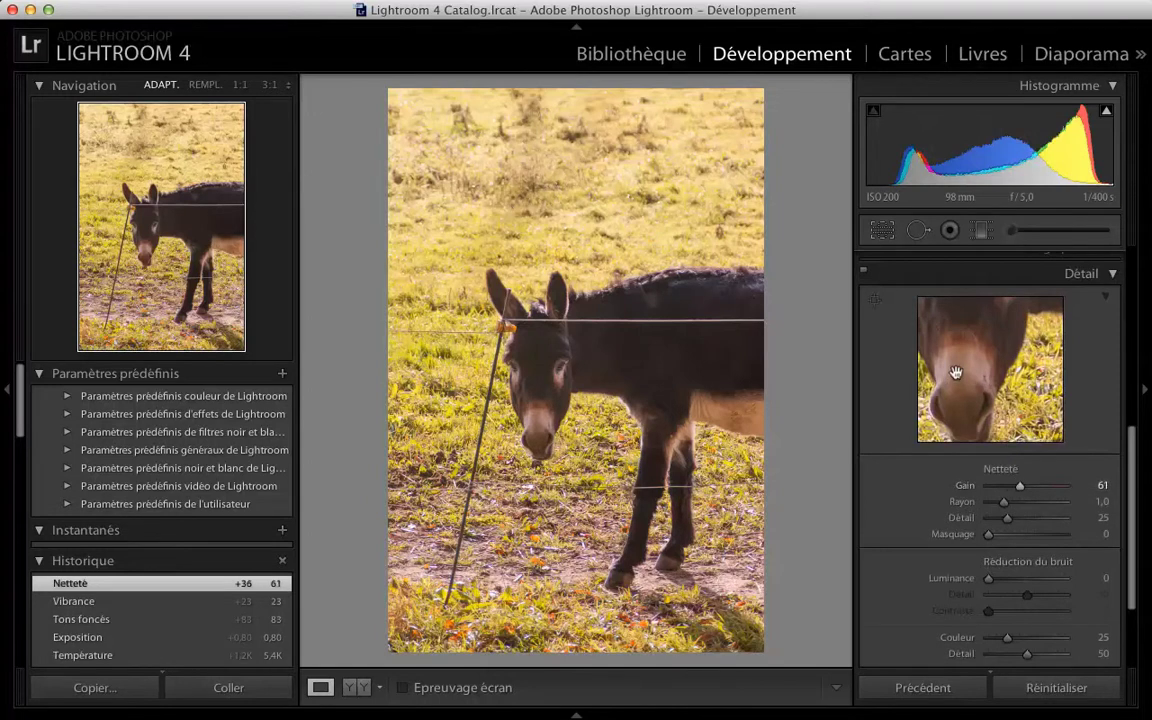
drag(946, 378, 946, 340)
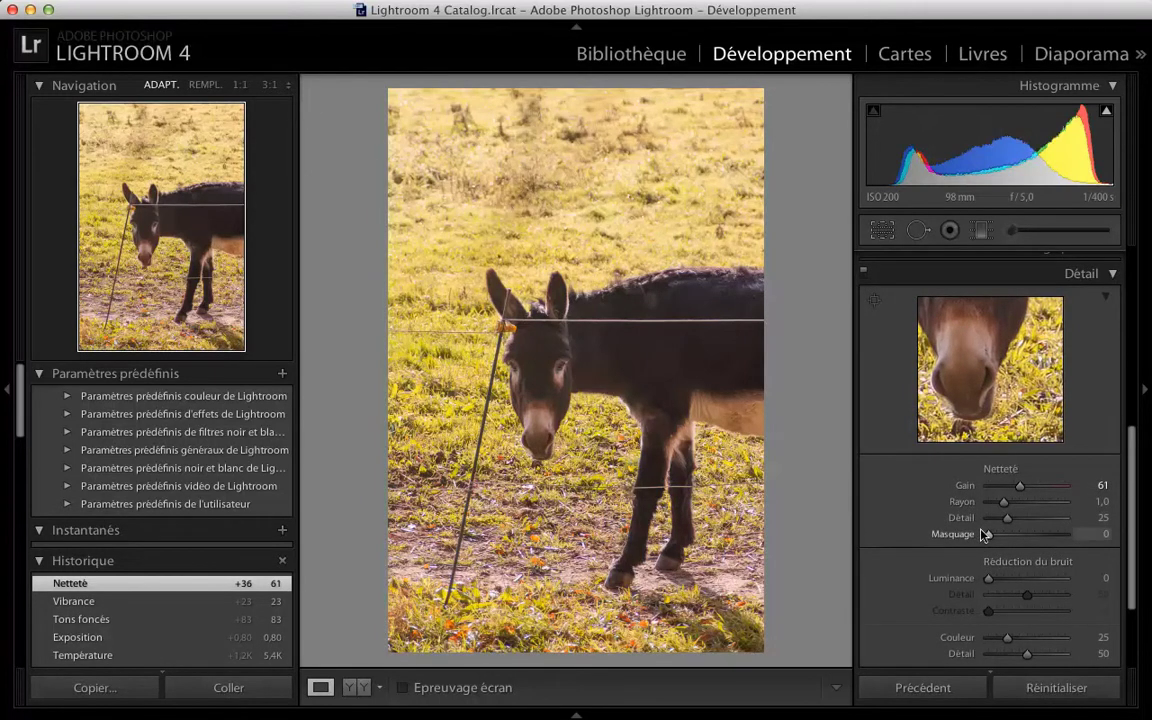
drag(985, 534, 1007, 500)
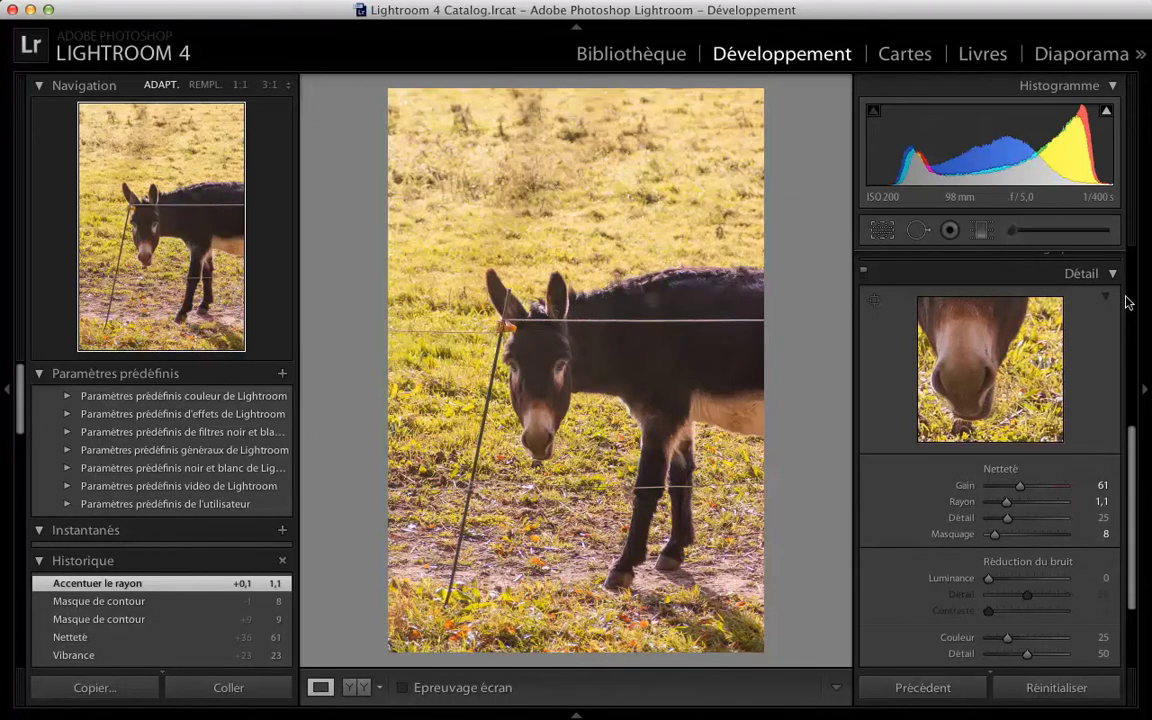
click(1110, 270)
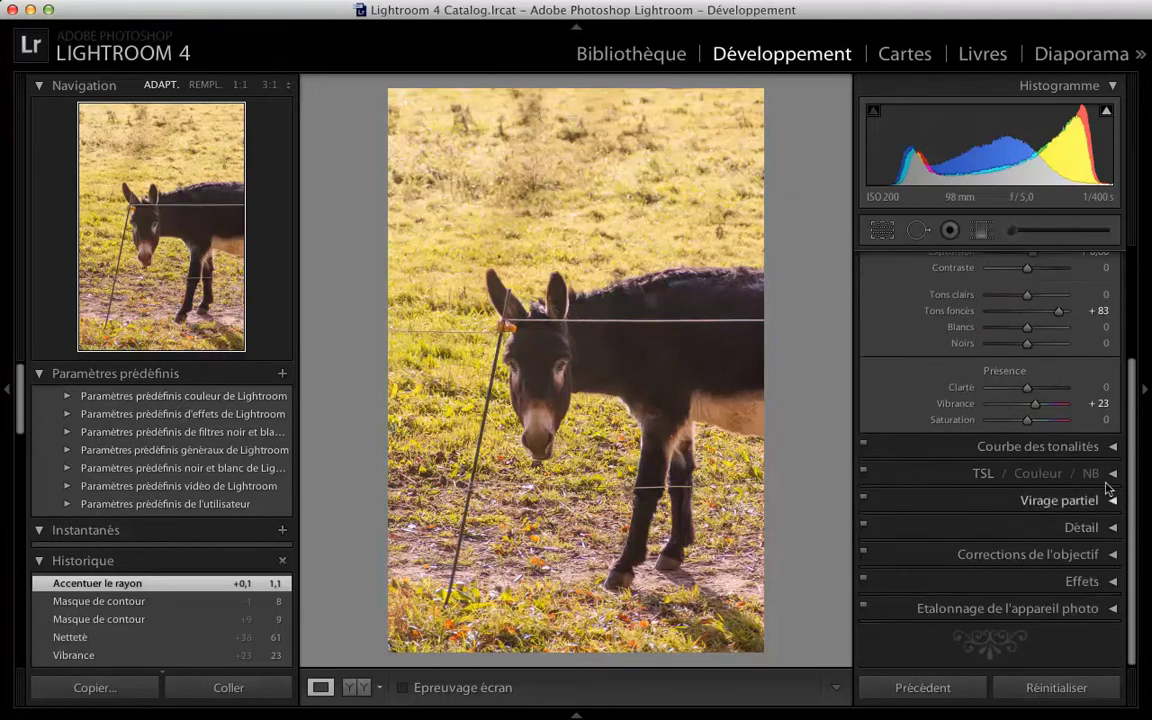
Enable lens profile corrections on the donkey photo with Nikon as the lens brand.
click(1111, 554)
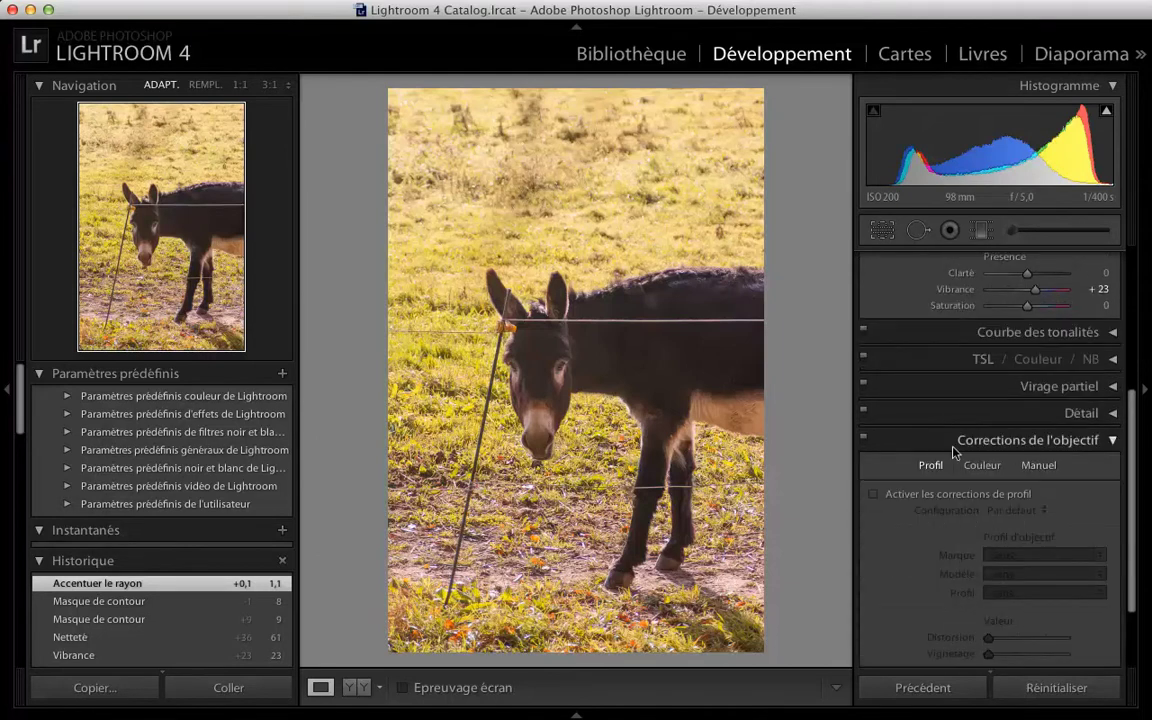
click(874, 494)
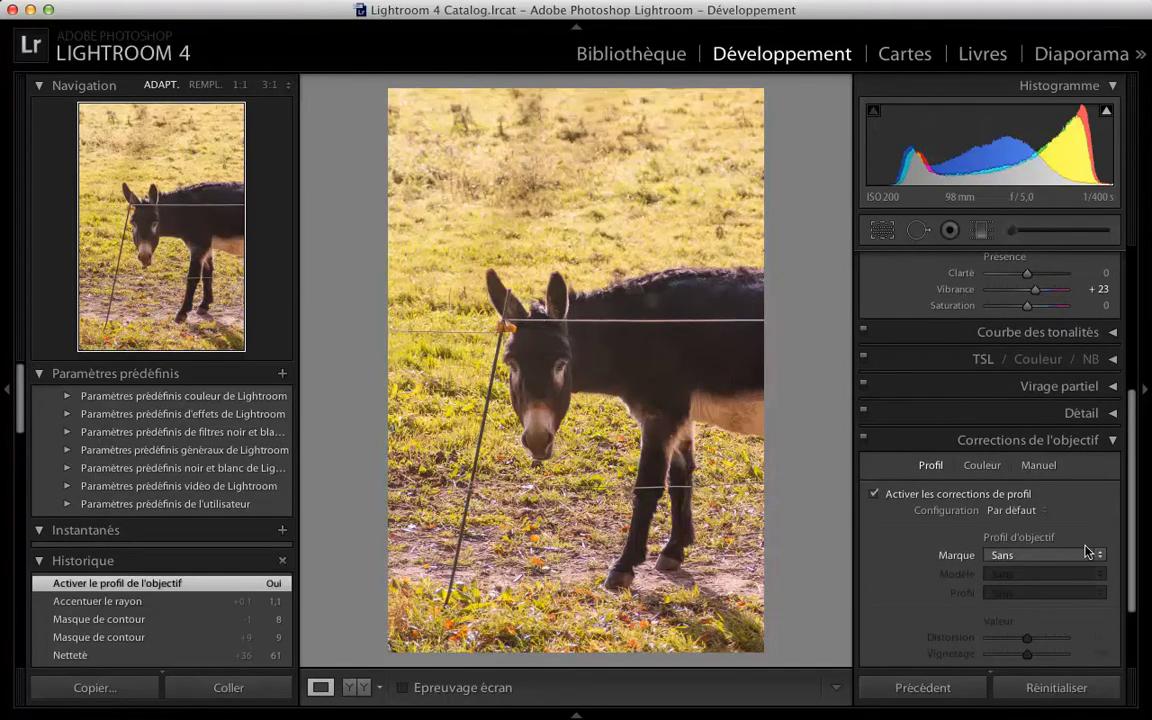
click(1088, 553)
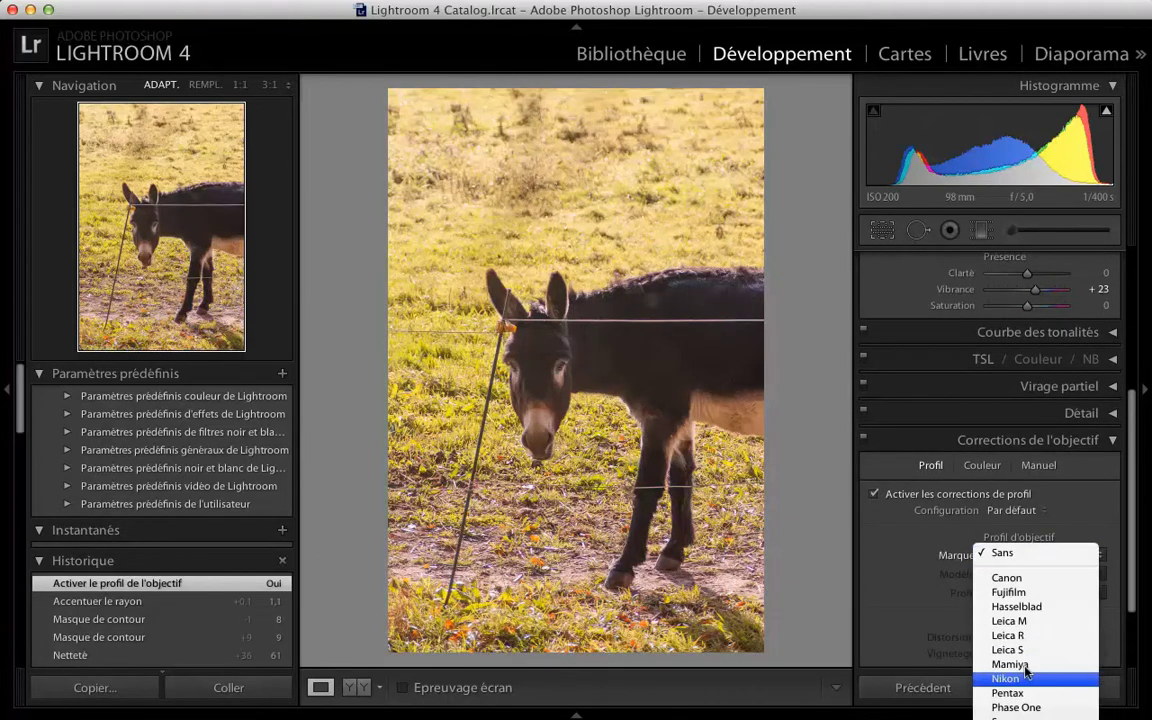
click(1020, 678)
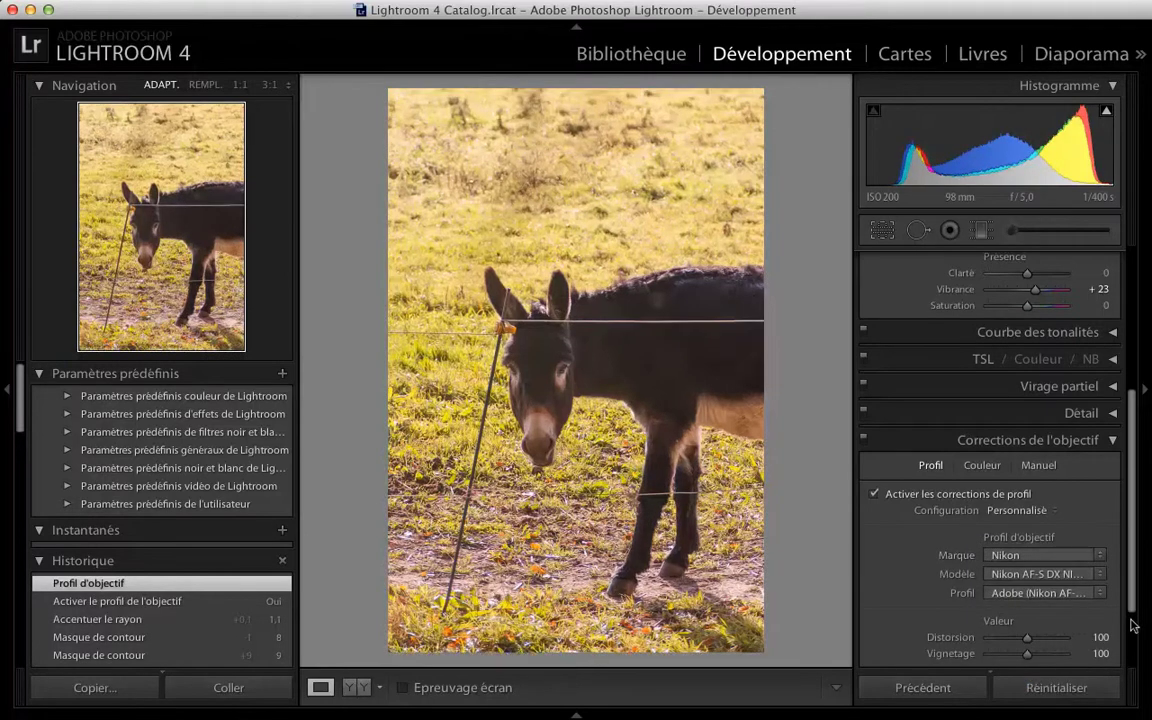
drag(1132, 585, 1132, 640)
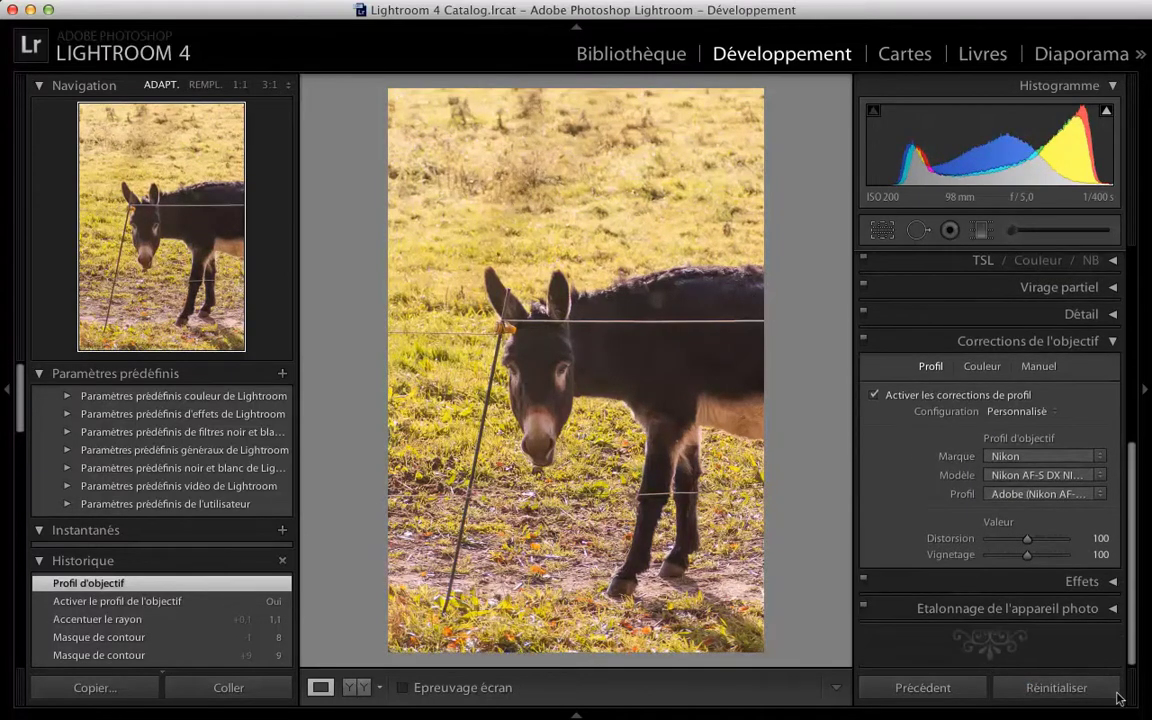
click(1028, 537)
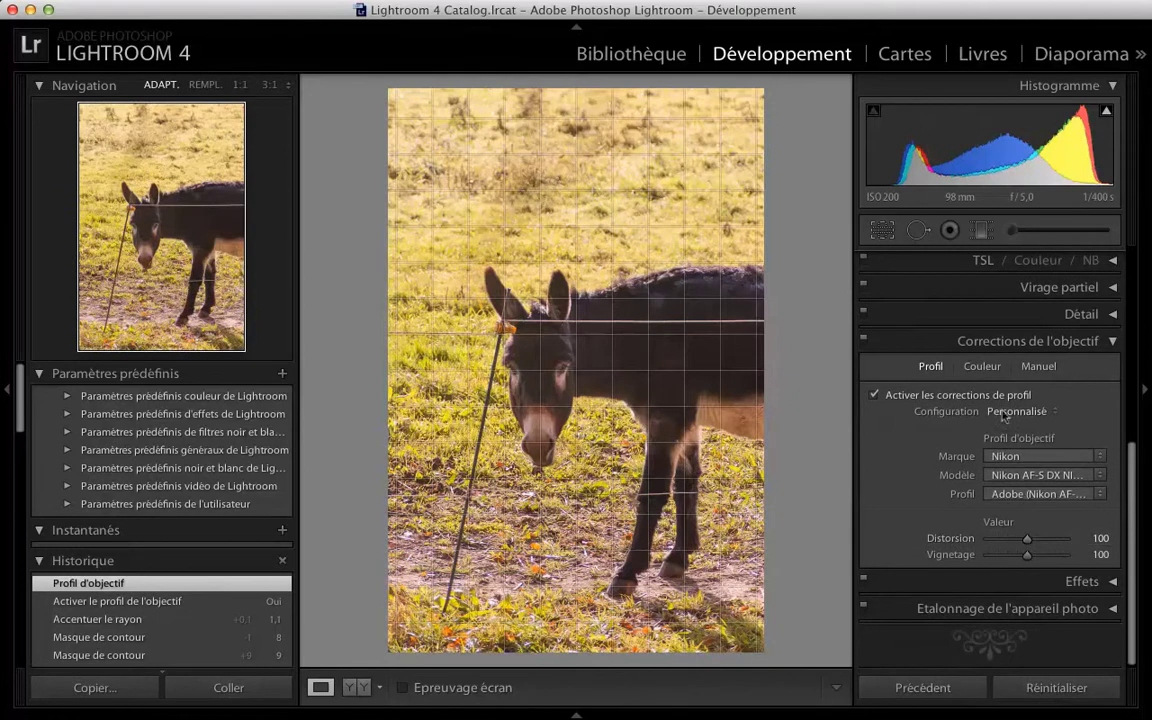
Collapse the lens correction and Basic panels and expand the Effects panel.
click(1103, 340)
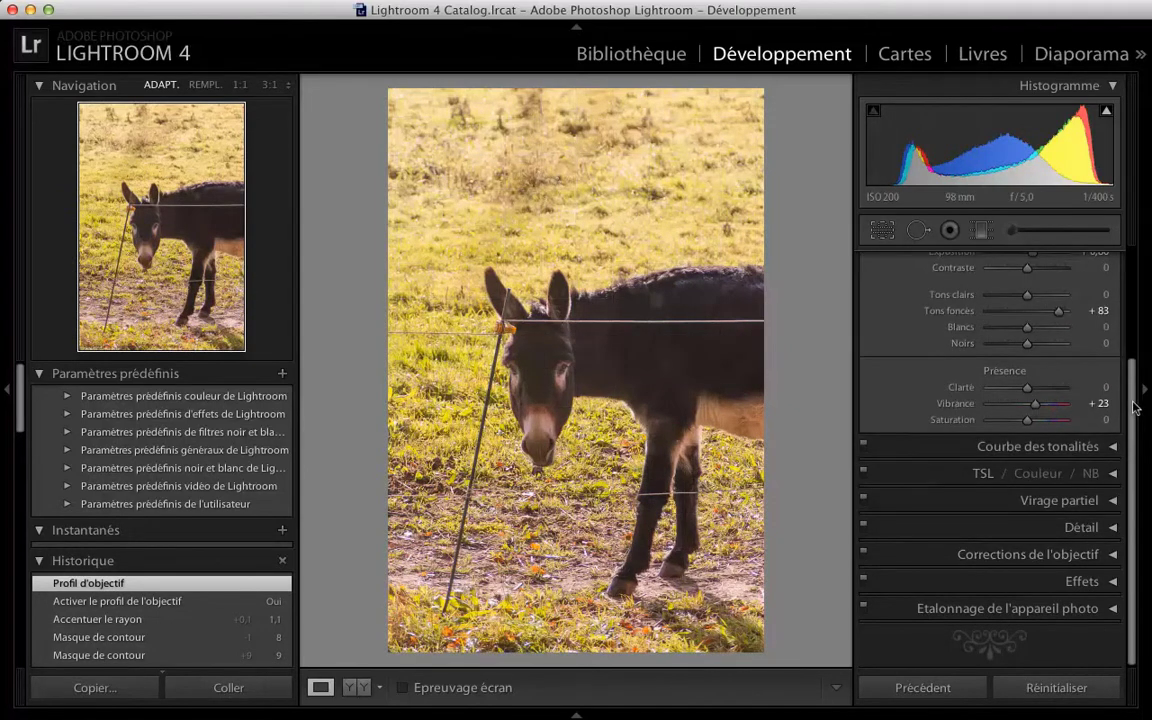
scroll(1105, 298, up, 3)
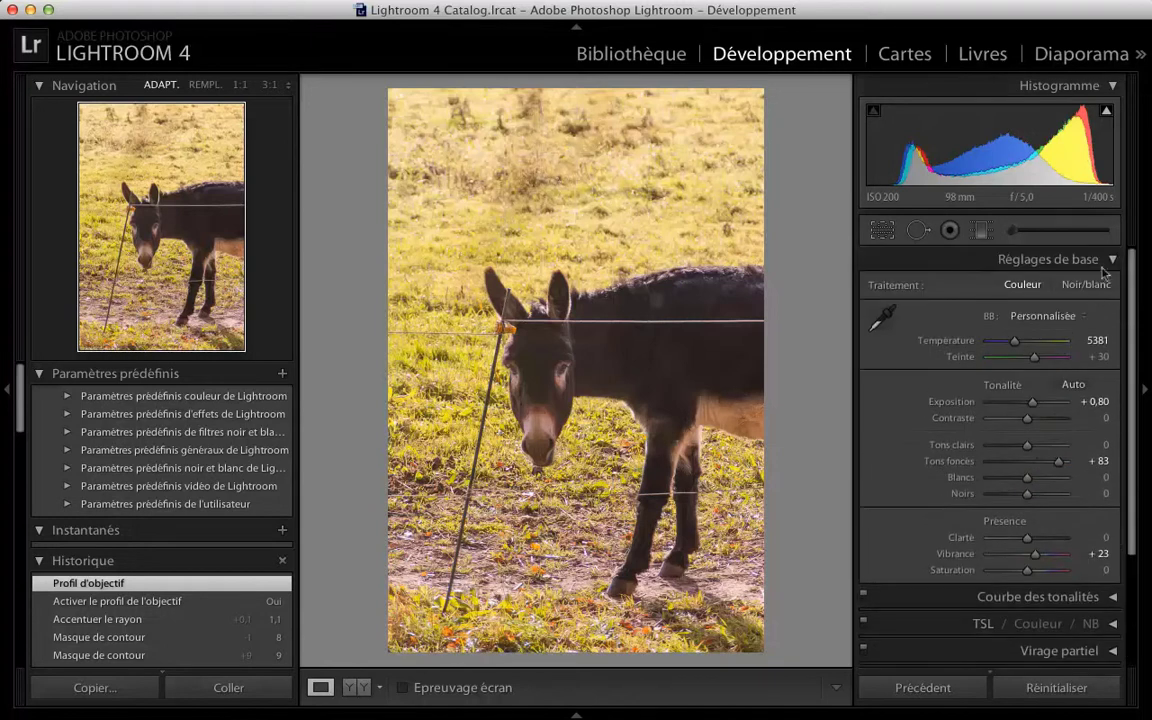
click(1110, 262)
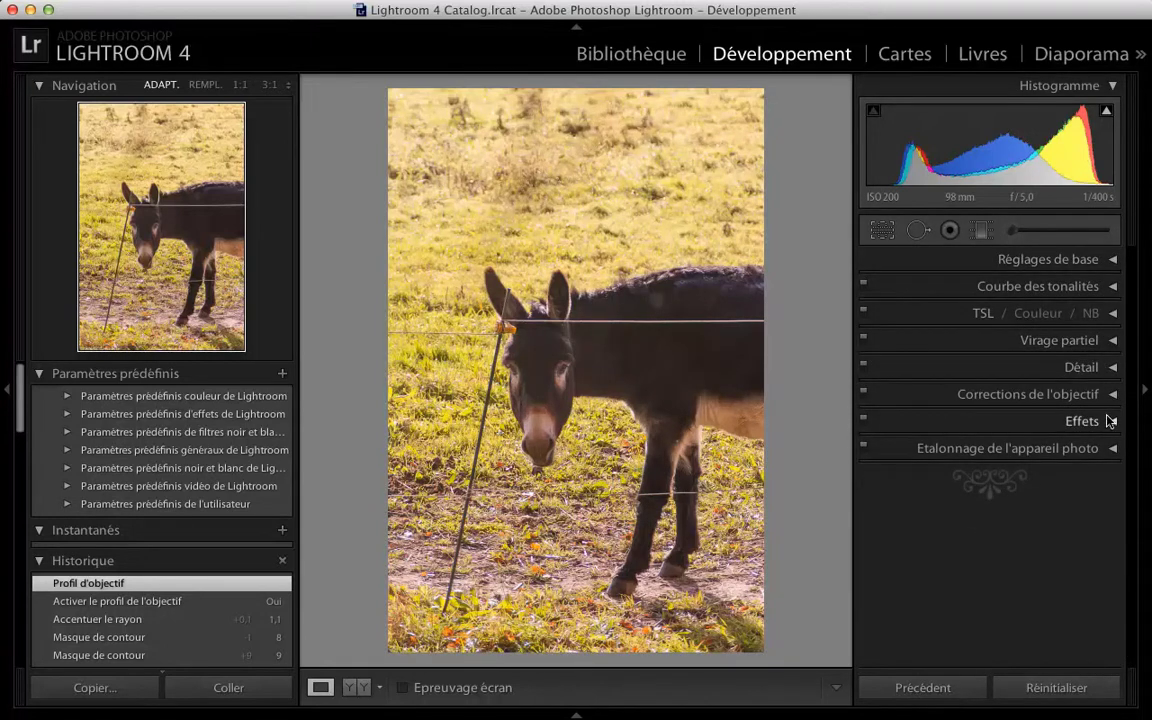
click(1110, 422)
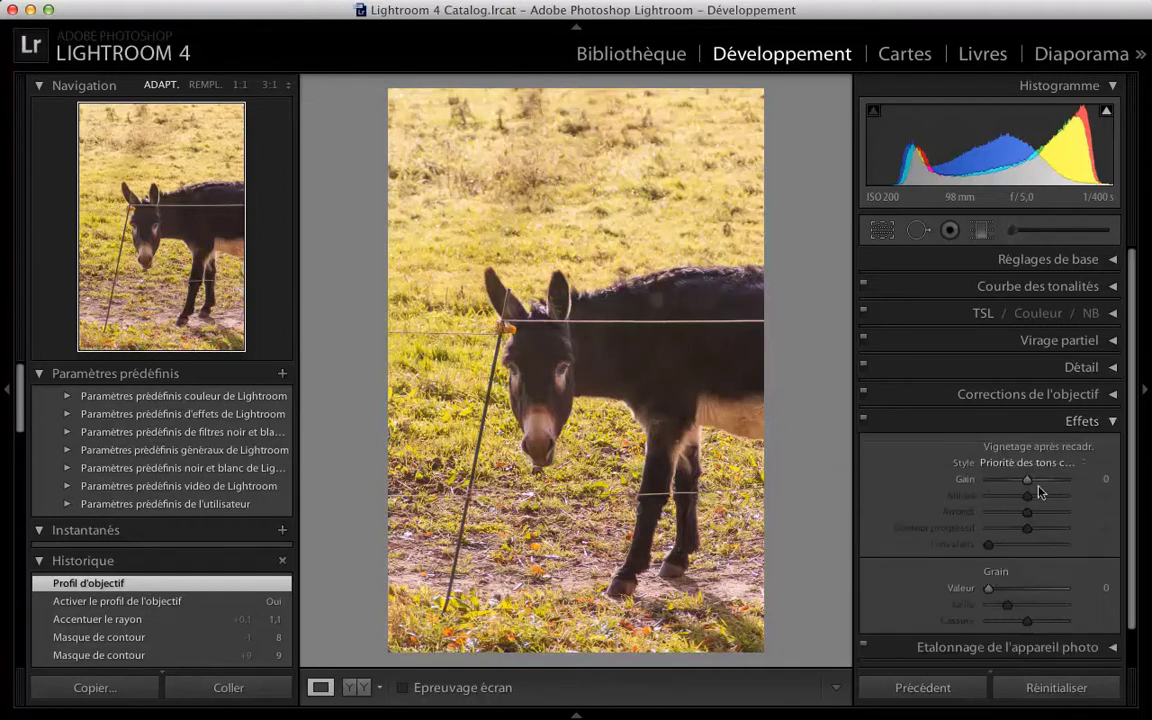
Try a vignette and film grain on the donkey photo, resetting the vignette to 0, and check it at 1:1.
mouse_move(1025, 481)
mouse_down()
mouse_move(1045, 480)
mouse_move(1018, 481)
mouse_up()
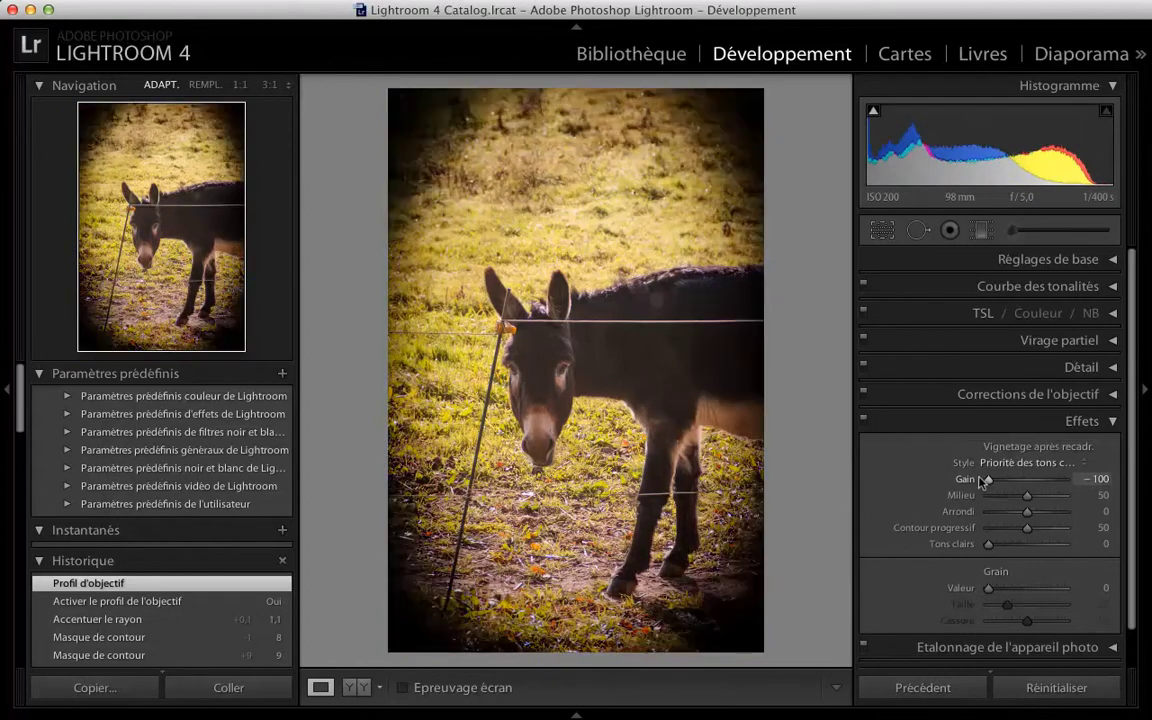
double_click(1018, 481)
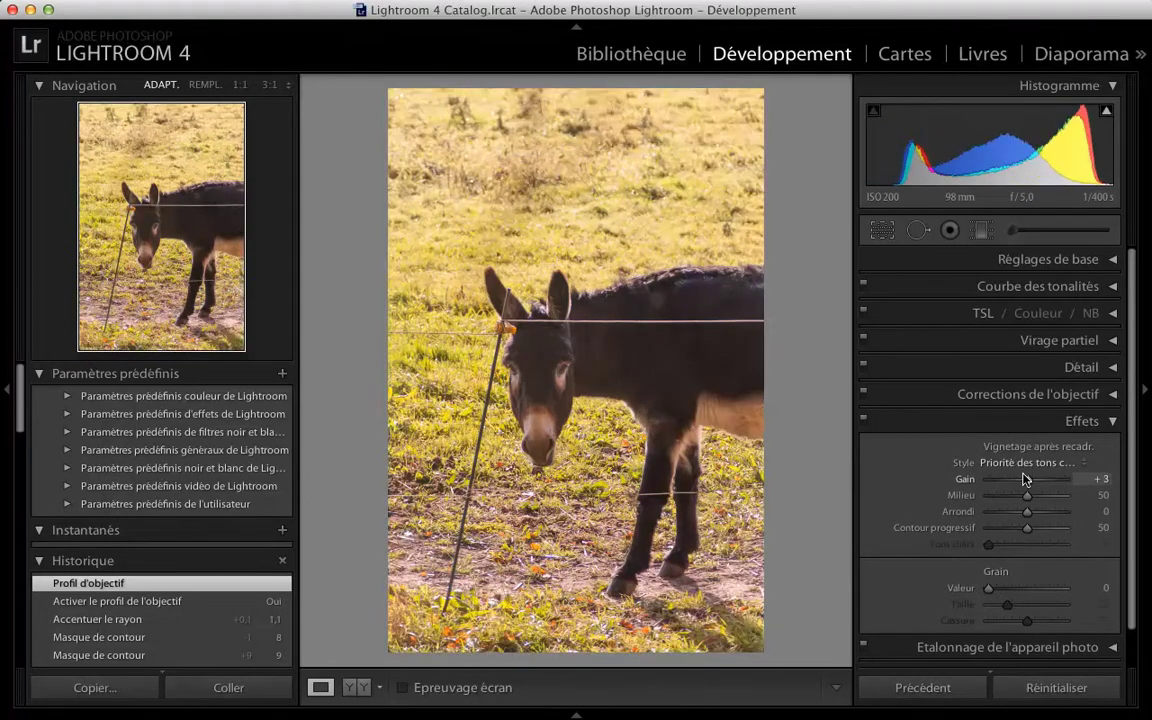
mouse_move(988, 588)
mouse_down()
mouse_move(1038, 580)
mouse_move(948, 584)
mouse_up()
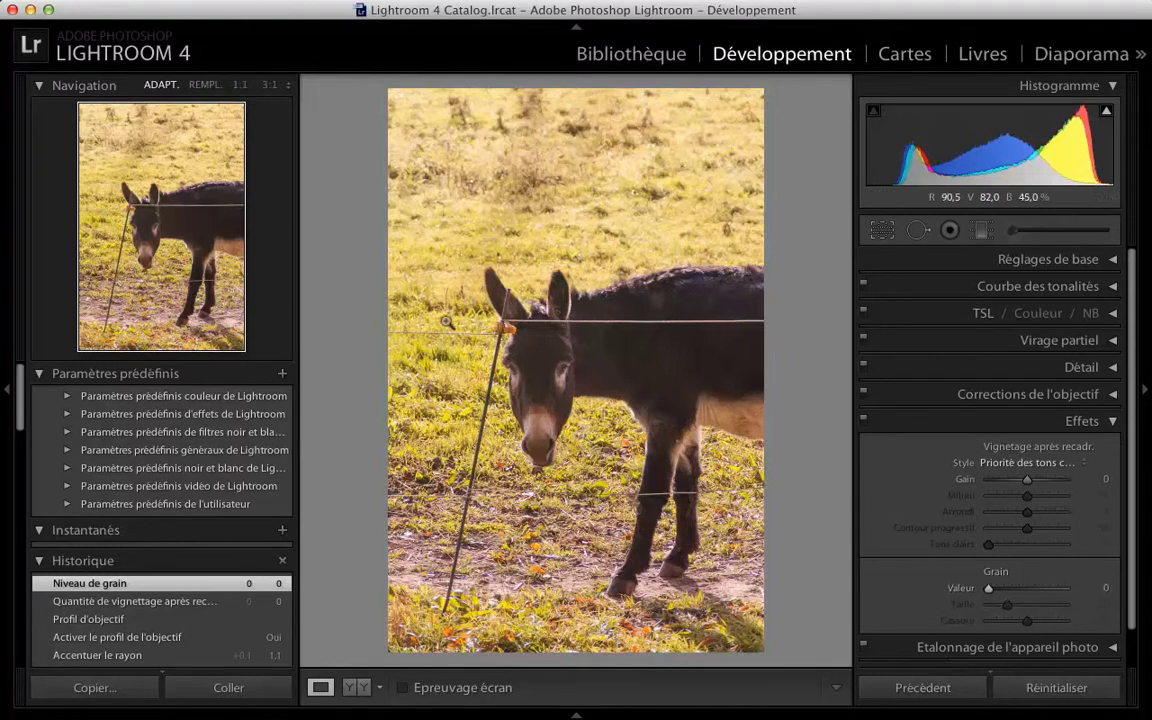
click(440, 312)
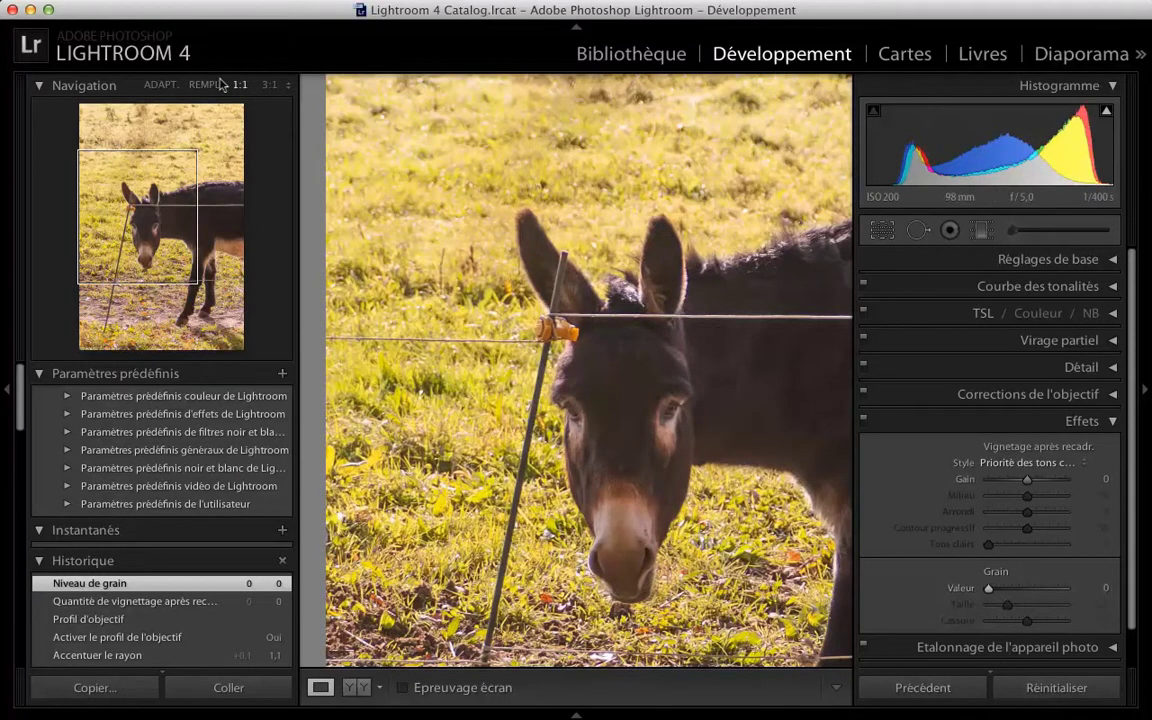
click(161, 85)
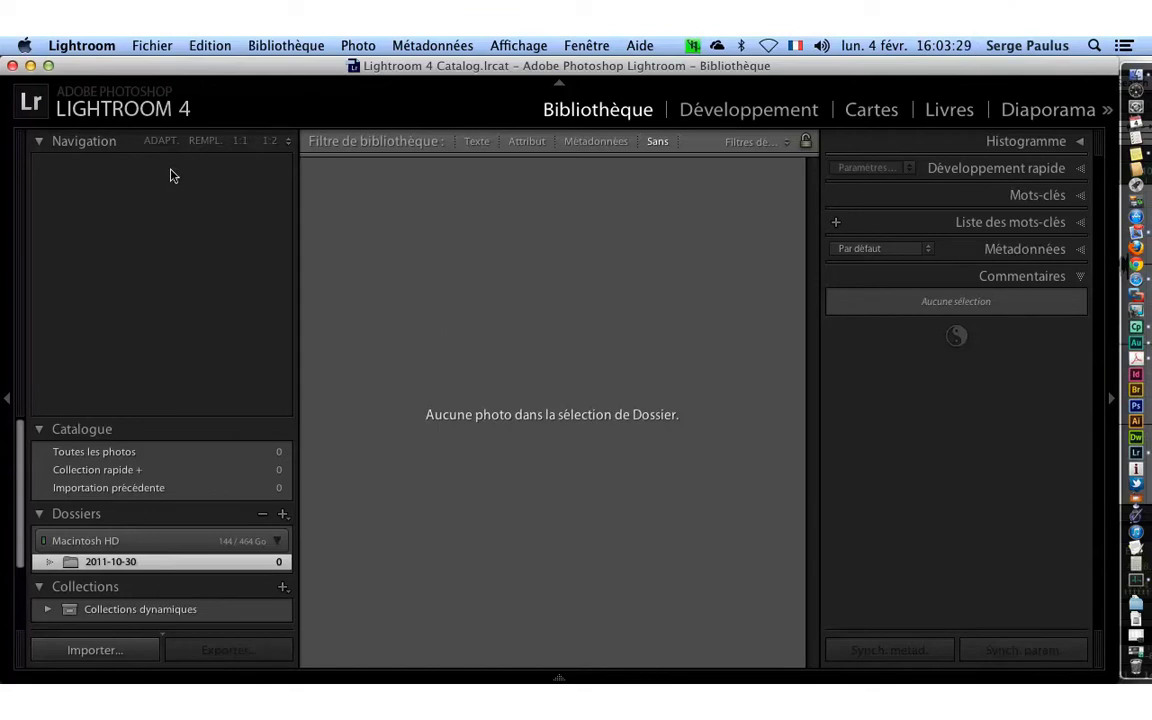
Import all 66 photos from the 2011-10-30-cours photo genval folder.
click(153, 42)
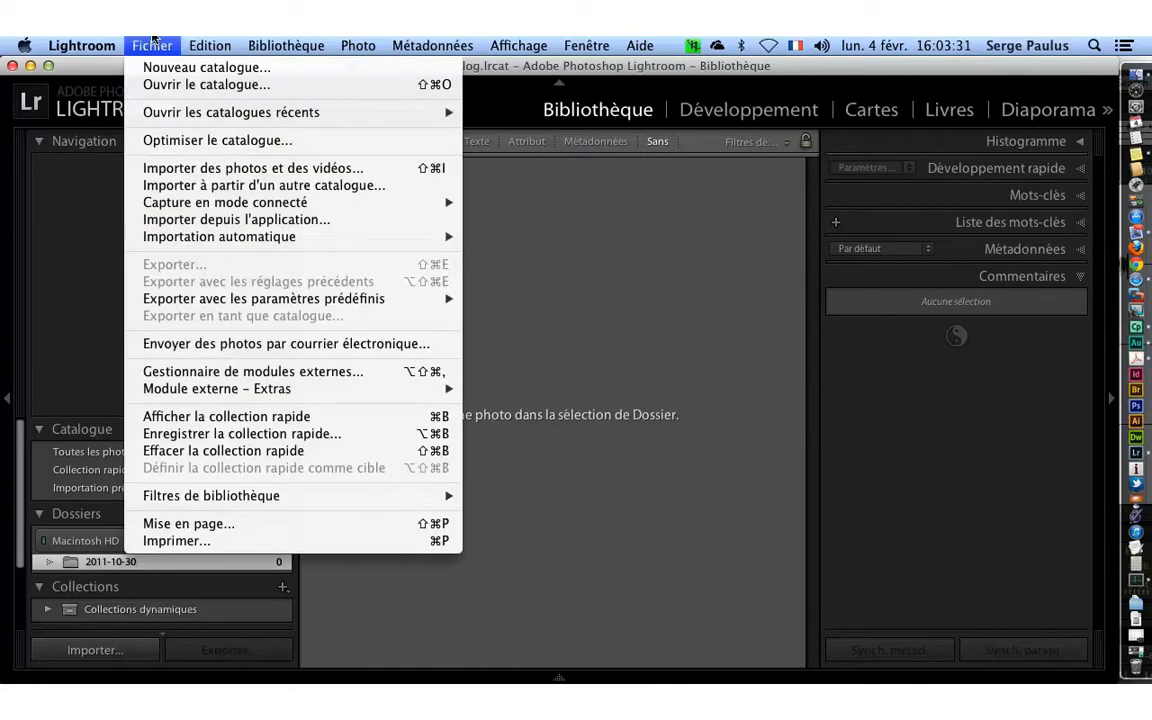
click(190, 168)
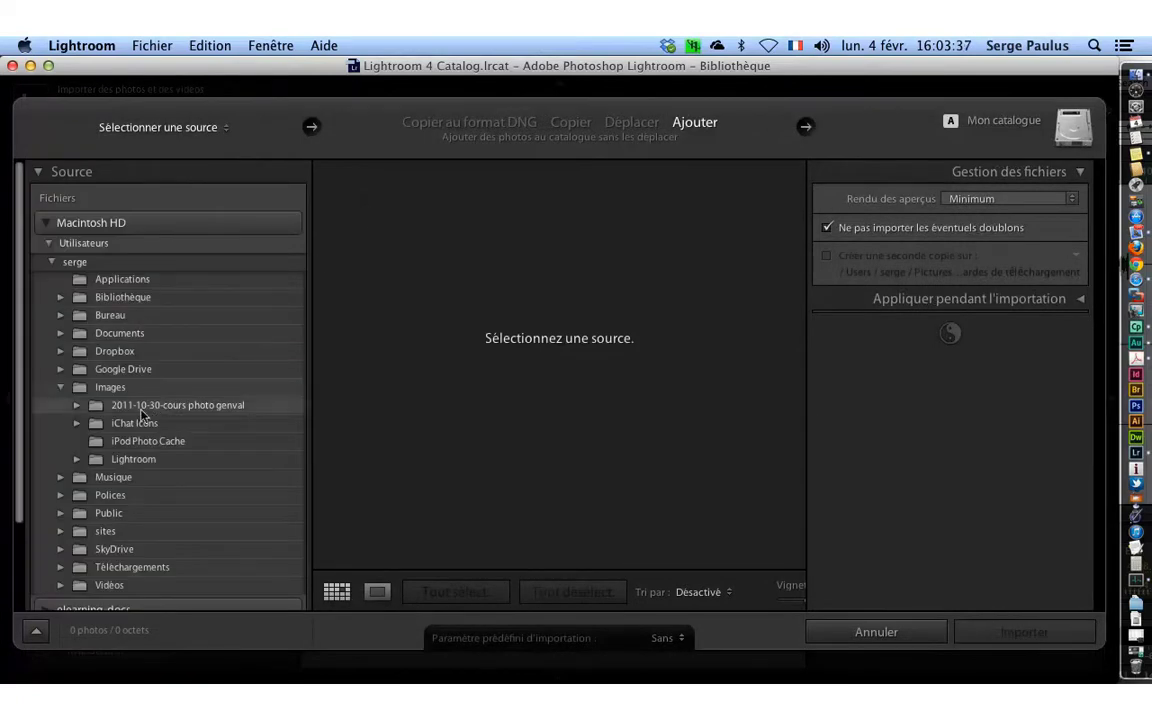
click(143, 406)
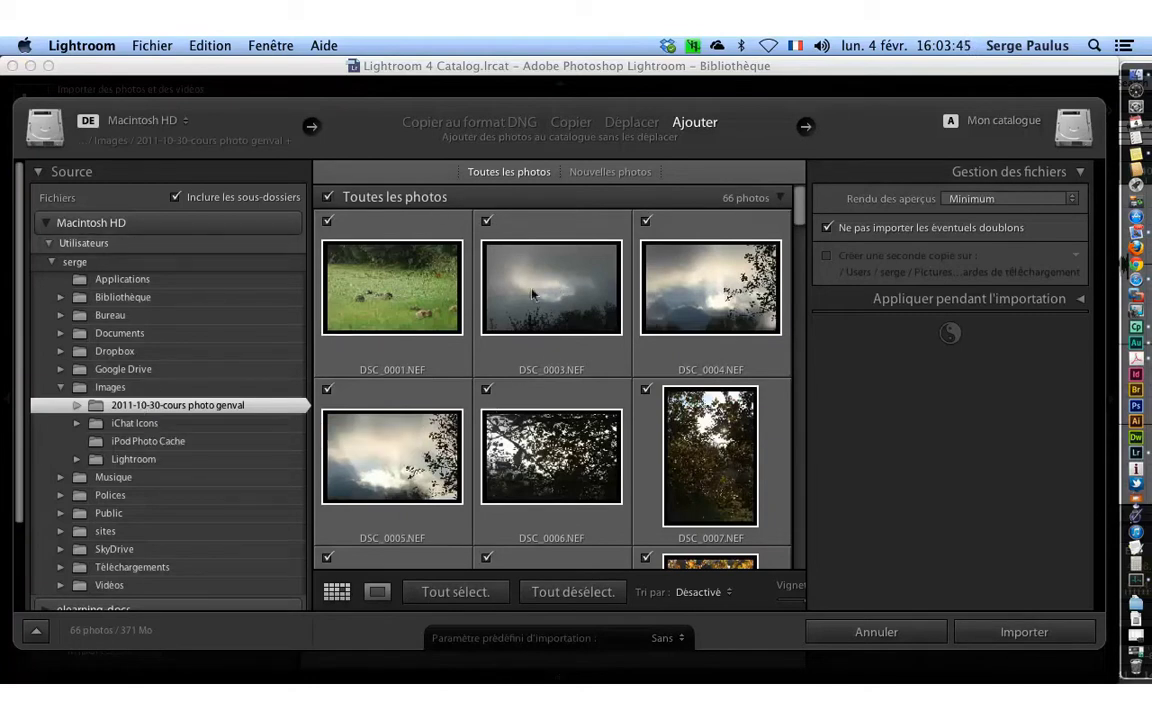
drag(799, 205, 800, 548)
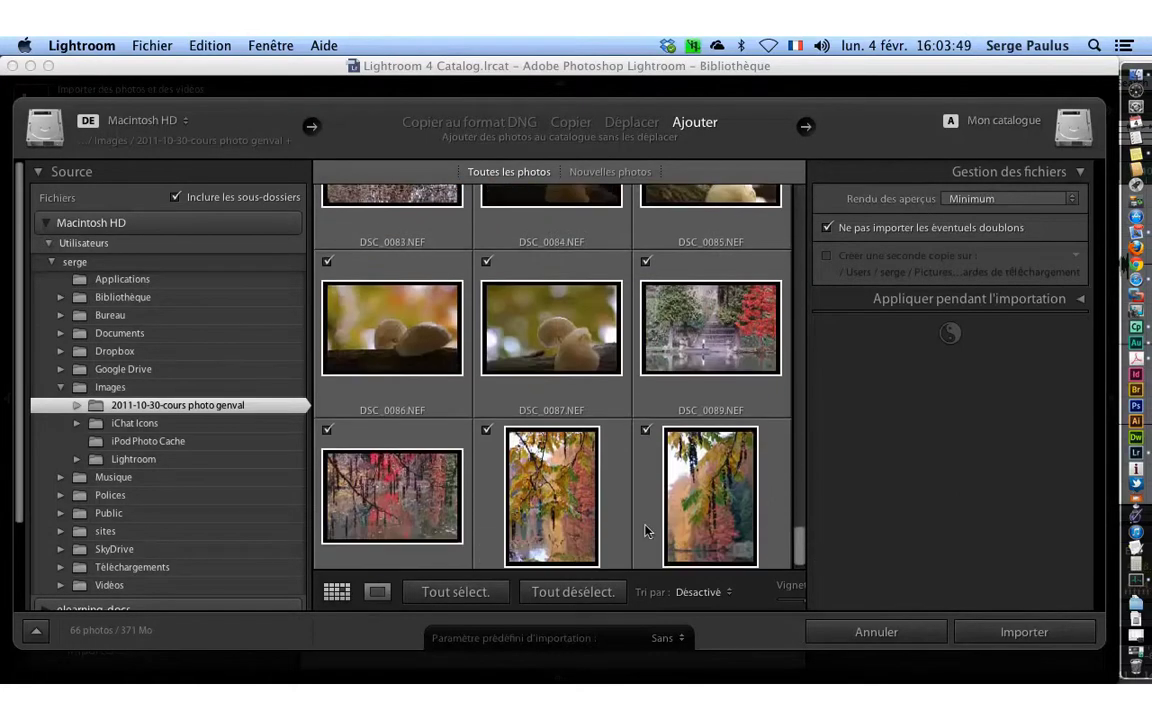
click(433, 591)
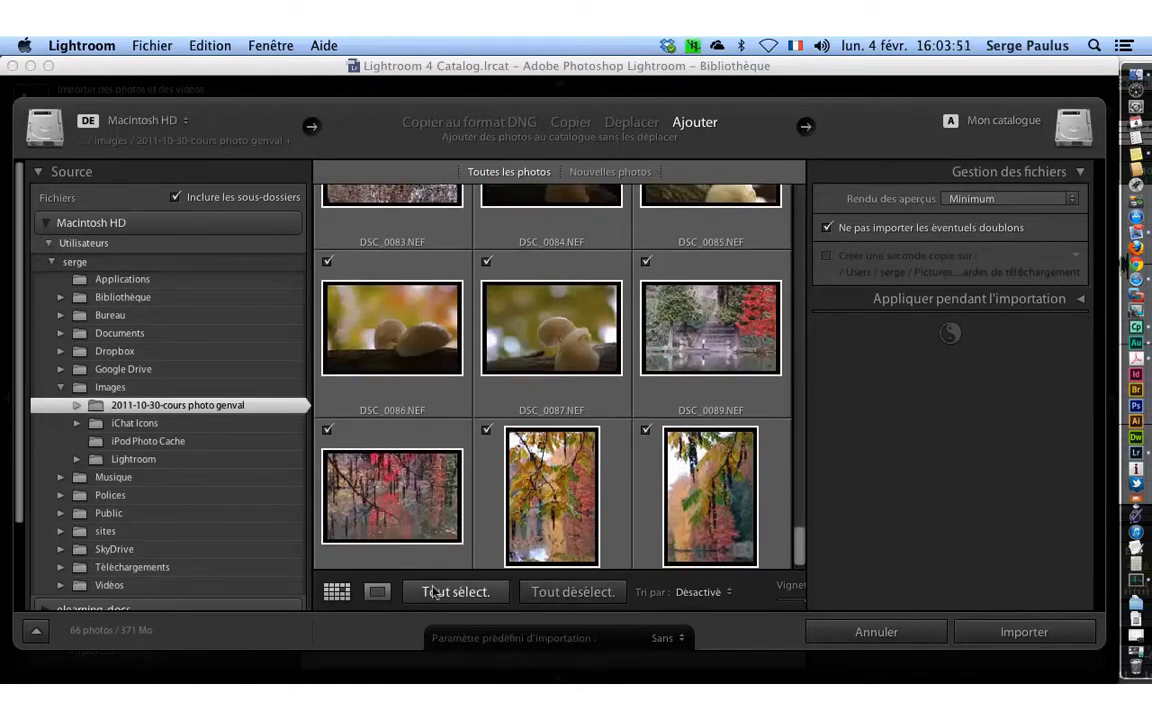
click(1009, 628)
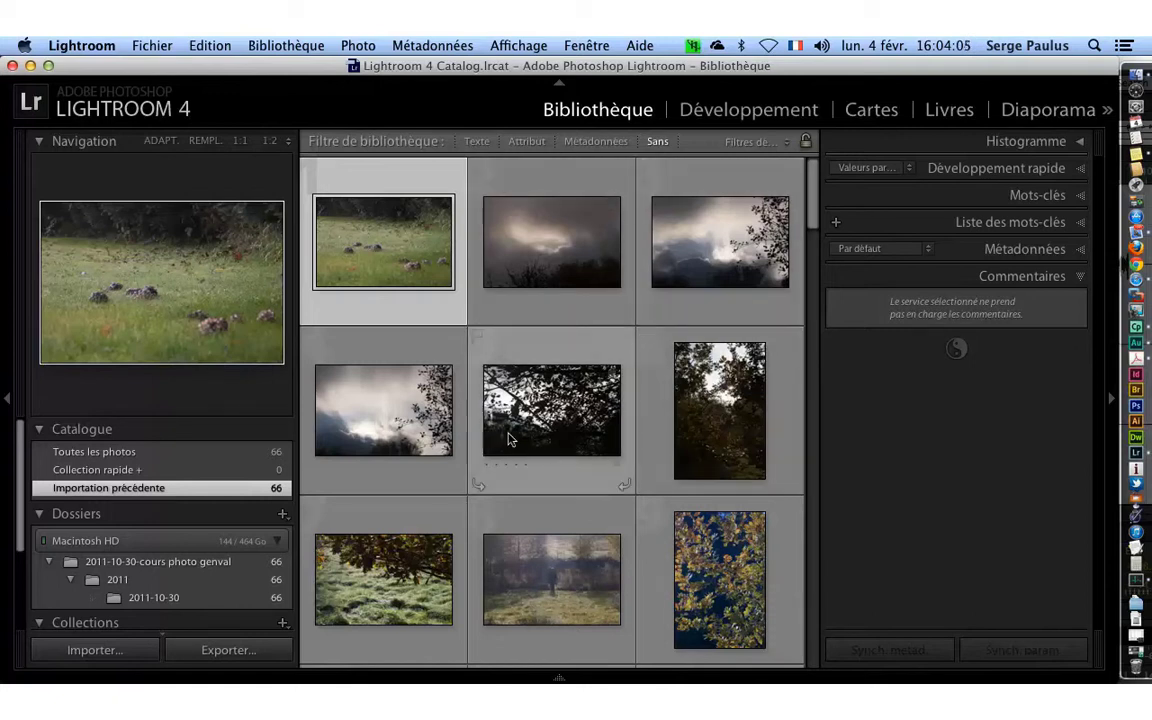
Flag the frosty grass, bare tree and autumn forest photos as picks.
click(367, 587)
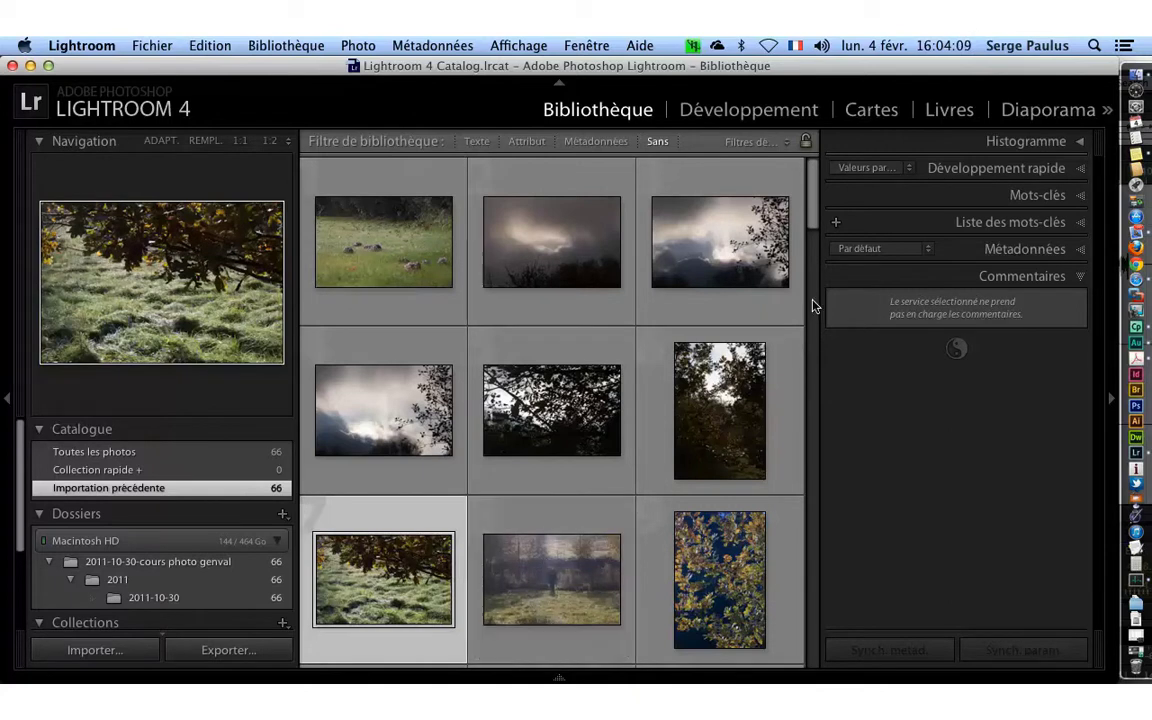
drag(810, 210, 808, 254)
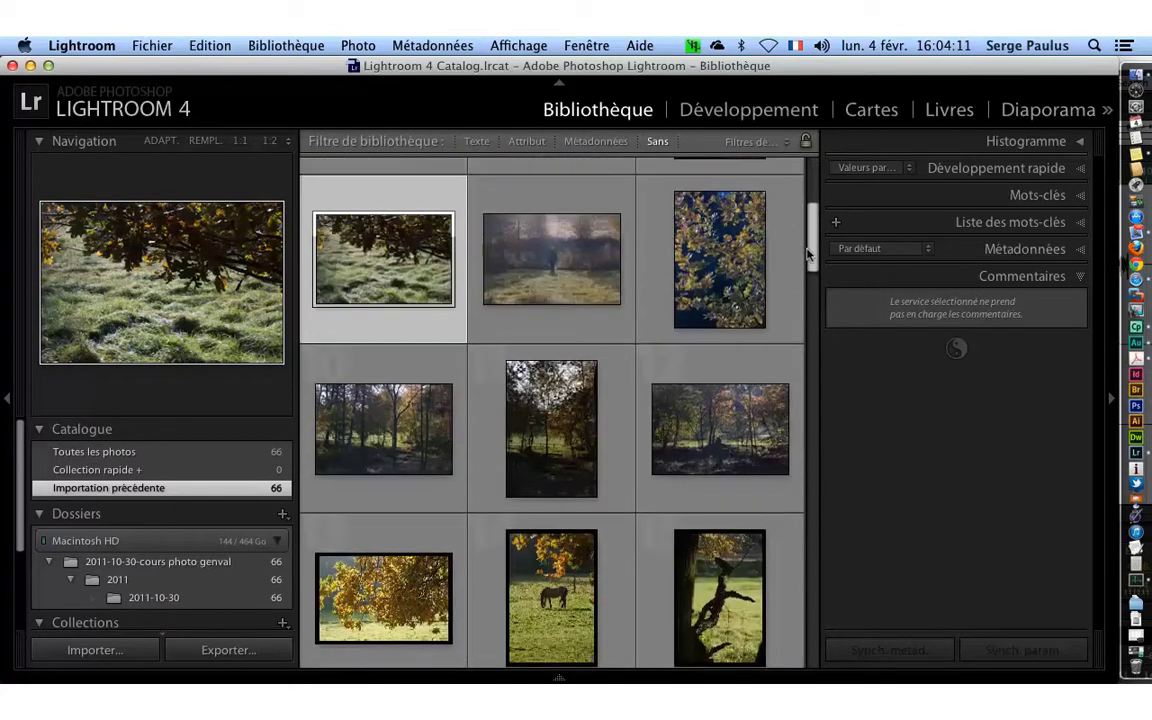
mouse_move(551, 429)
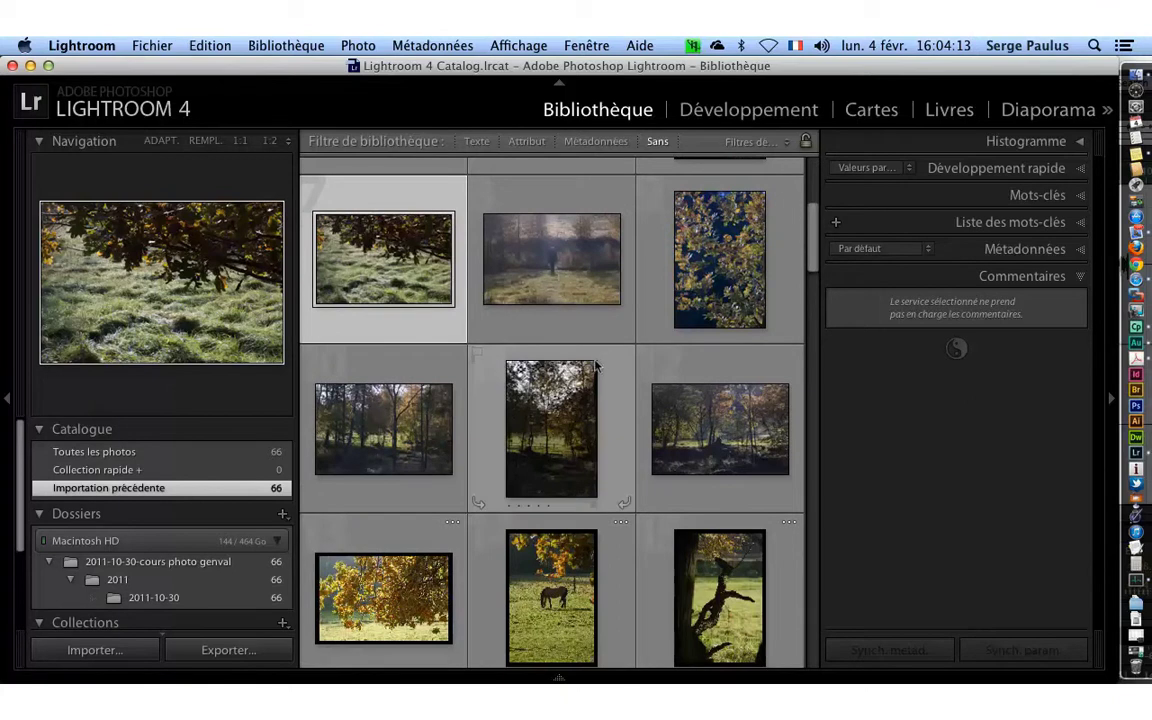
super+click(546, 446)
super+click(712, 436)
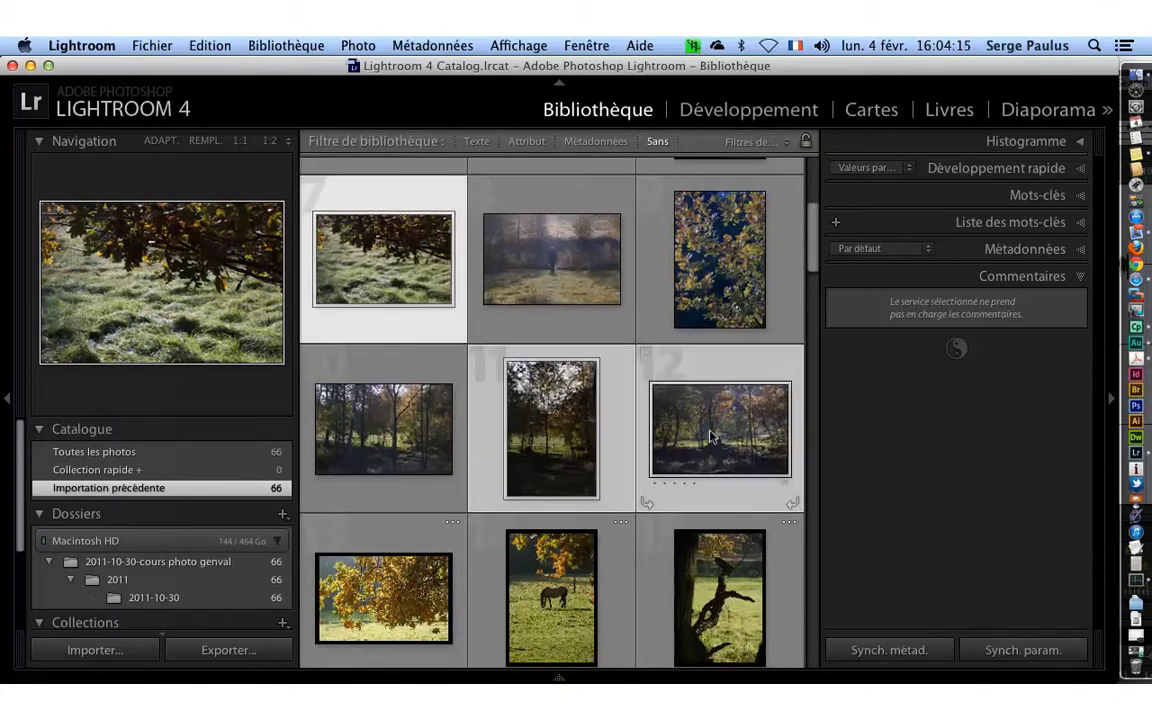
right_click(712, 436)
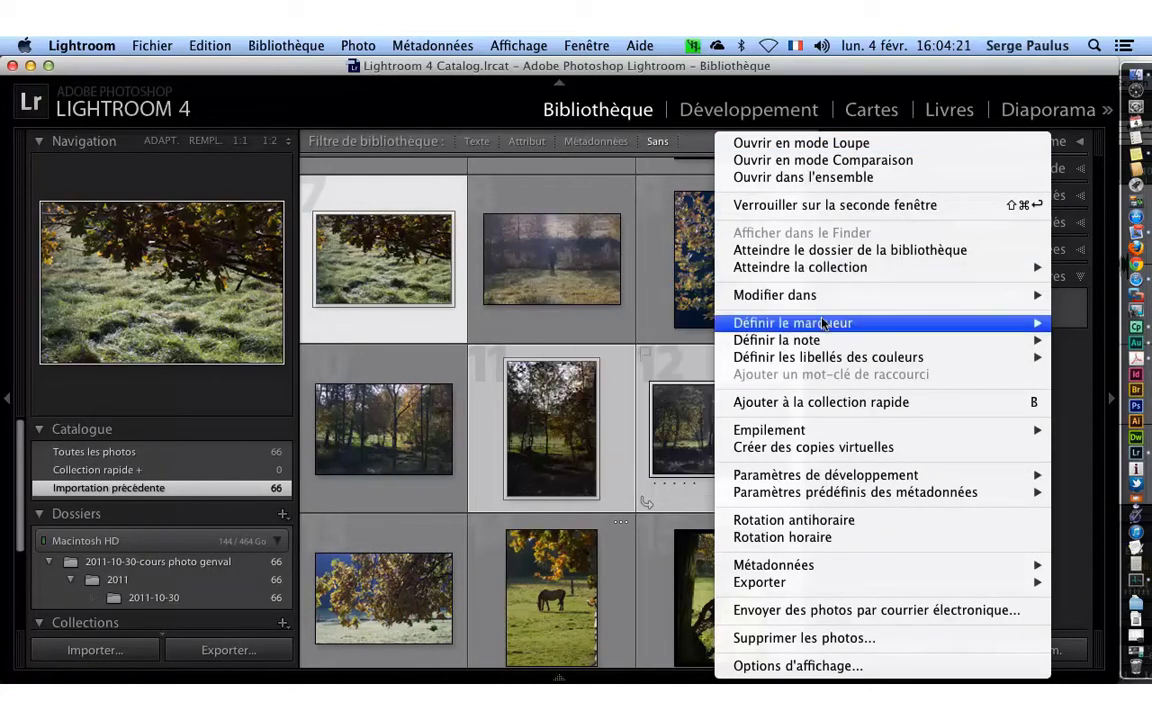
mouse_move(793, 323)
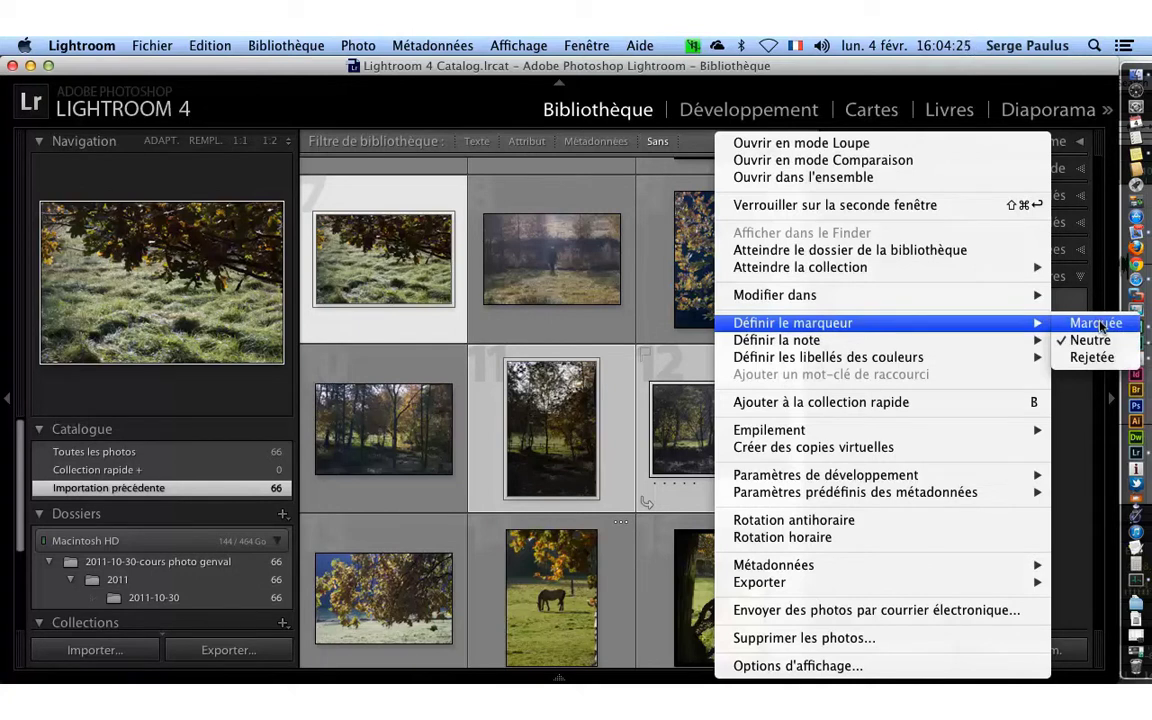
click(1100, 325)
Flag the field-with-sheds photo through photos 19 to 21 as picks.
mouse_move(808, 240)
mouse_down()
mouse_move(812, 321)
mouse_move(812, 303)
mouse_up()
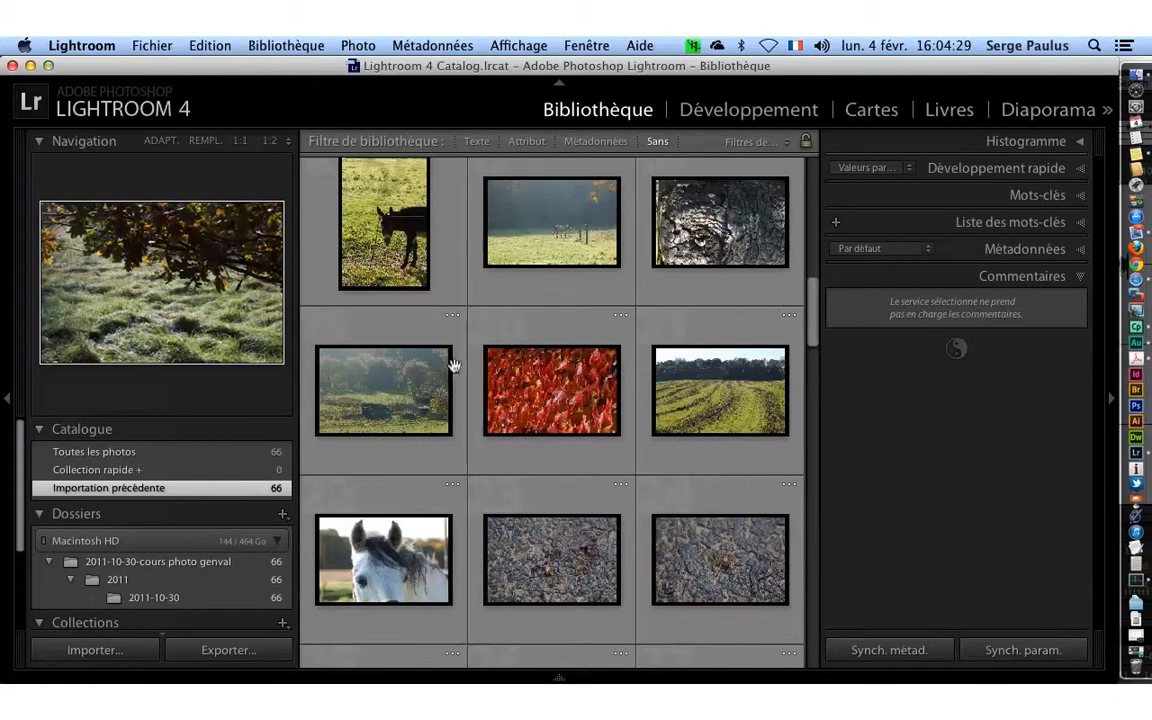
click(390, 380)
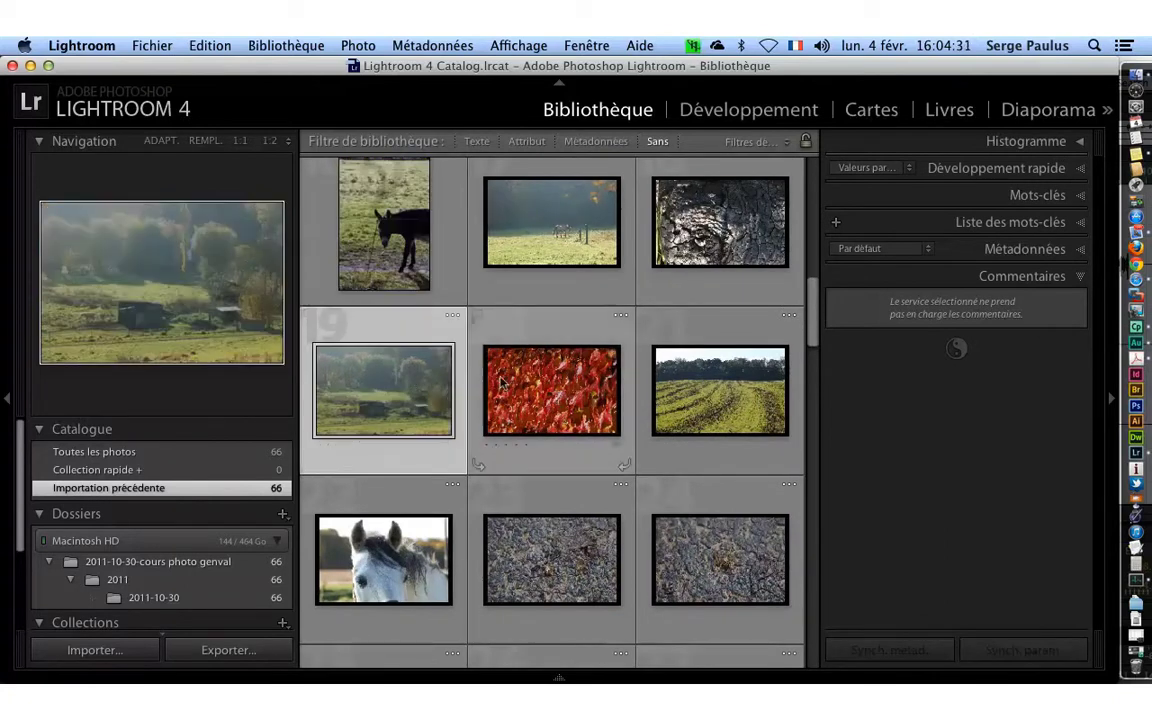
shift+click(697, 378)
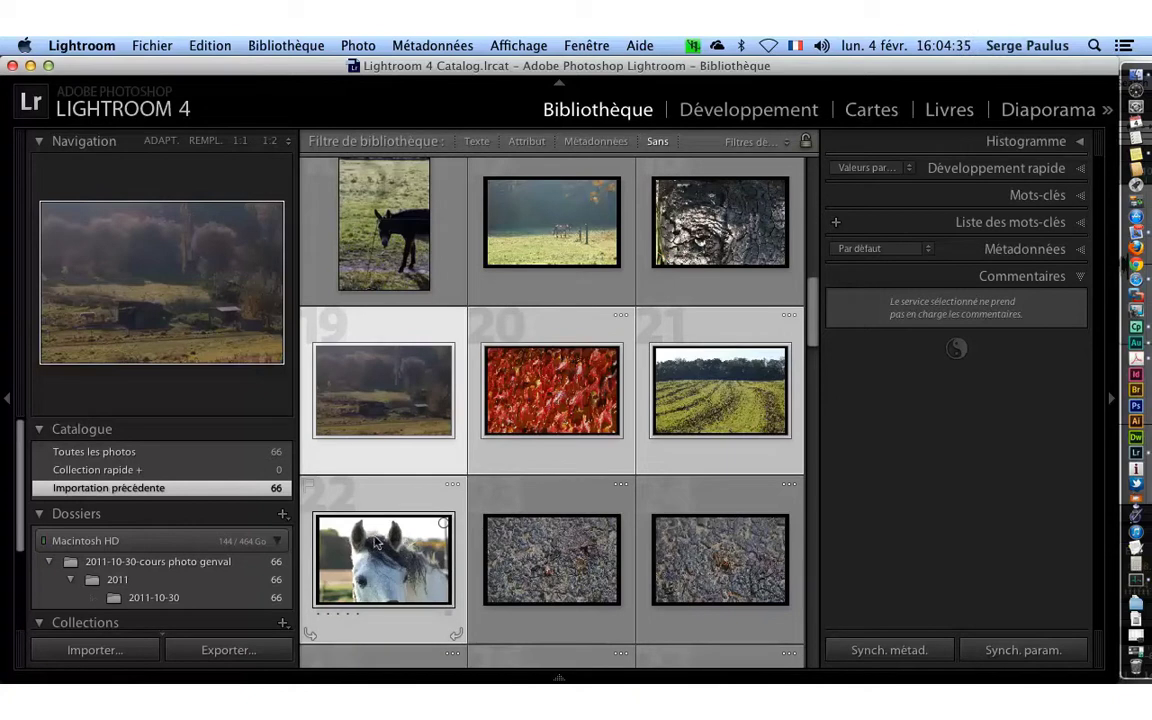
right_click(368, 362)
mouse_move(452, 323)
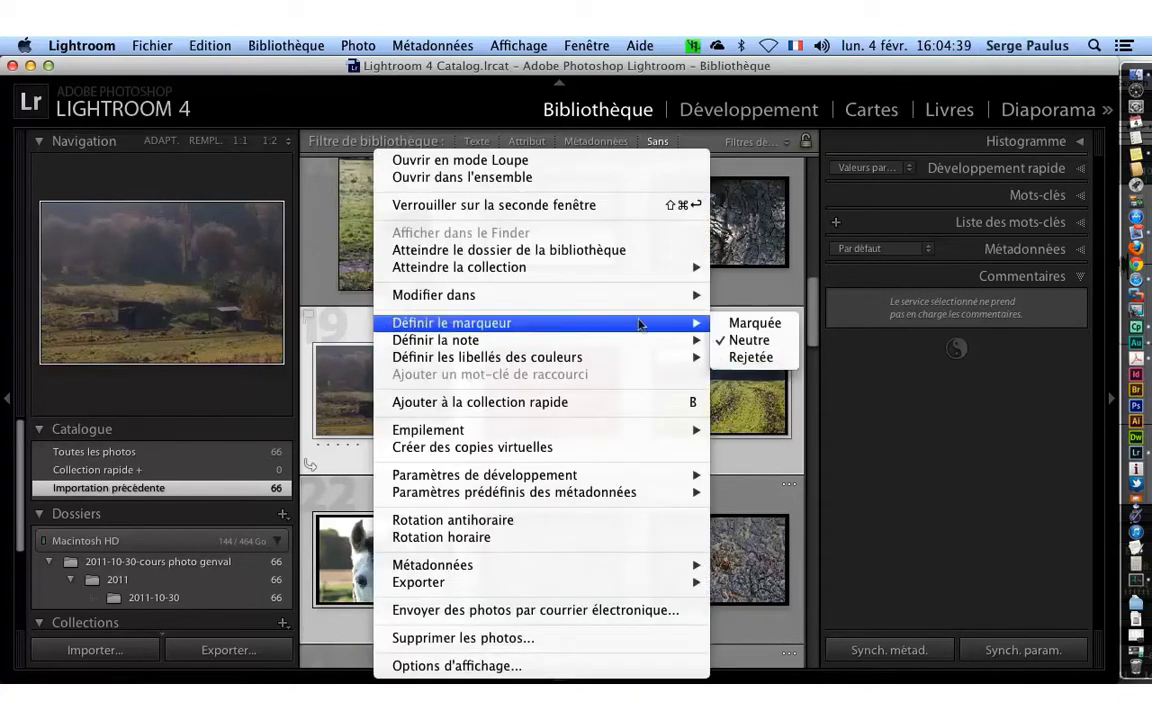
click(783, 325)
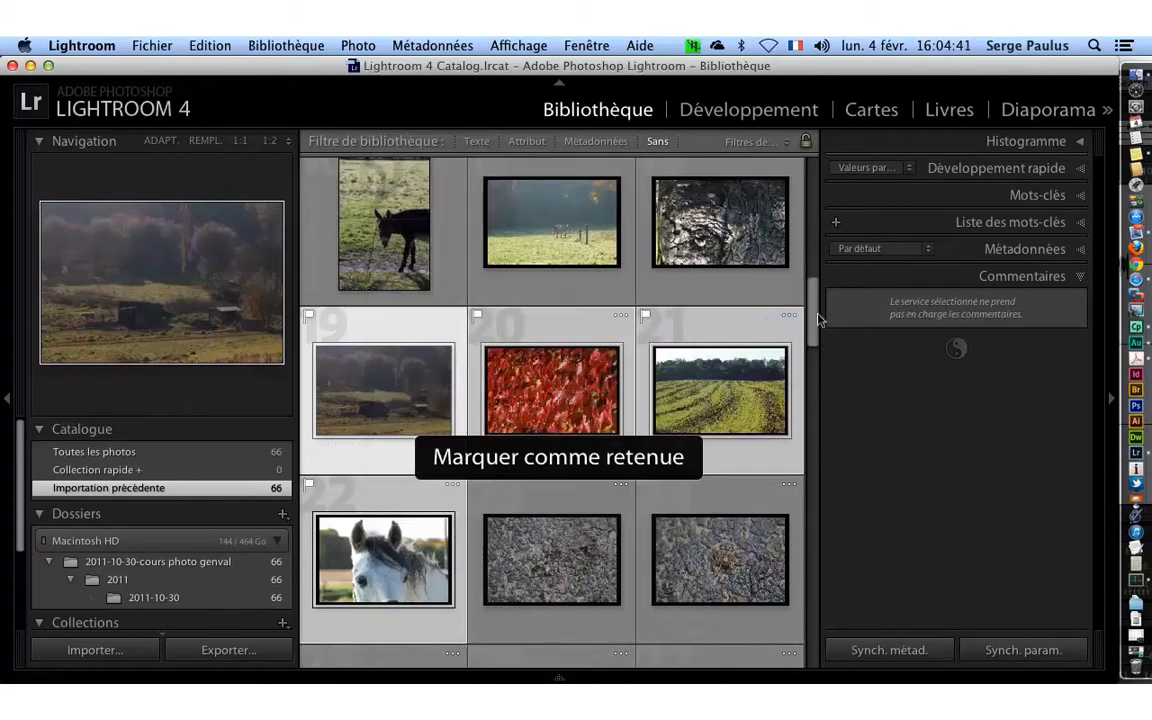
scroll(600, 300, up, 2)
Flag the donkey, mushroom, autumn forest and branch close-up photos as Marquée picks.
click(308, 240)
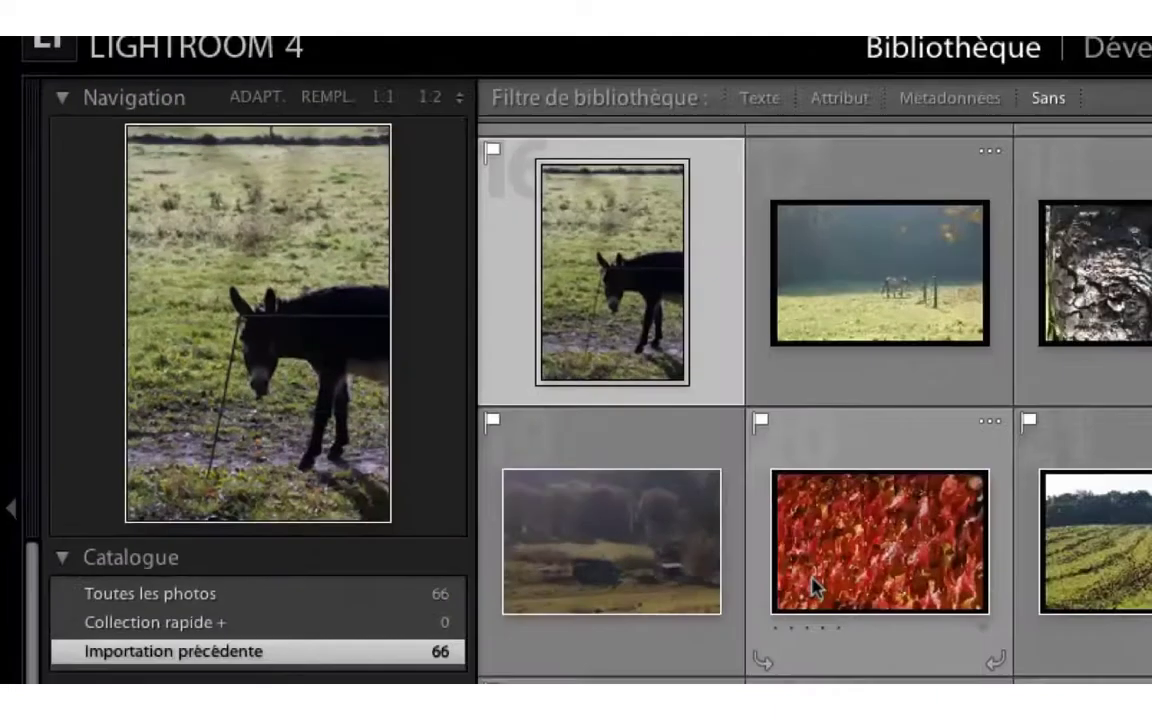
scroll(510, 447, down, 5)
scroll(510, 447, down, 3)
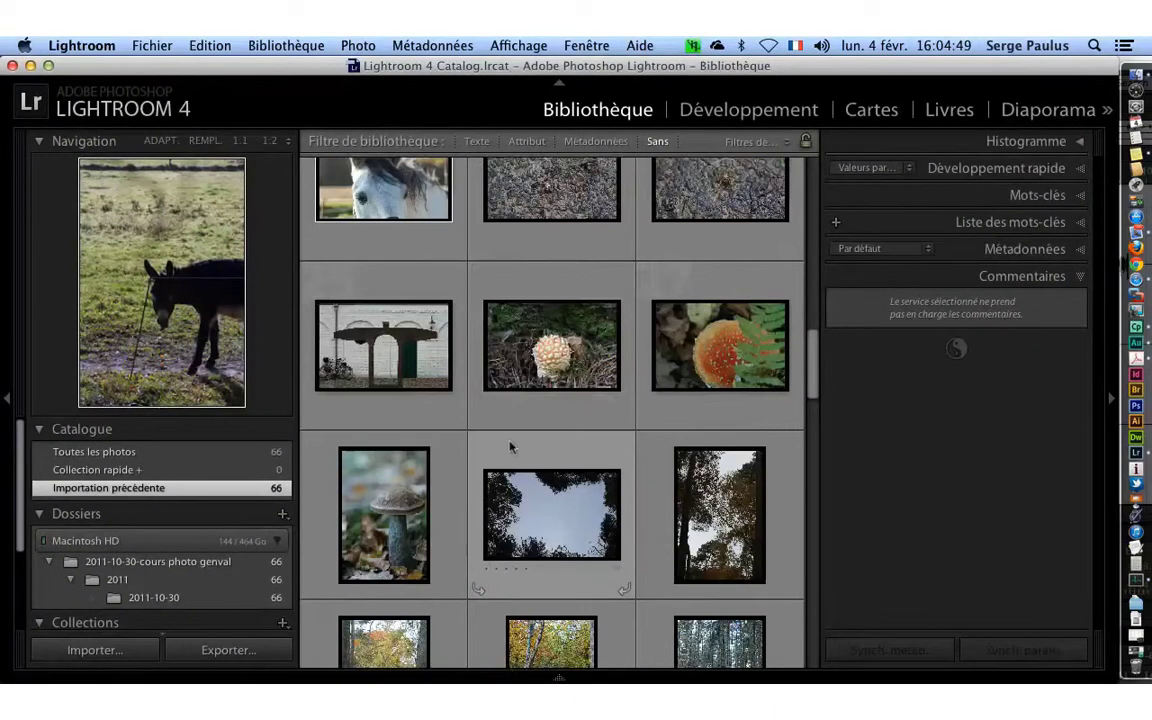
click(306, 292)
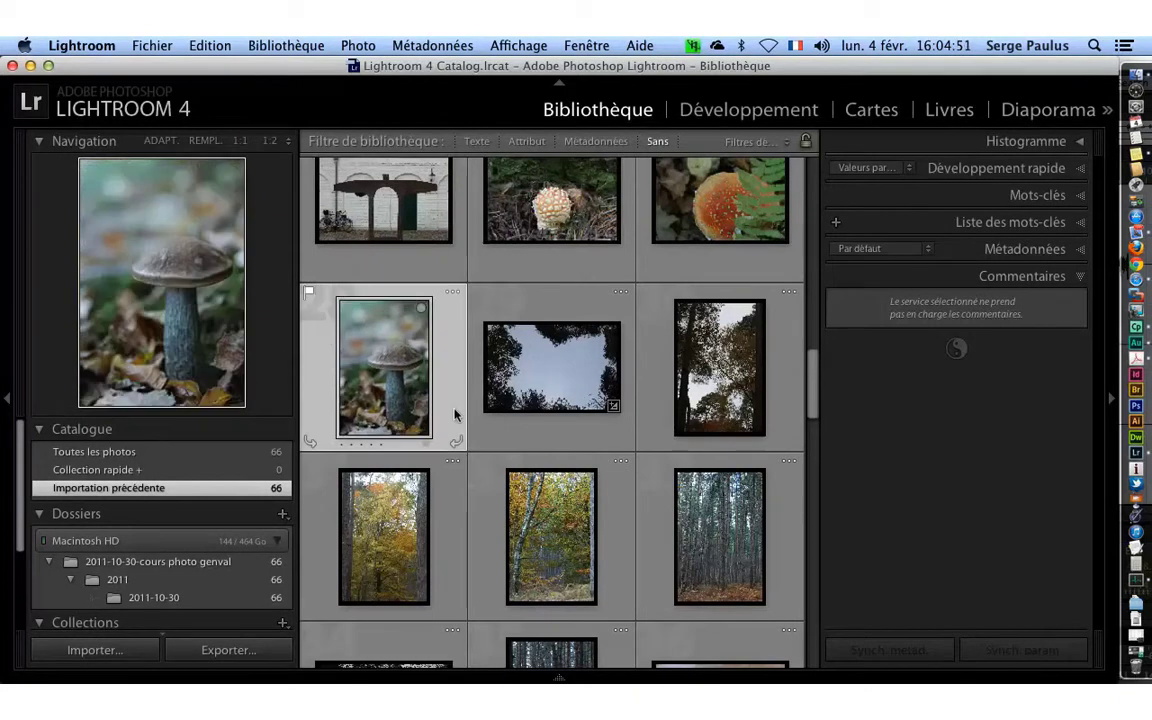
click(330, 555)
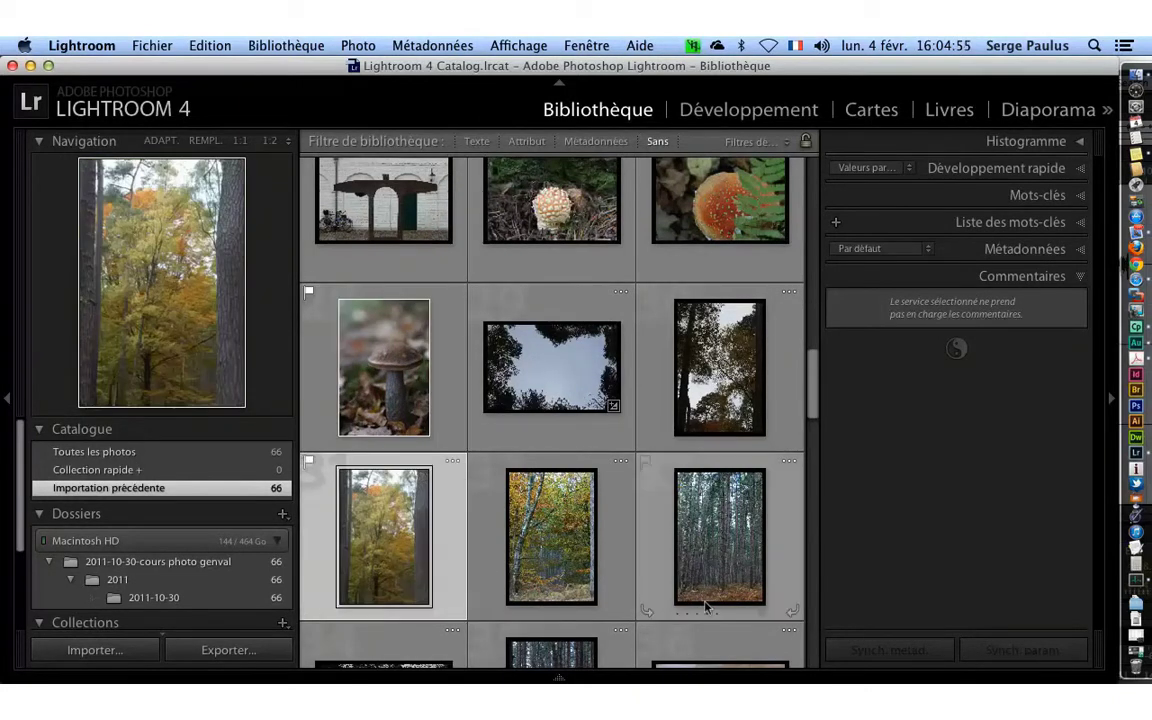
scroll(706, 606, down, 3)
scroll(715, 590, down, 1)
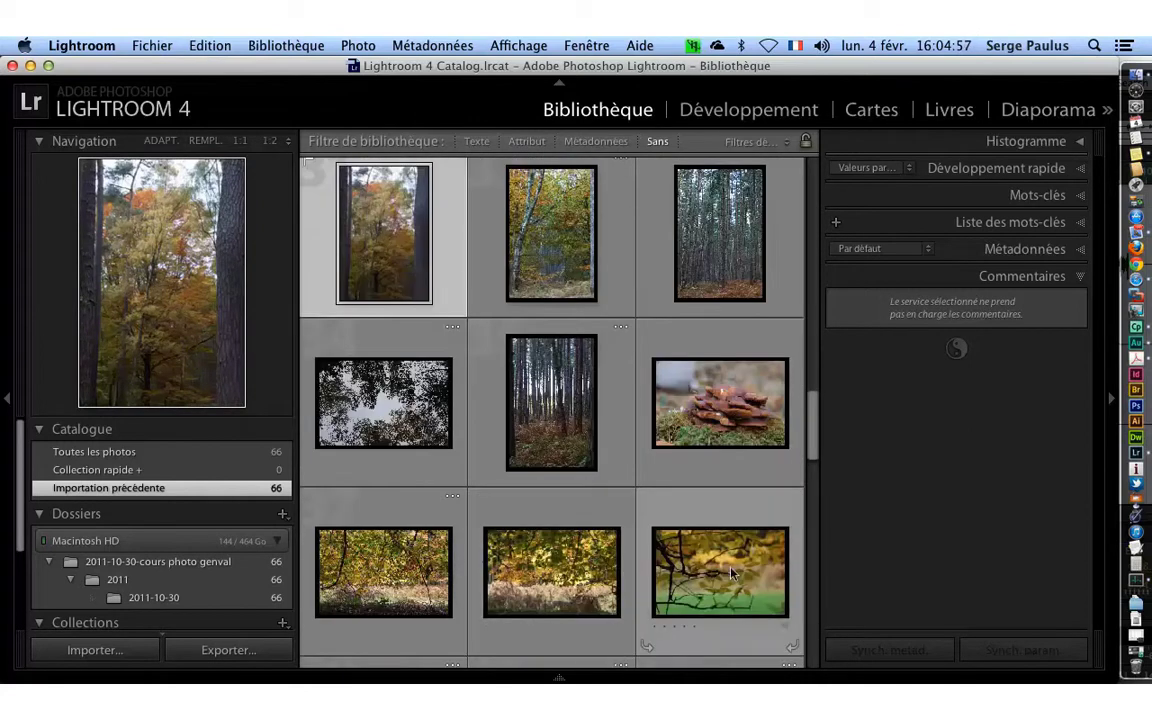
right_click(731, 573)
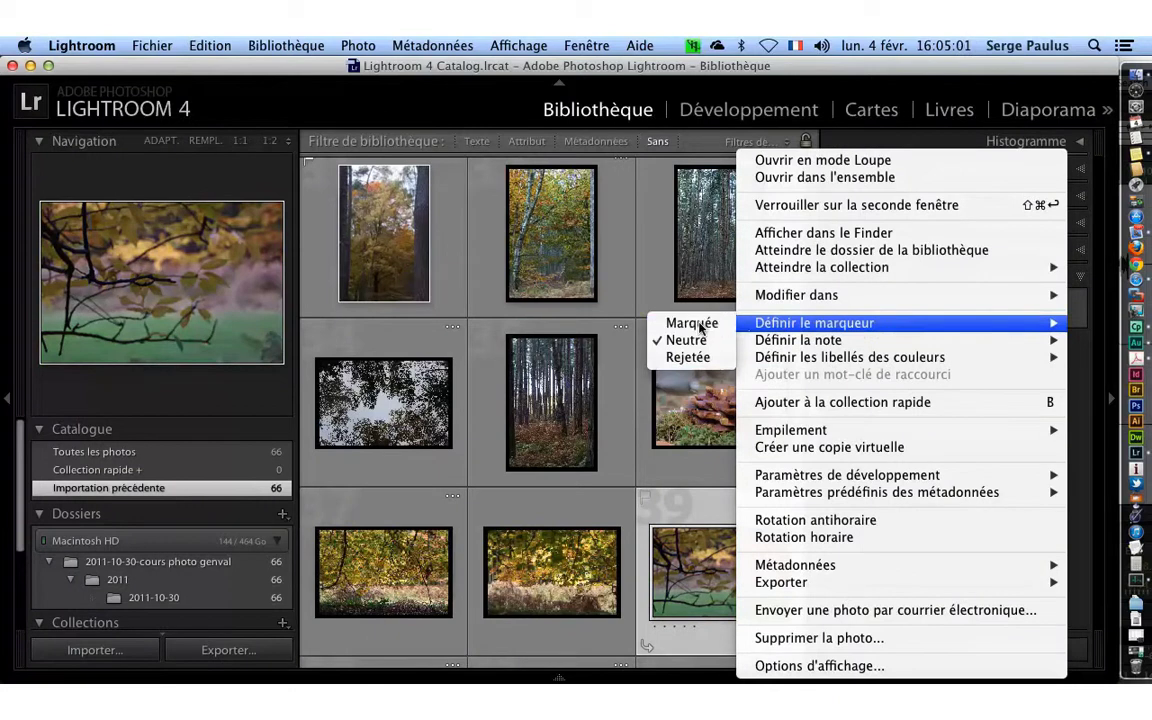
click(699, 324)
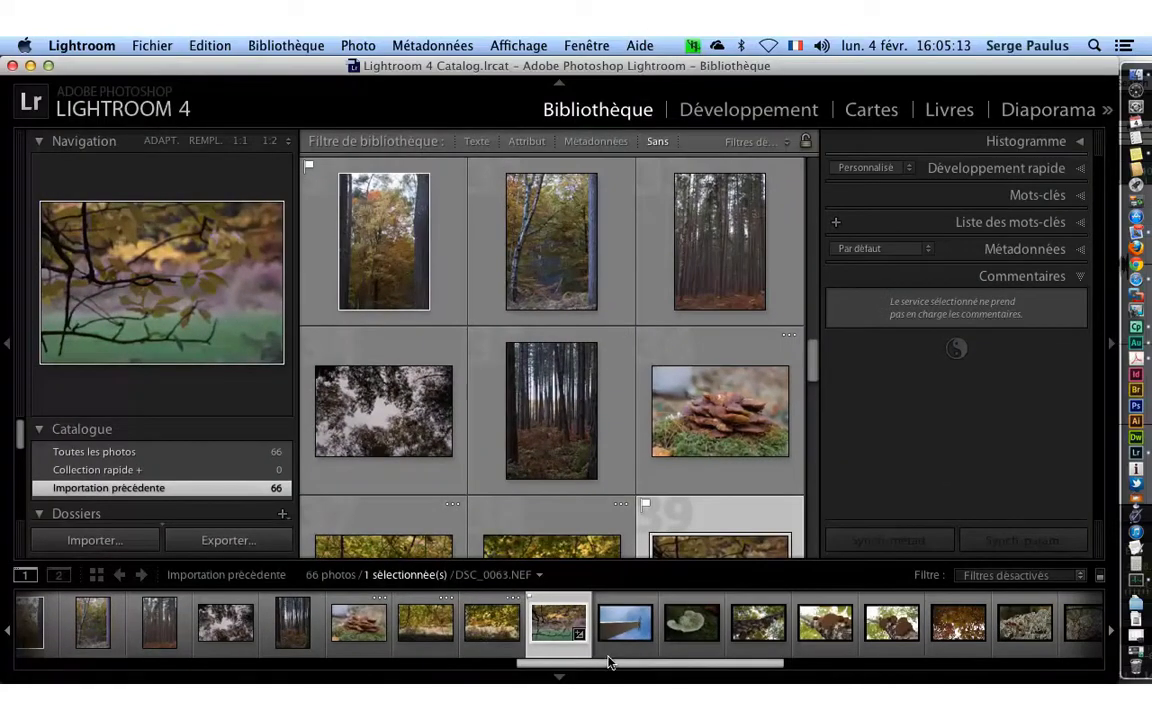
drag(608, 662, 241, 662)
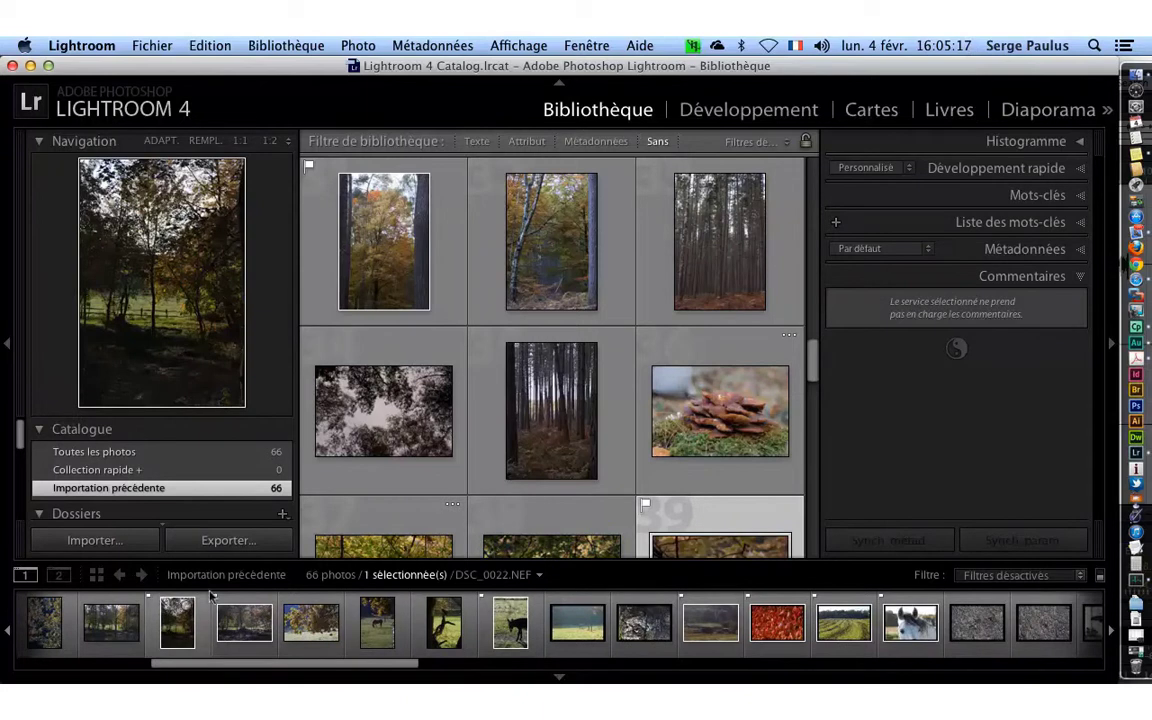
drag(265, 664, 388, 668)
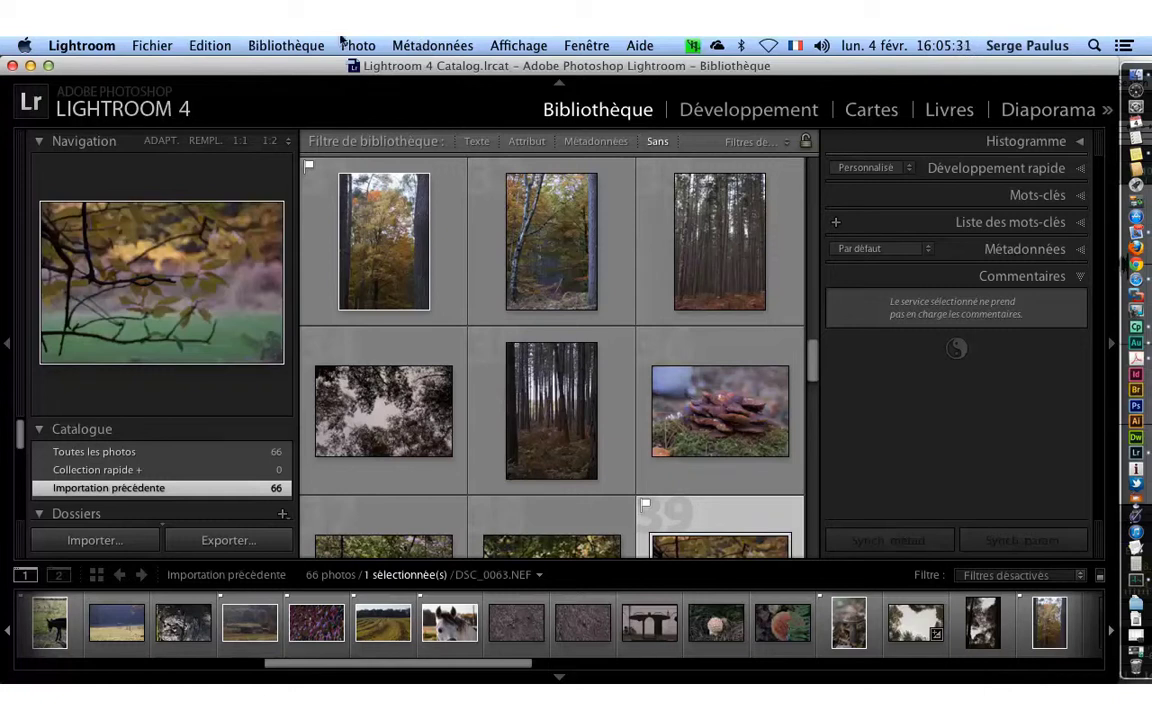
Enable library filters, show only the 11 flagged picks, and move to the Cartes module.
click(282, 45)
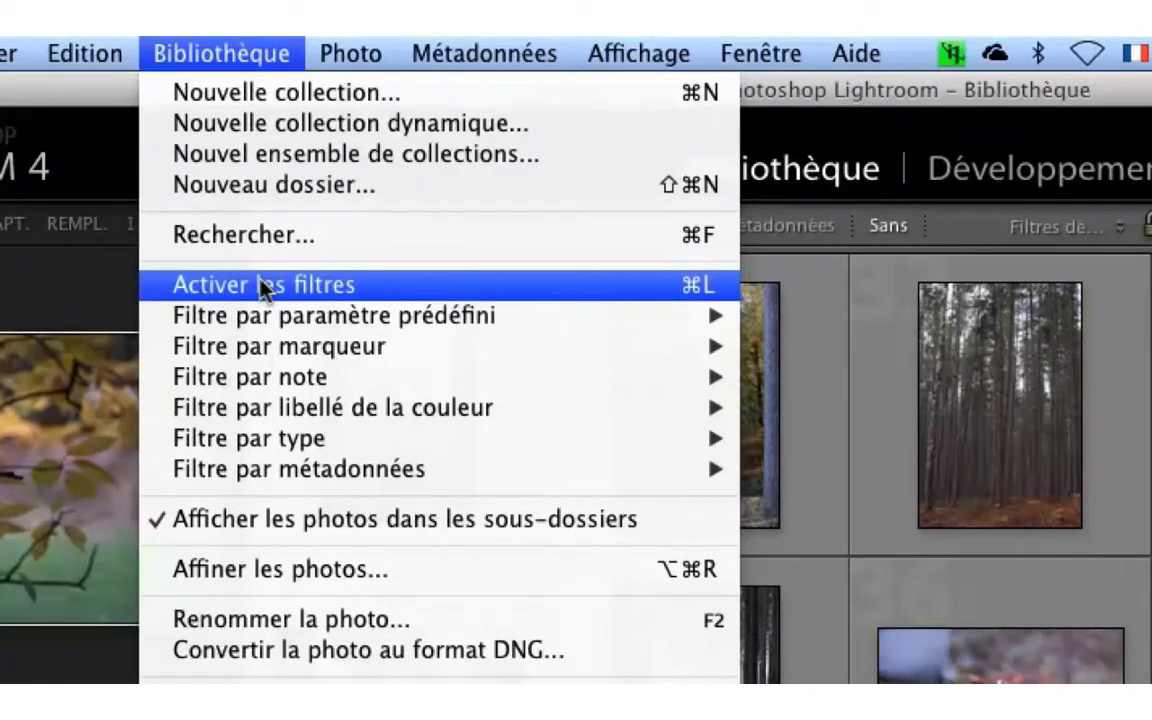
click(260, 285)
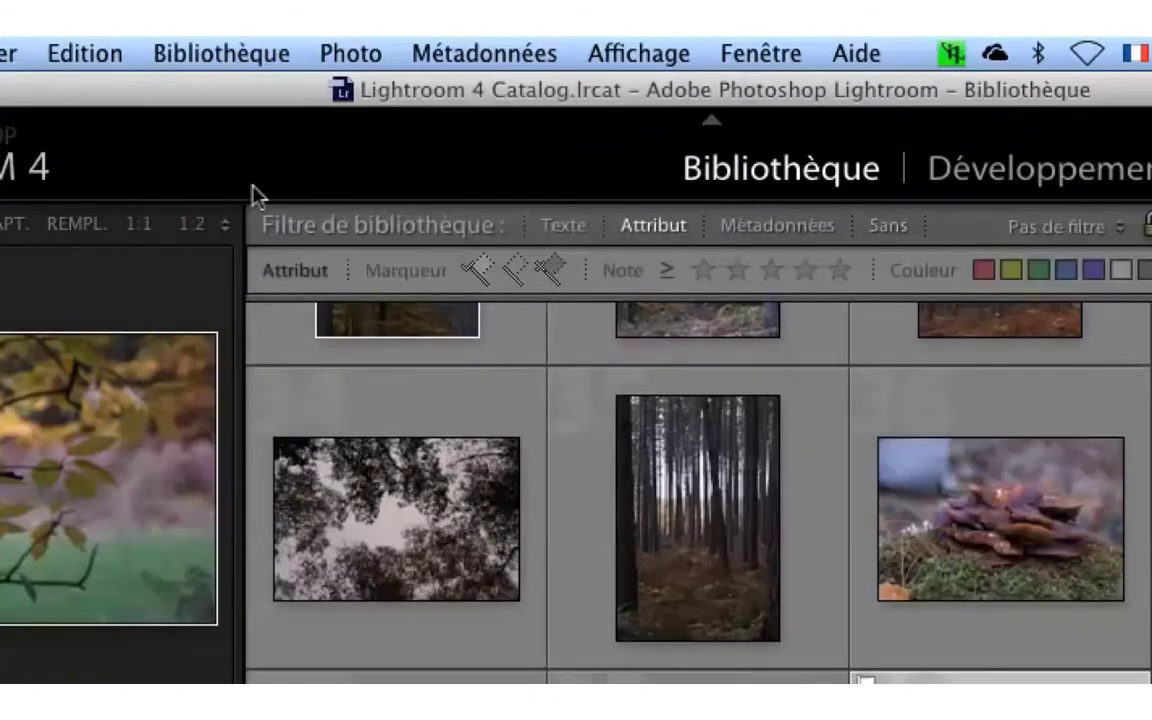
click(219, 45)
mouse_move(279, 346)
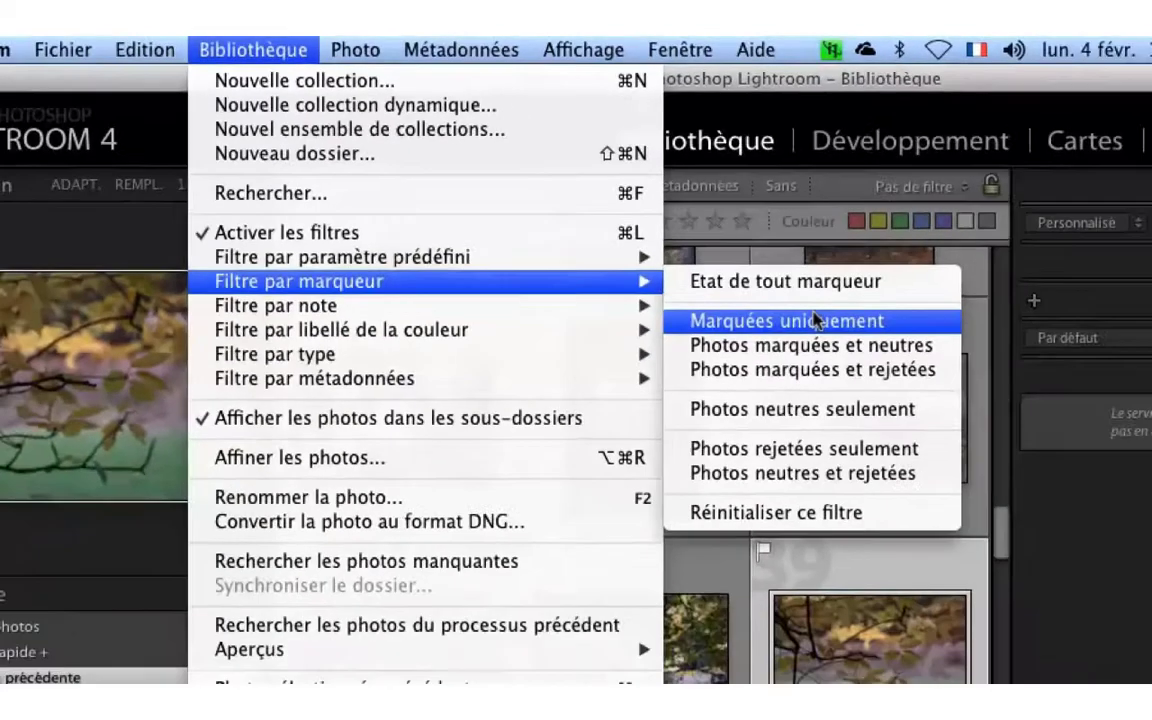
click(930, 396)
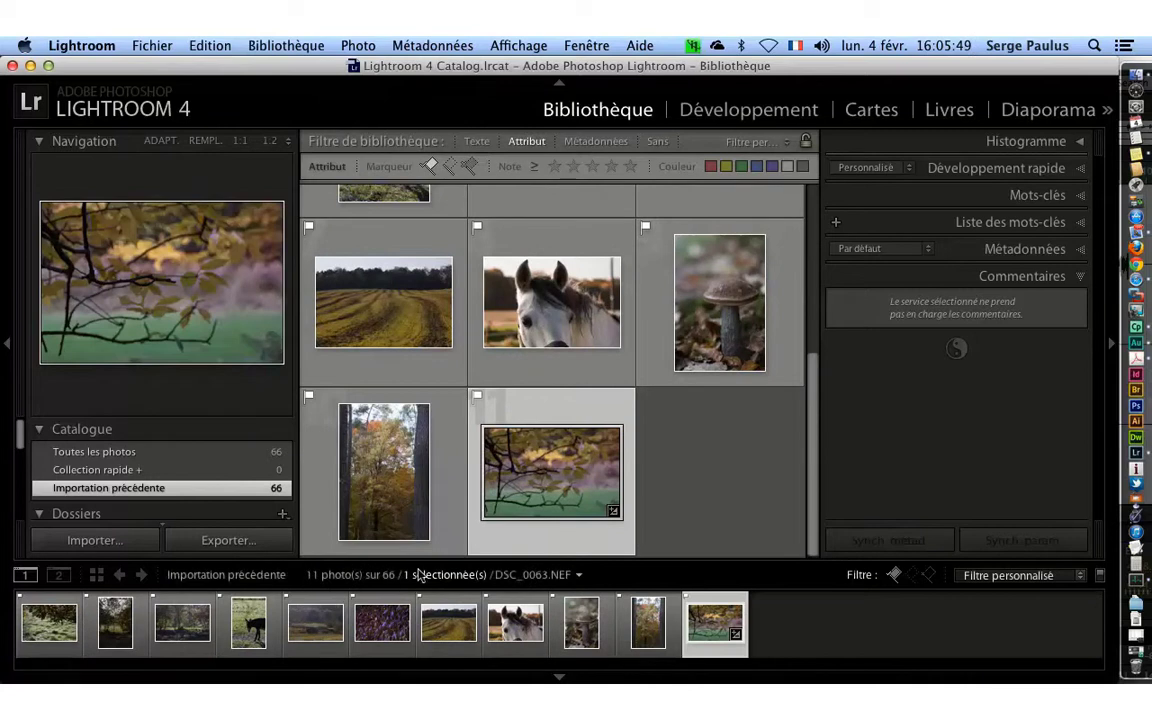
drag(812, 386, 829, 167)
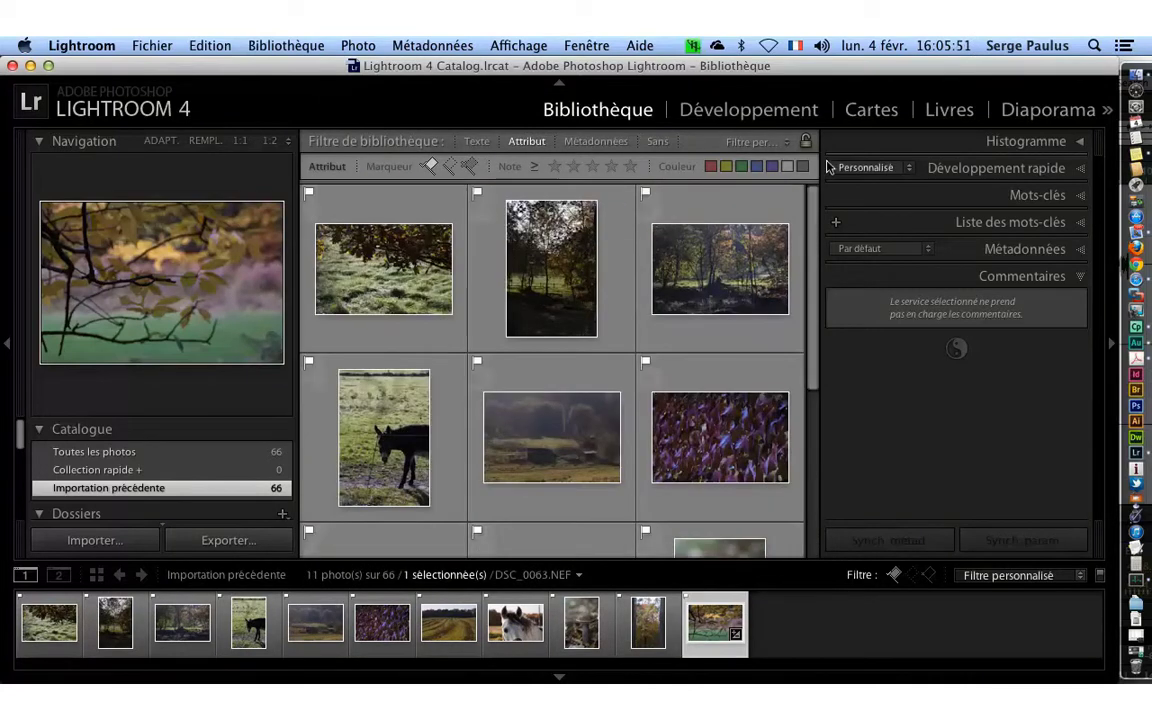
mouse_move(720, 270)
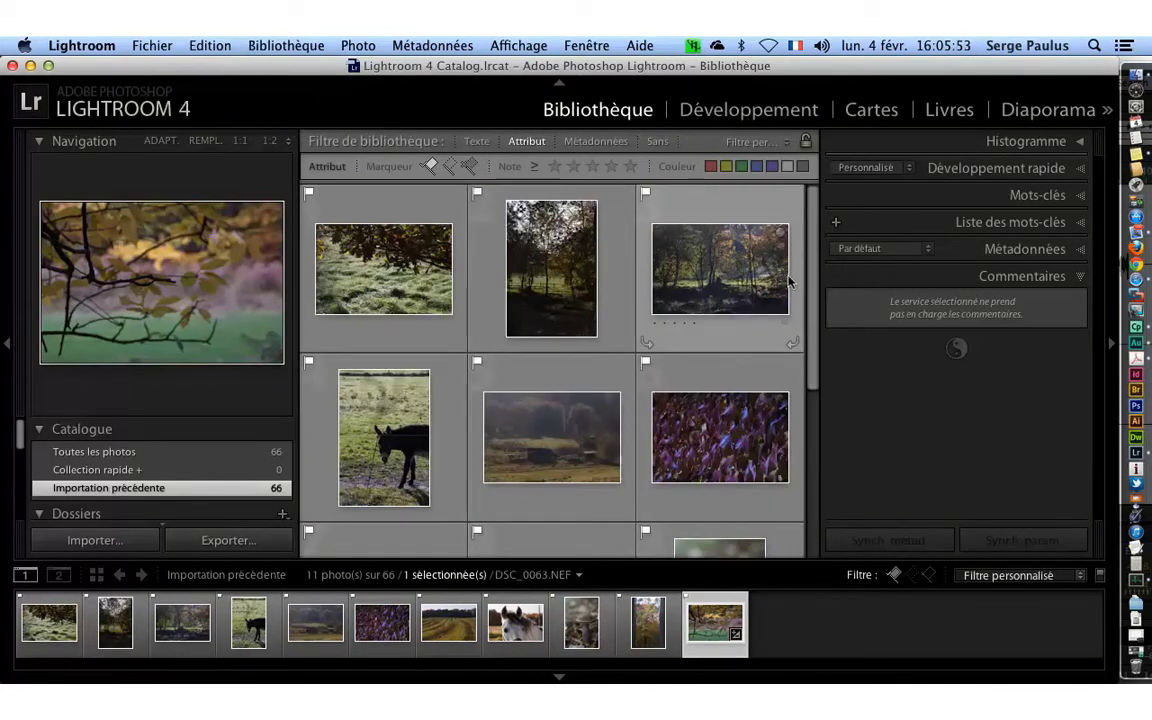
click(737, 108)
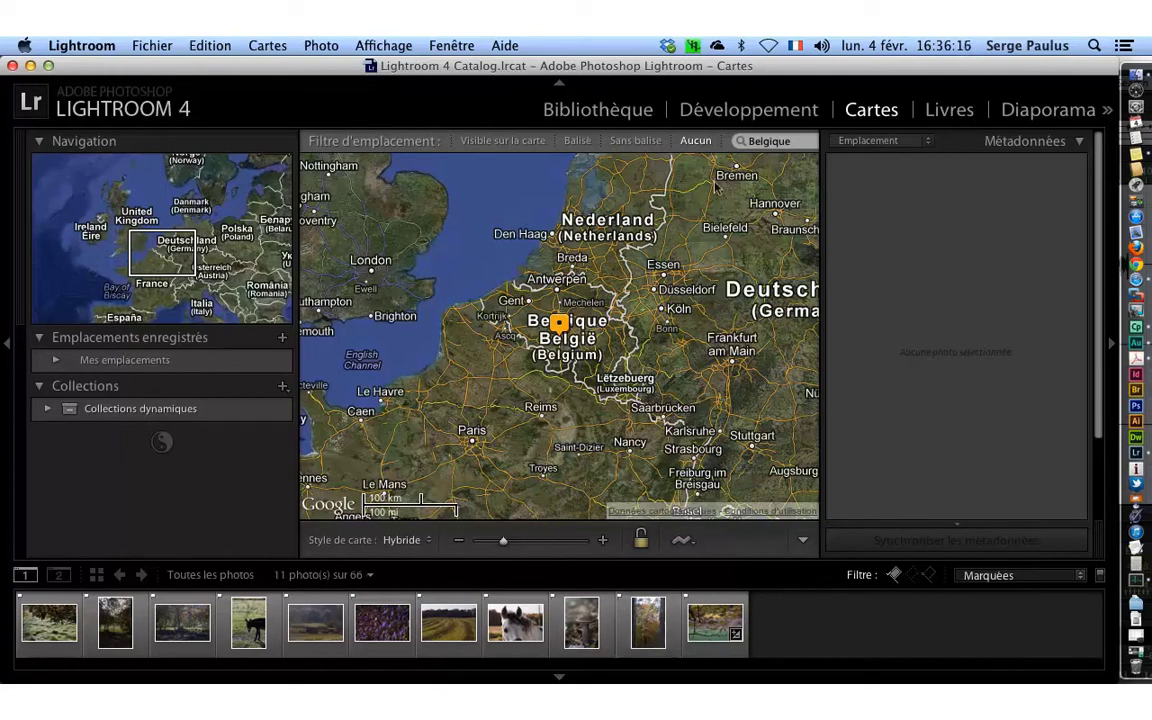
Replace 'Belgique' with 'Genval' in the map search to zoom near Rixensart.
double_click(766, 142)
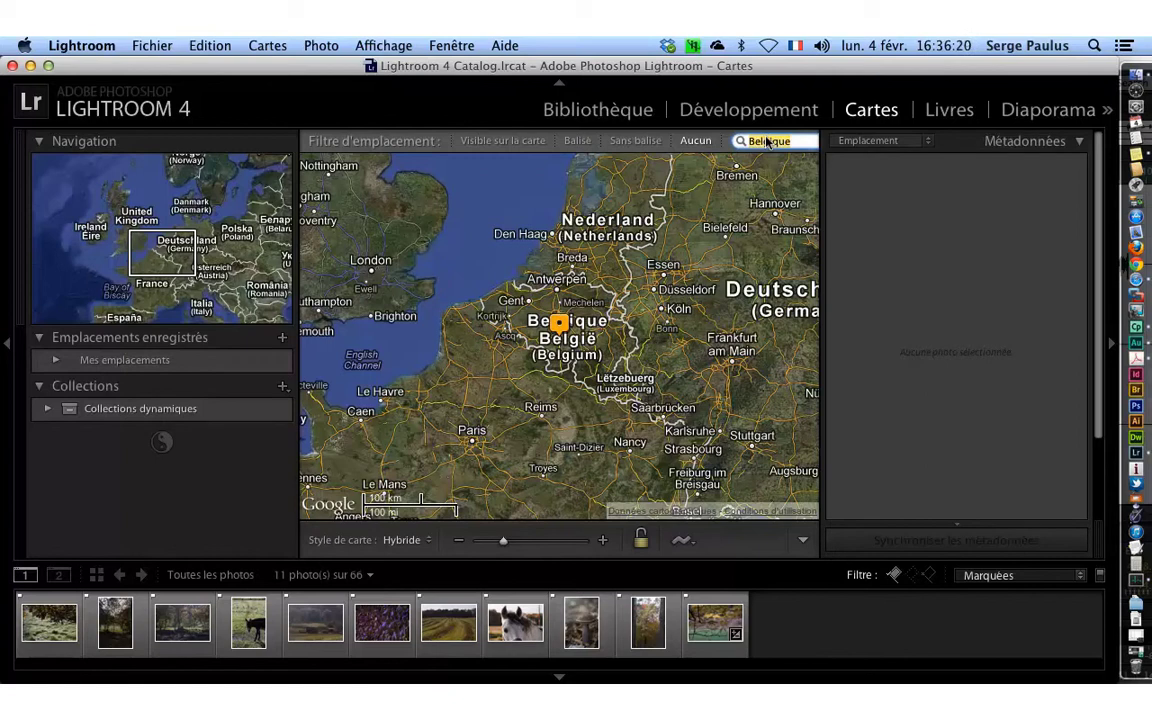
text(Genval)
key(Return)
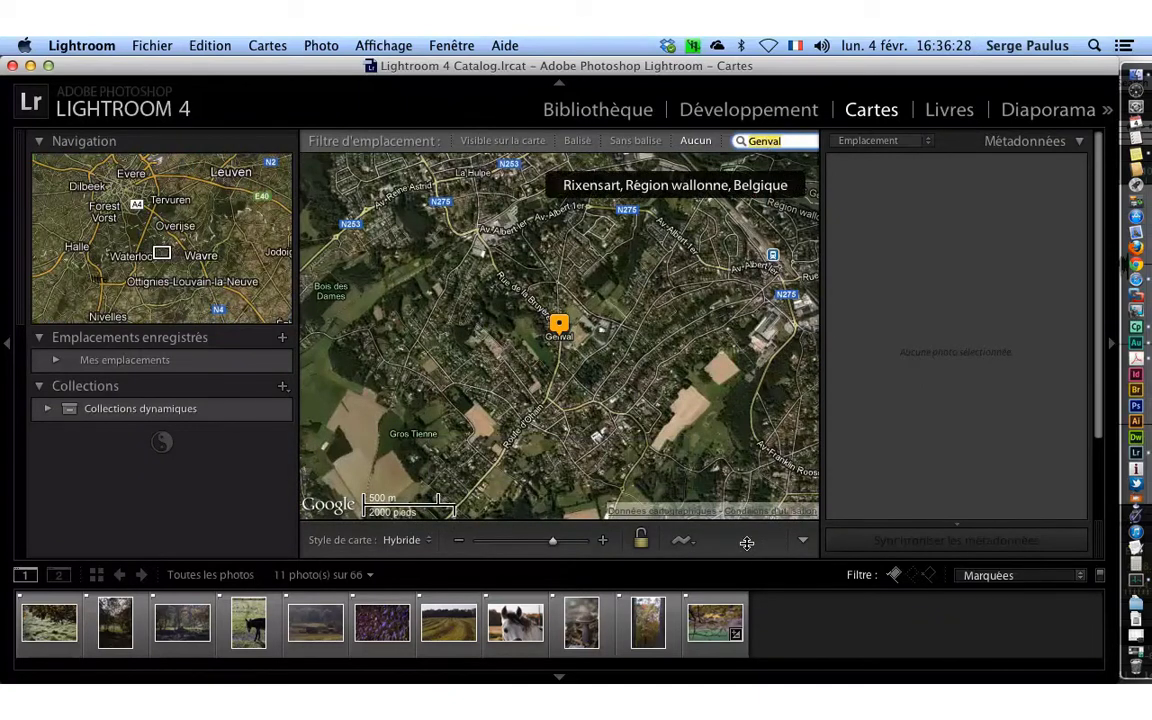
click(797, 131)
Select all 11 picks and drop them on Genval, tagging GPS 50°43'18" N 4°29'39" E.
click(712, 621)
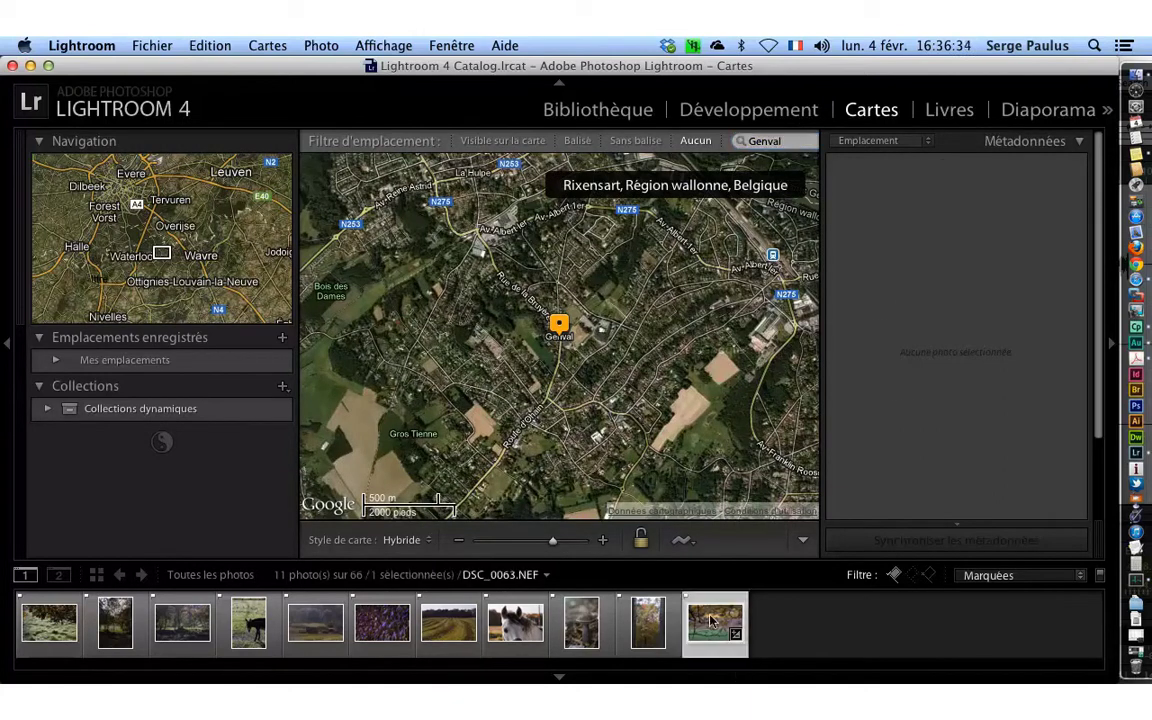
key(super+a)
click(585, 621)
mouse_move(585, 621)
mouse_down()
mouse_move(541, 335)
mouse_move(557, 326)
mouse_up()
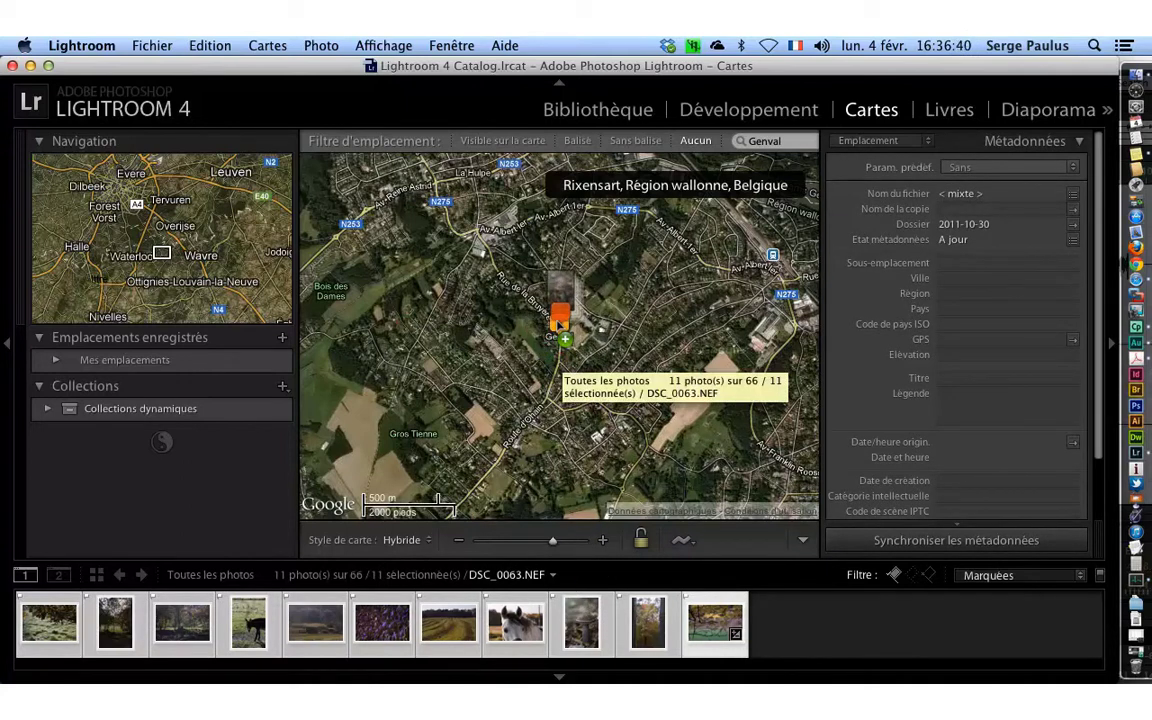
drag(557, 326, 558, 325)
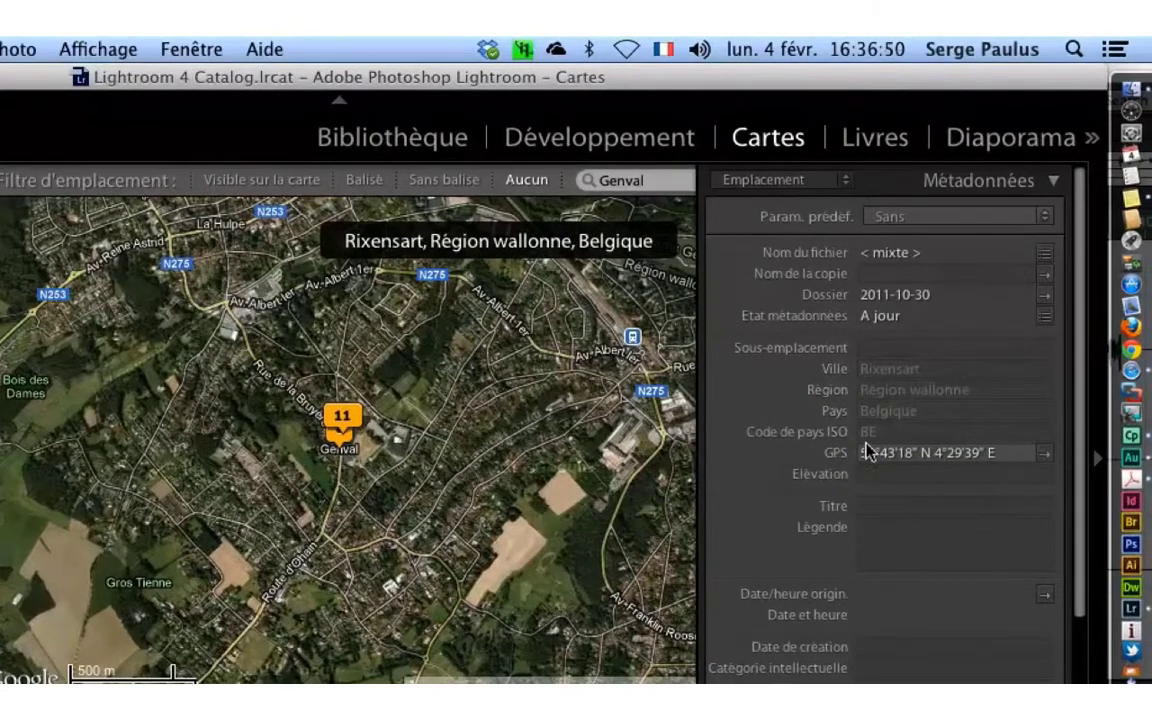
Set the city to Genval for all selected photos and enter ISO country code BE.
click(901, 369)
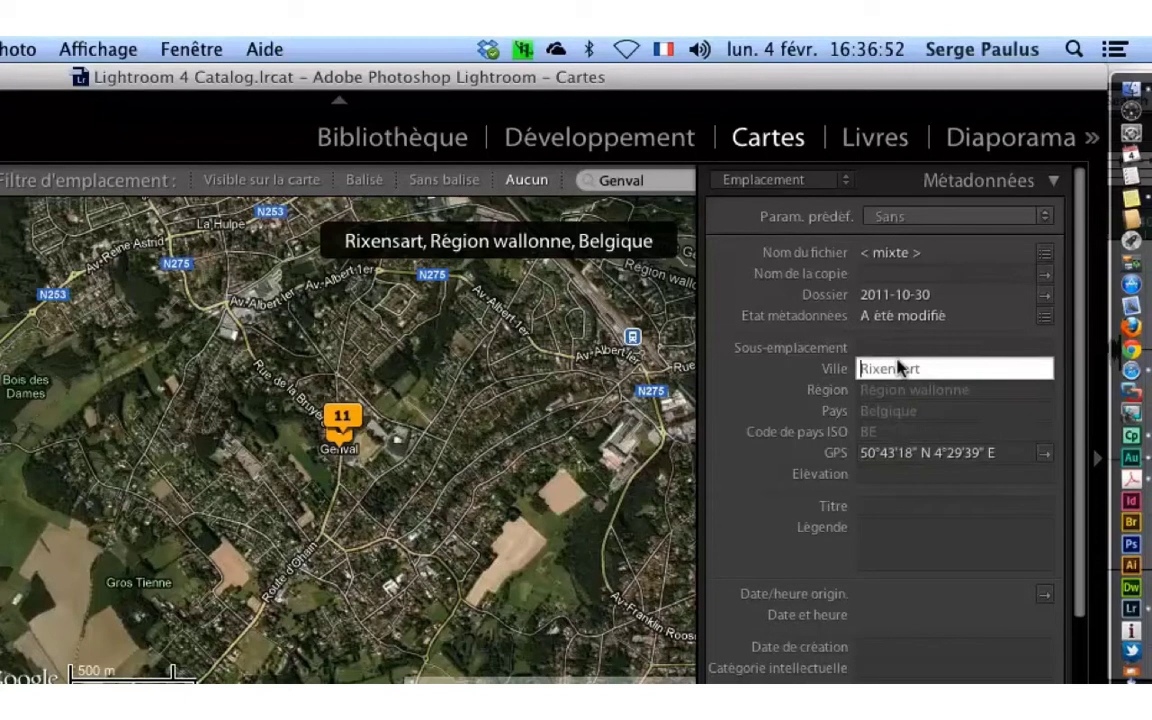
text(Genval)
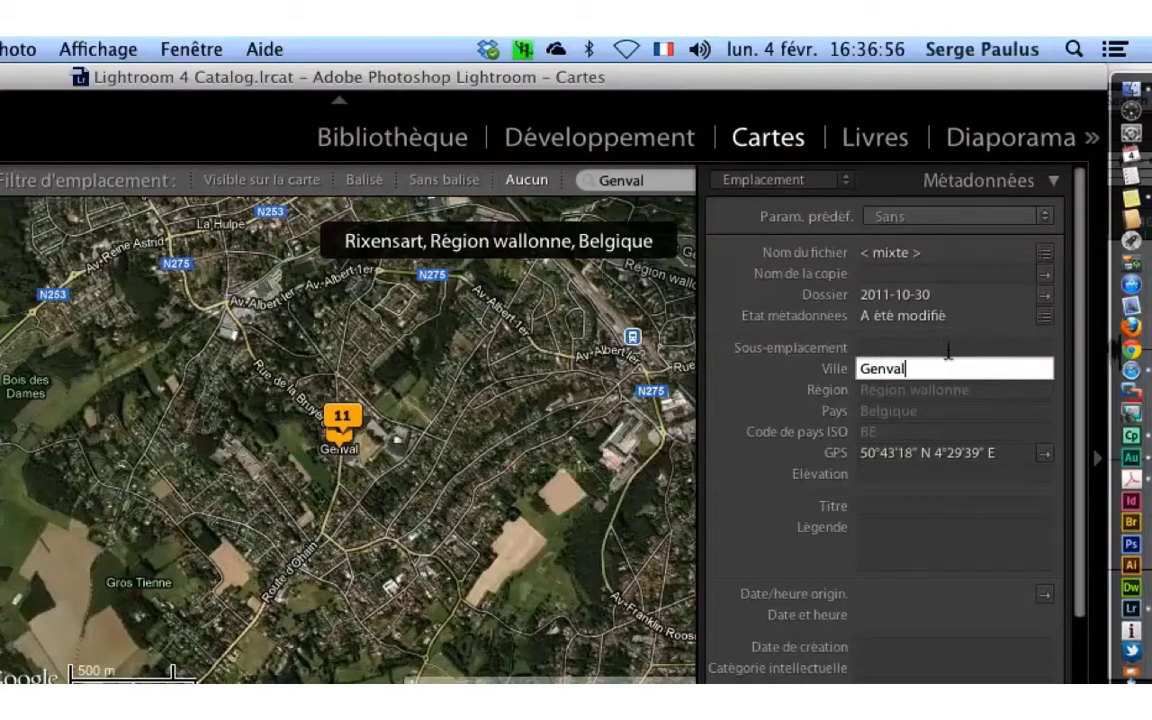
key(Return)
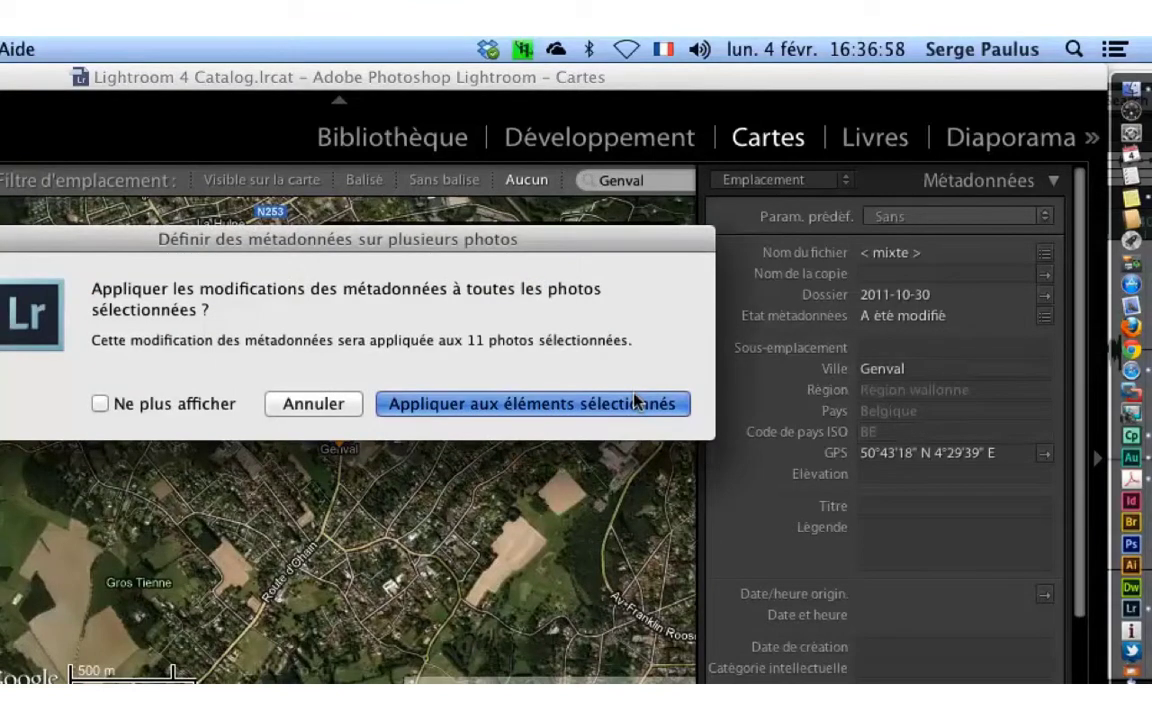
click(636, 400)
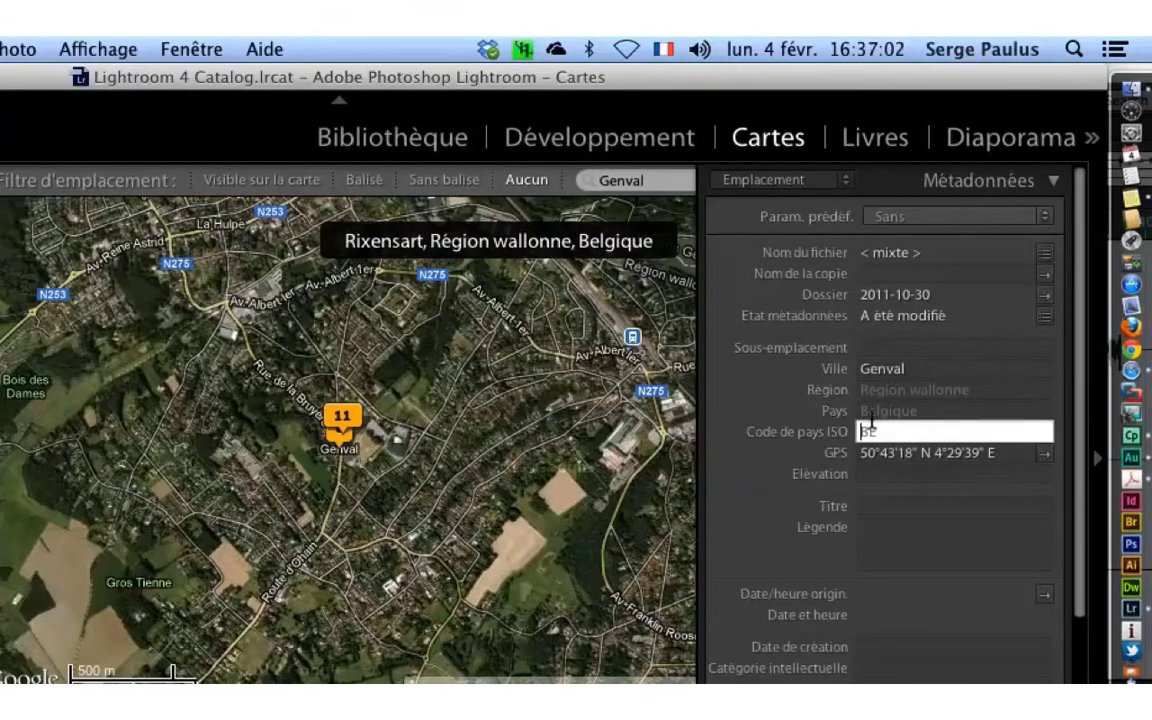
text(BE)
key(Return)
key(Return)
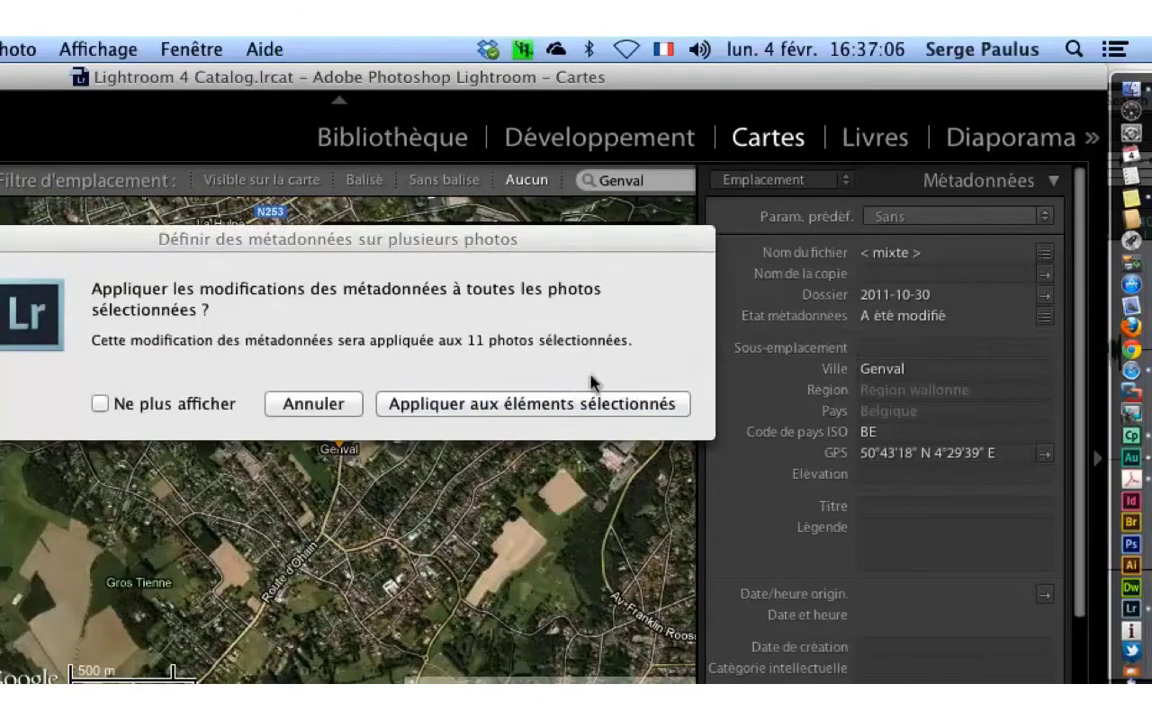
Apply BE to all 11 selected photos and run Synchroniser les métadonnées.
click(532, 404)
click(980, 540)
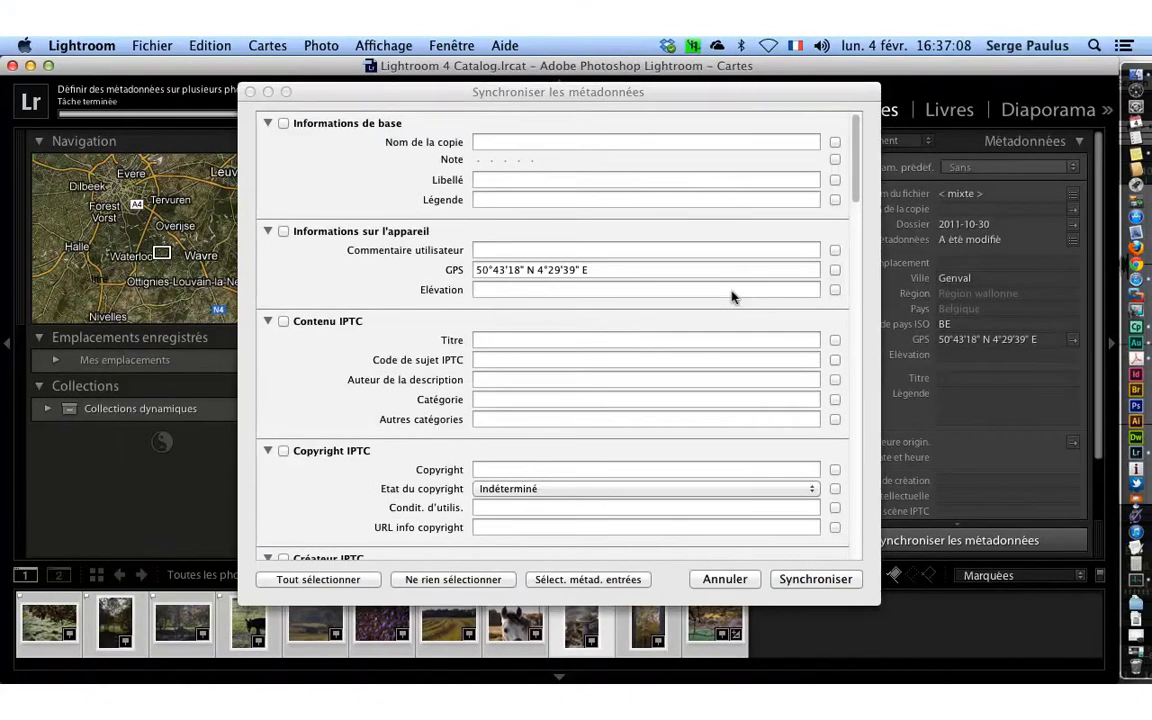
click(824, 578)
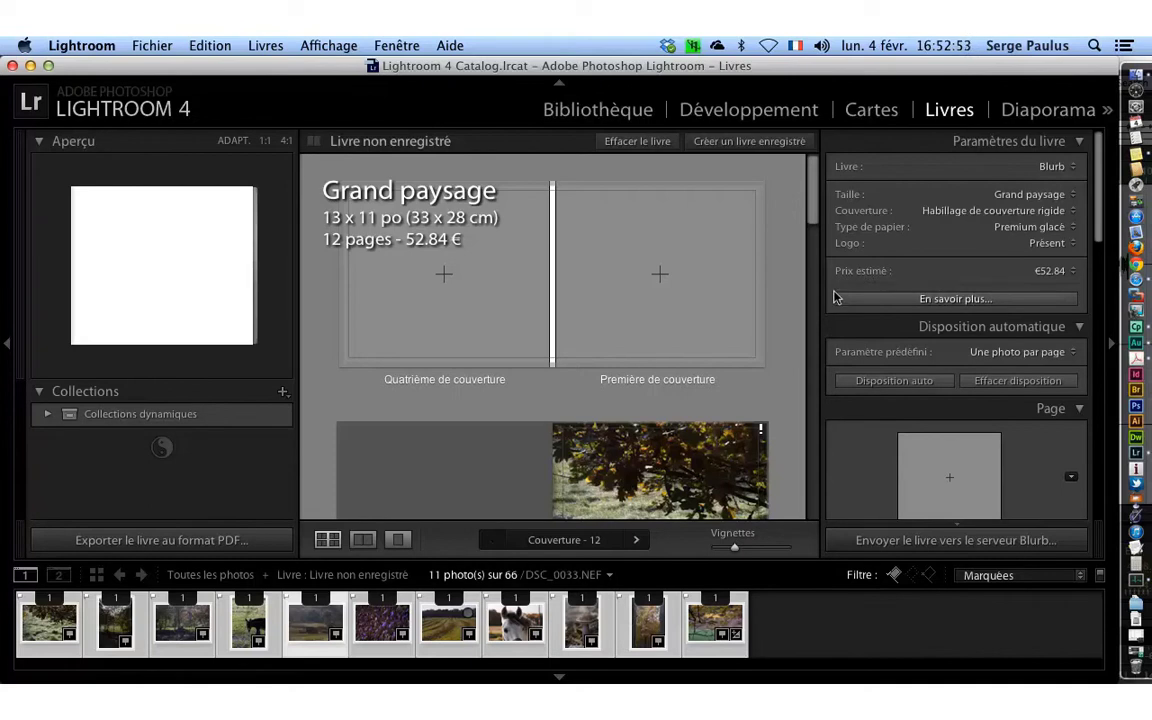
click(395, 42)
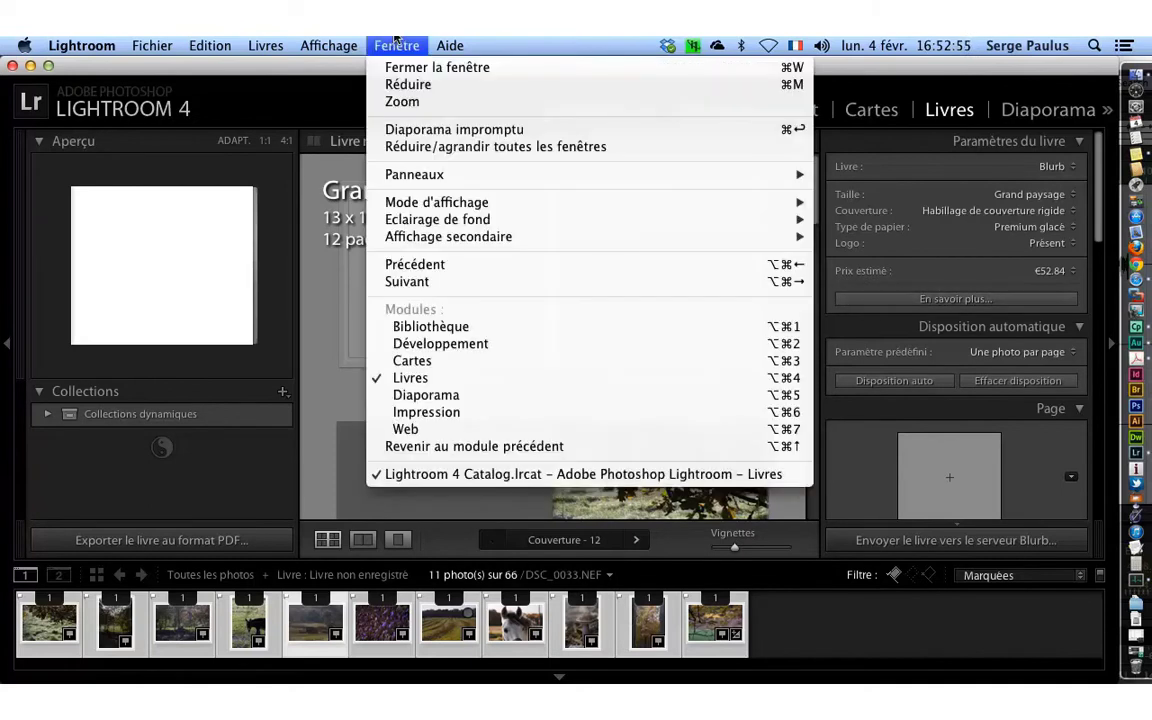
click(396, 42)
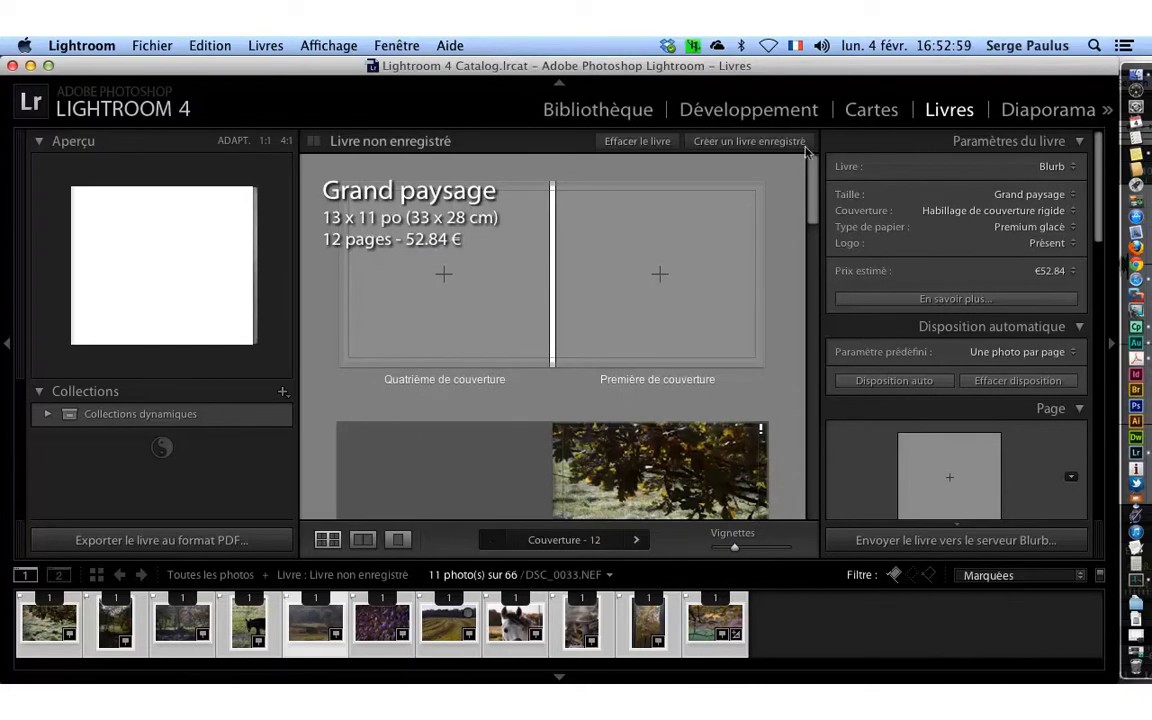
click(726, 344)
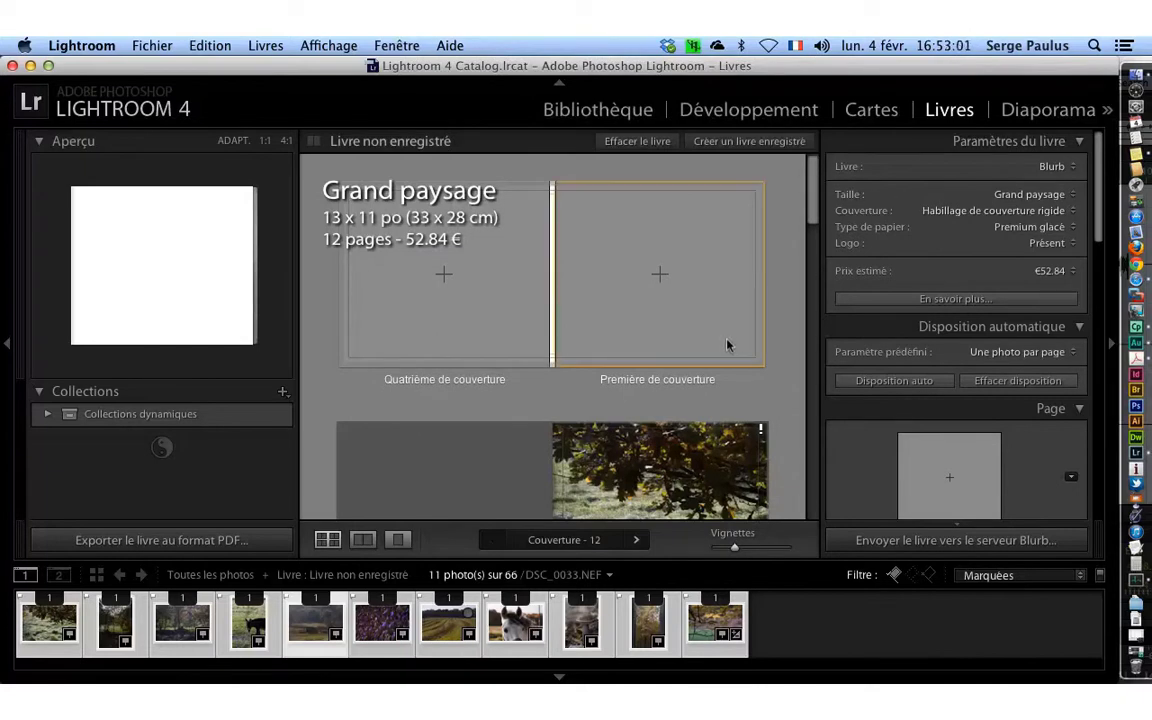
click(785, 280)
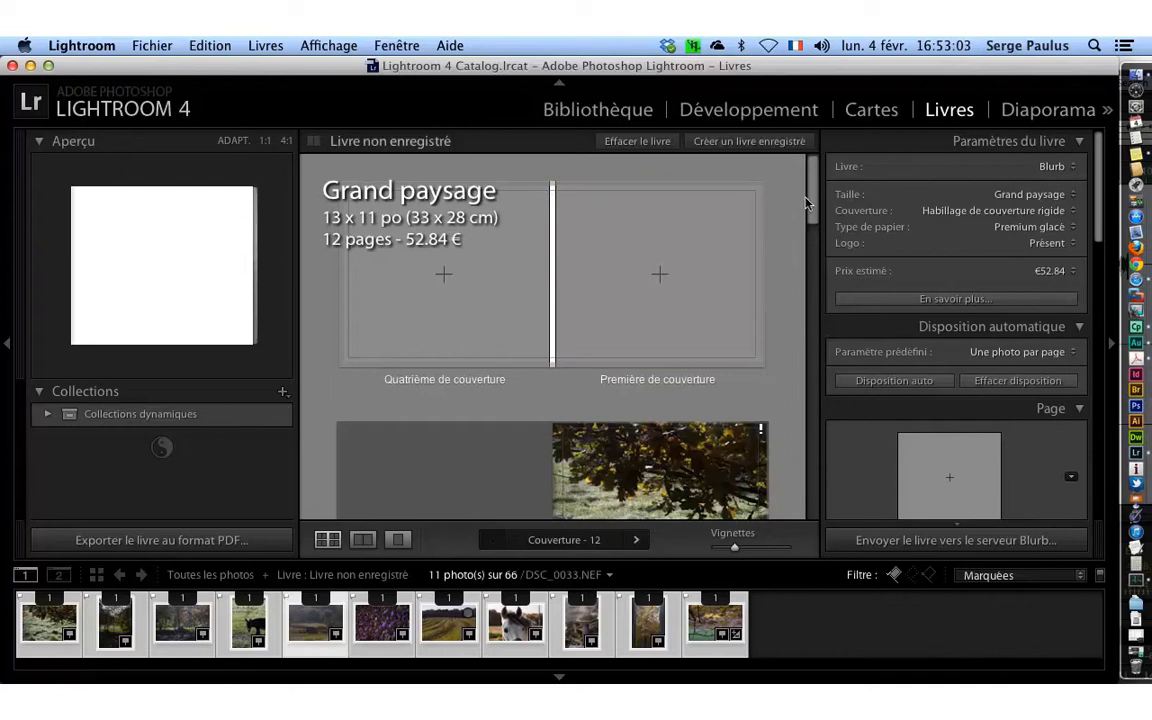
click(1045, 193)
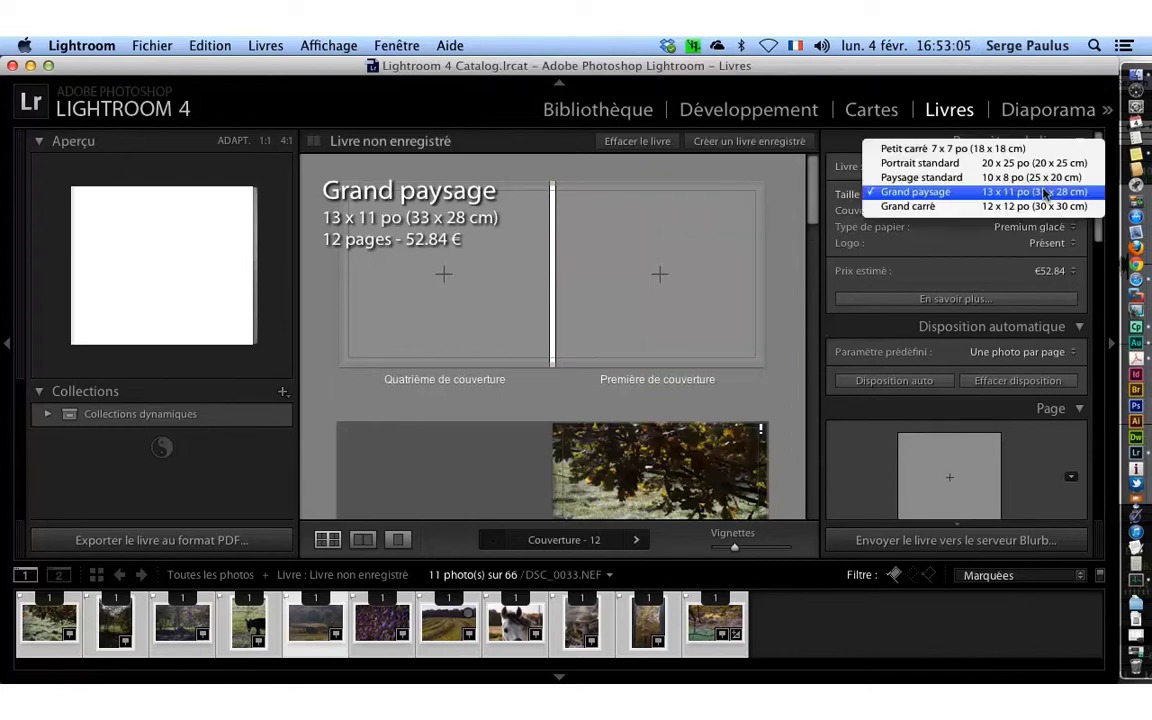
click(1040, 272)
scroll(815, 248, down, 4)
mouse_move(812, 244)
mouse_down()
mouse_move(830, 415)
mouse_move(854, 309)
mouse_move(854, 175)
mouse_up()
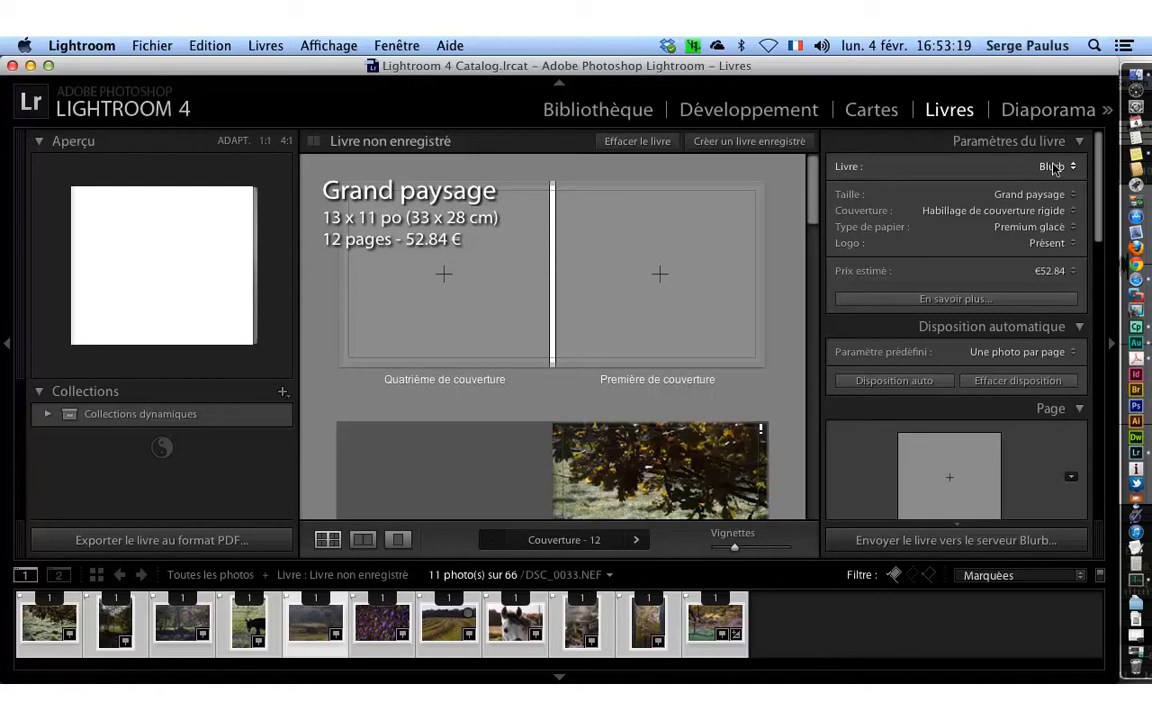
click(614, 288)
drag(812, 214, 810, 310)
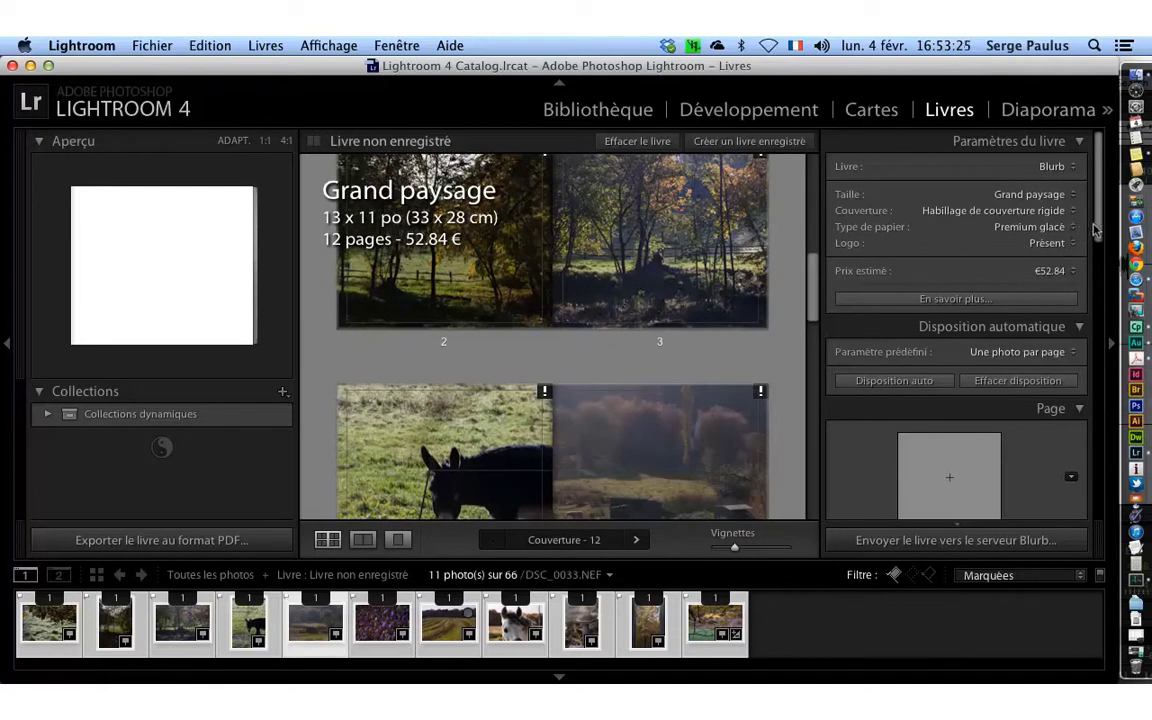
drag(1095, 229, 1147, 507)
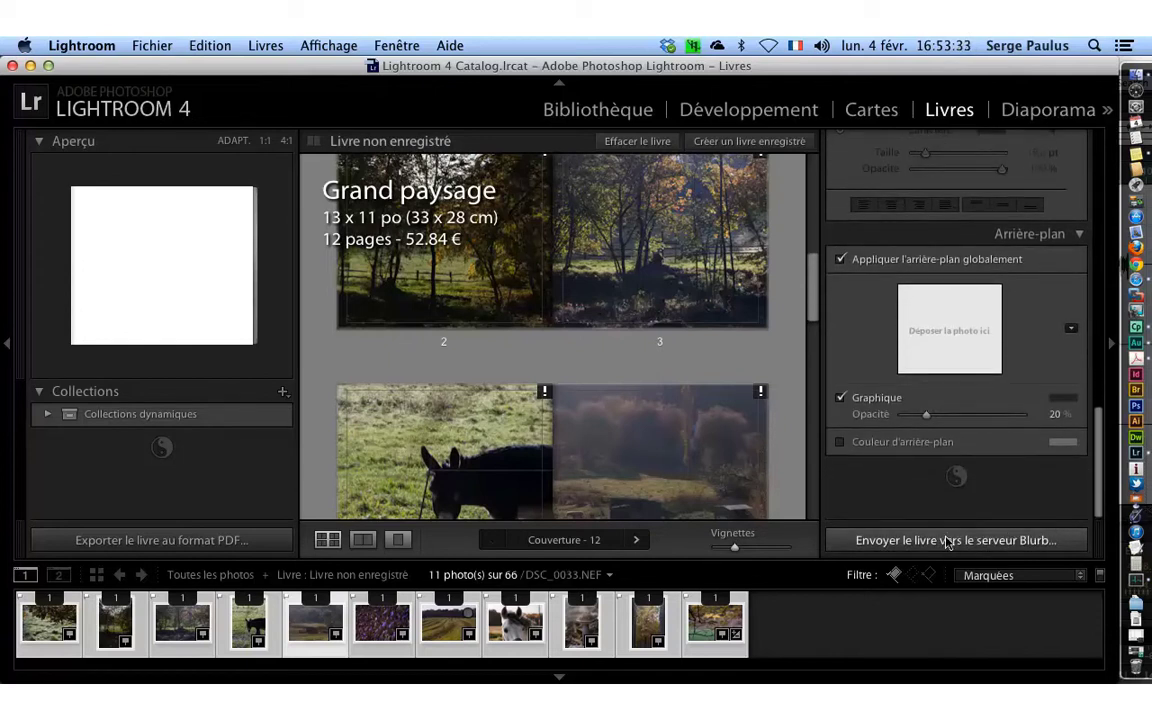
drag(1110, 460, 1114, 165)
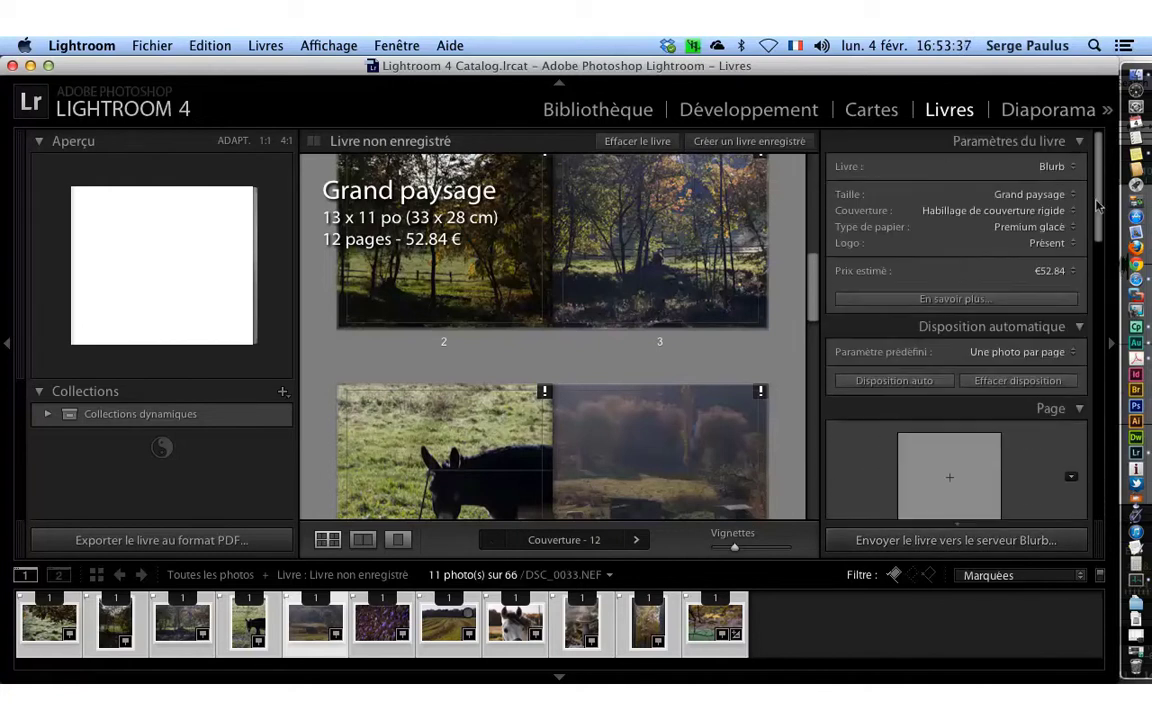
click(729, 307)
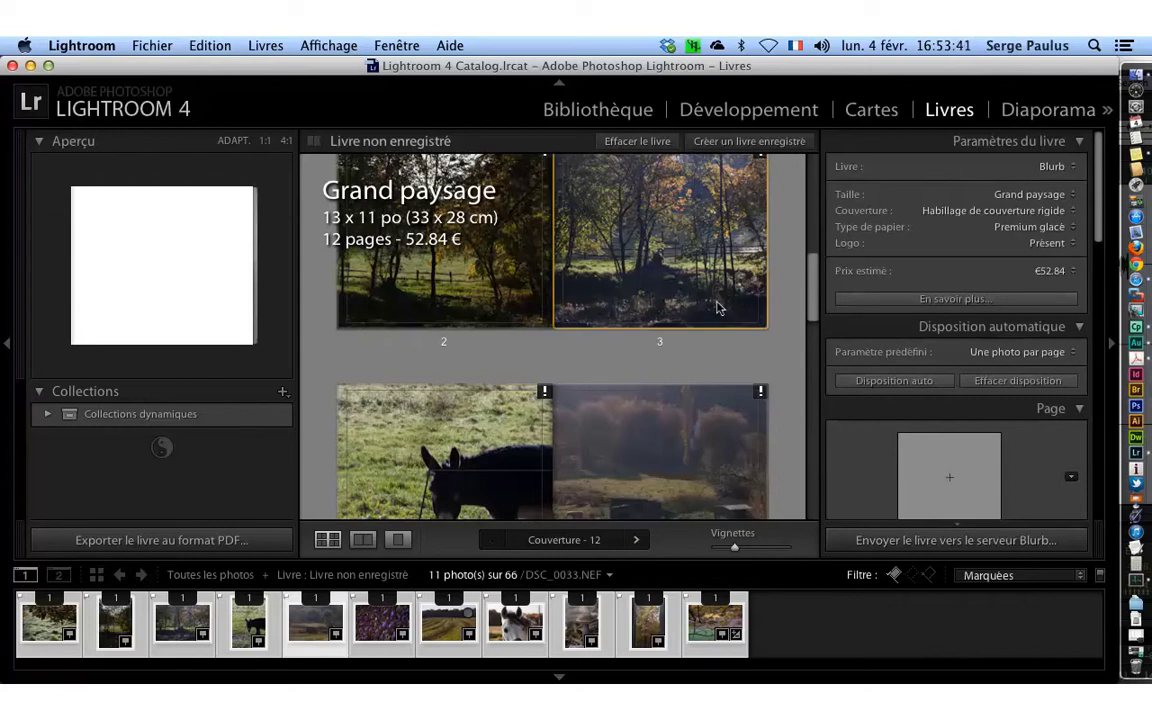
click(500, 190)
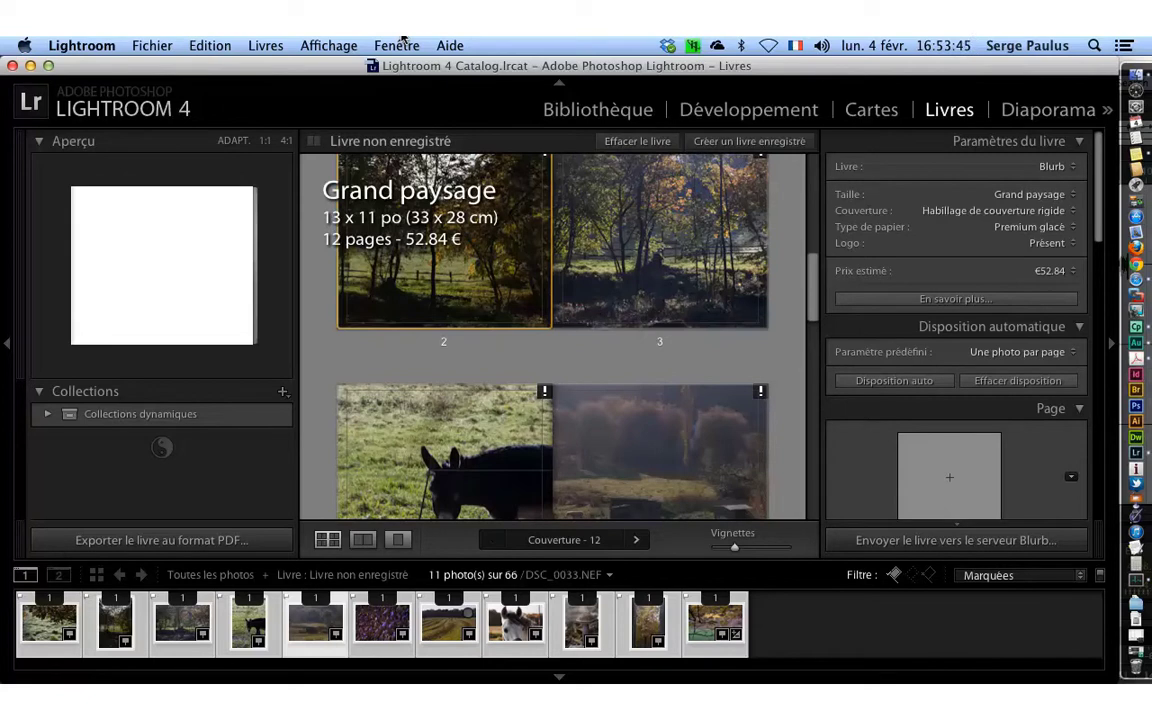
click(398, 45)
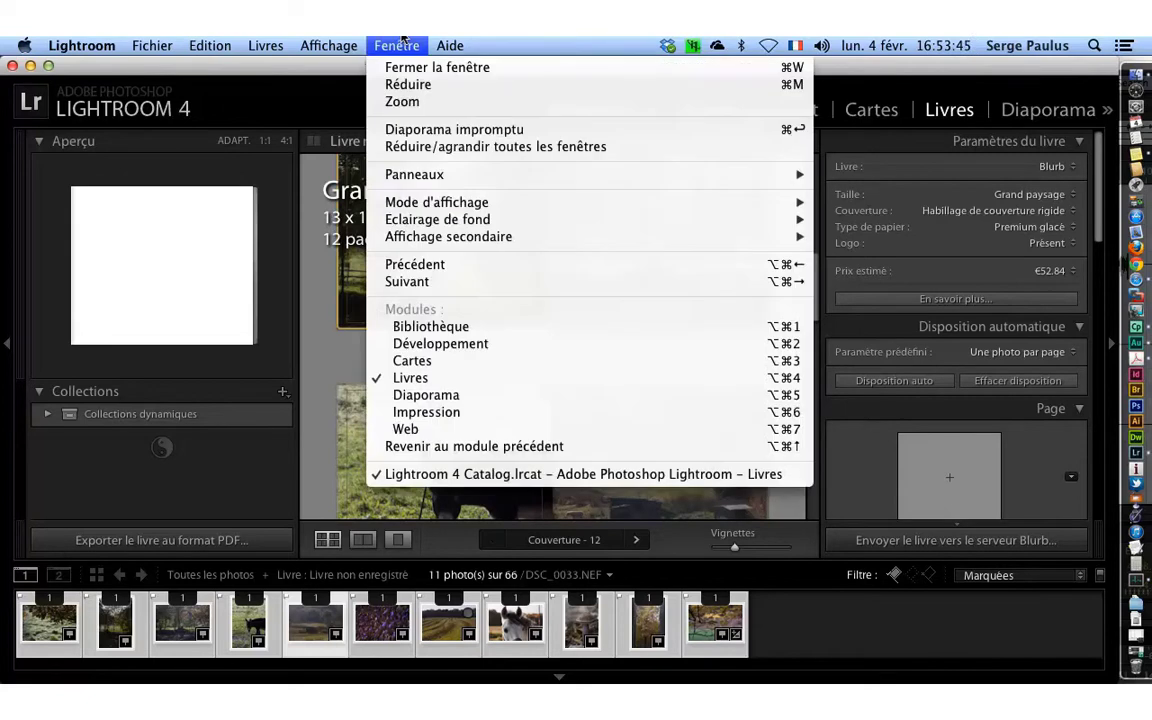
Go to the Diaporama module and play an Aperçu of the 11 picks.
click(421, 395)
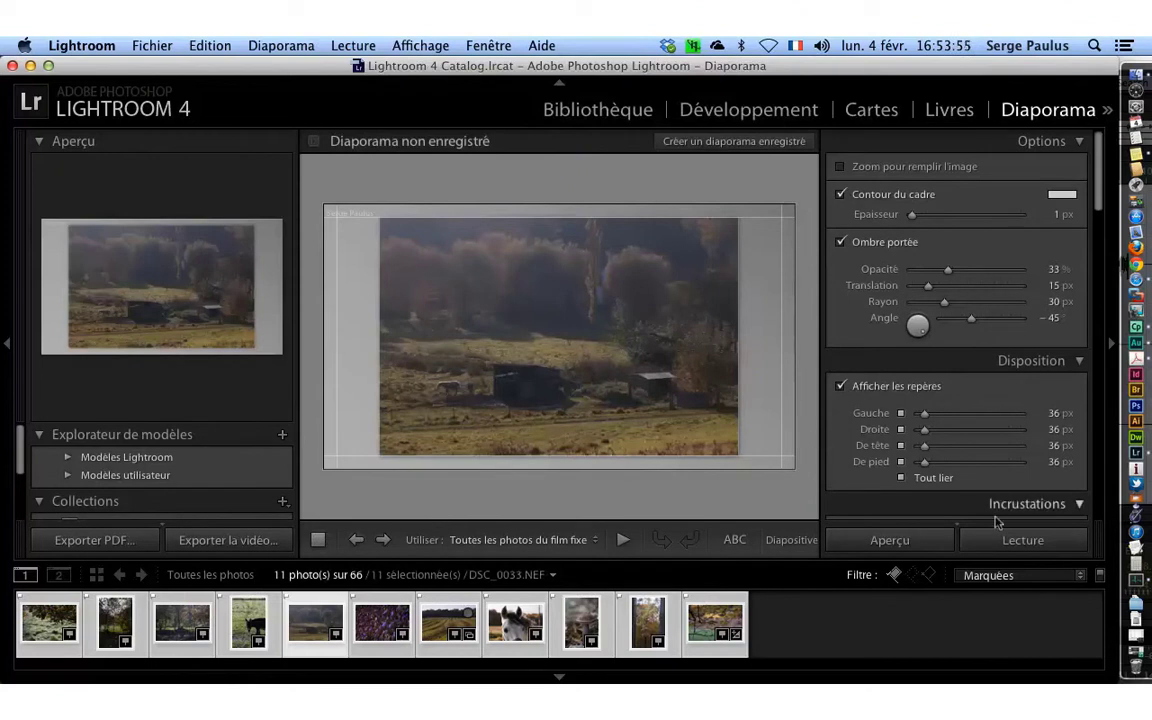
click(930, 541)
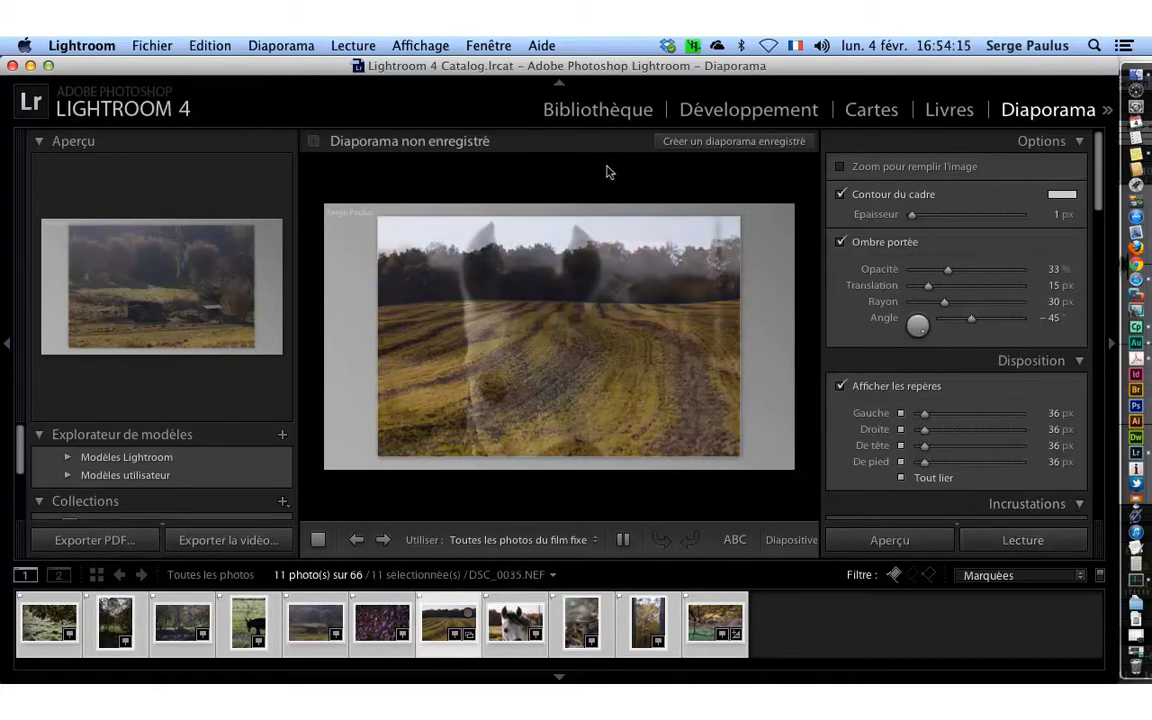
click(486, 45)
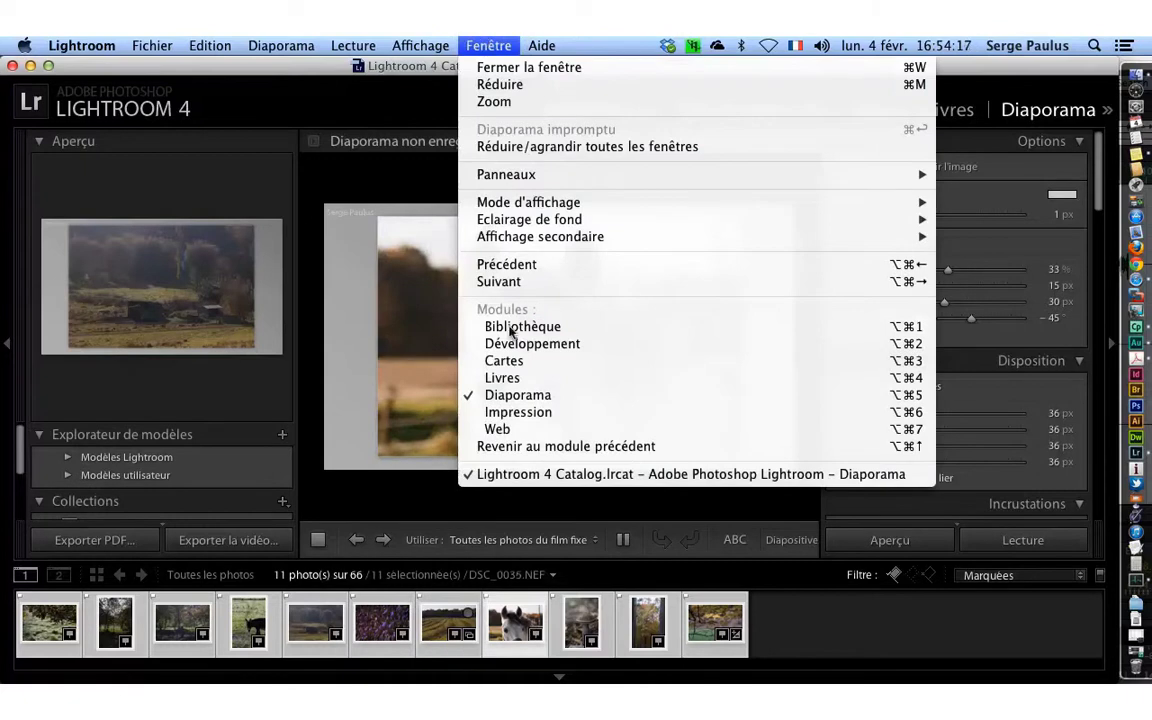
Go to the Impression module and page forward to Page 2 sur 11.
click(518, 412)
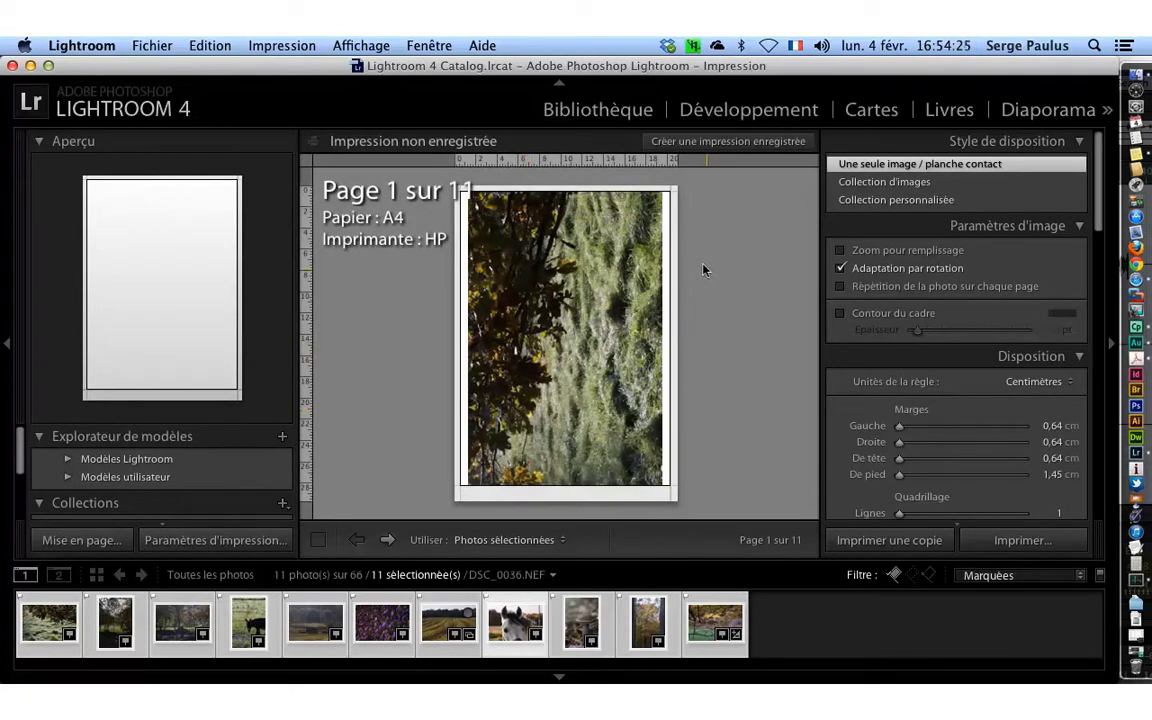
click(387, 539)
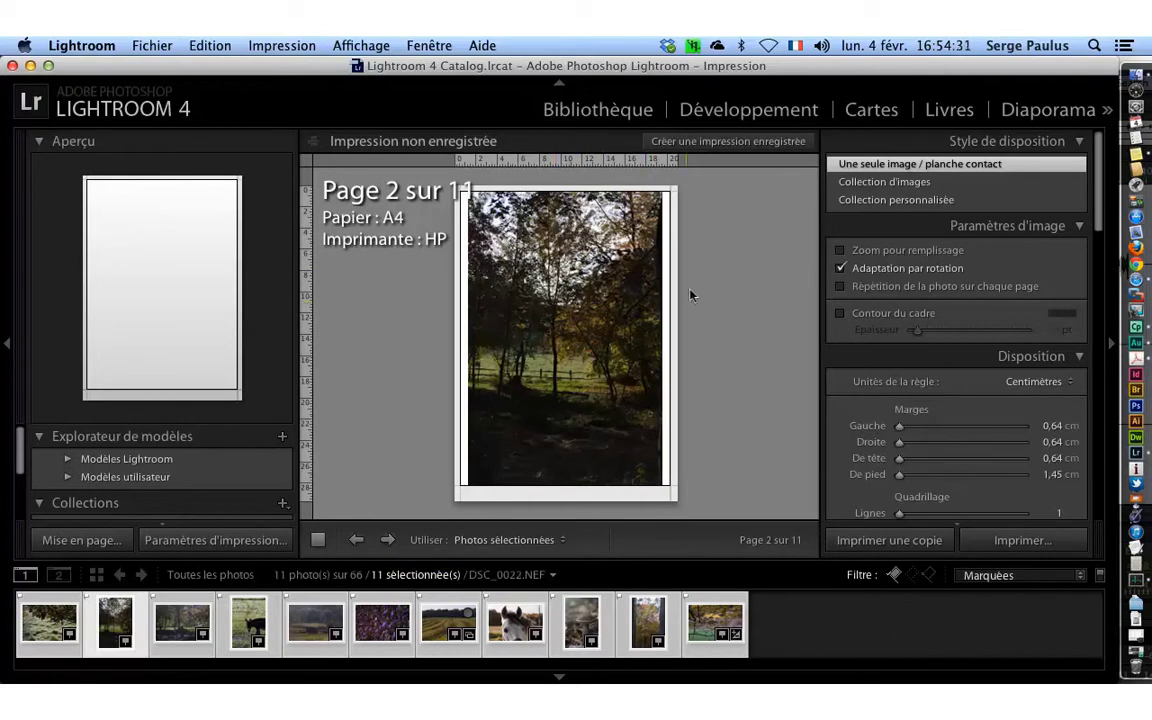
click(442, 42)
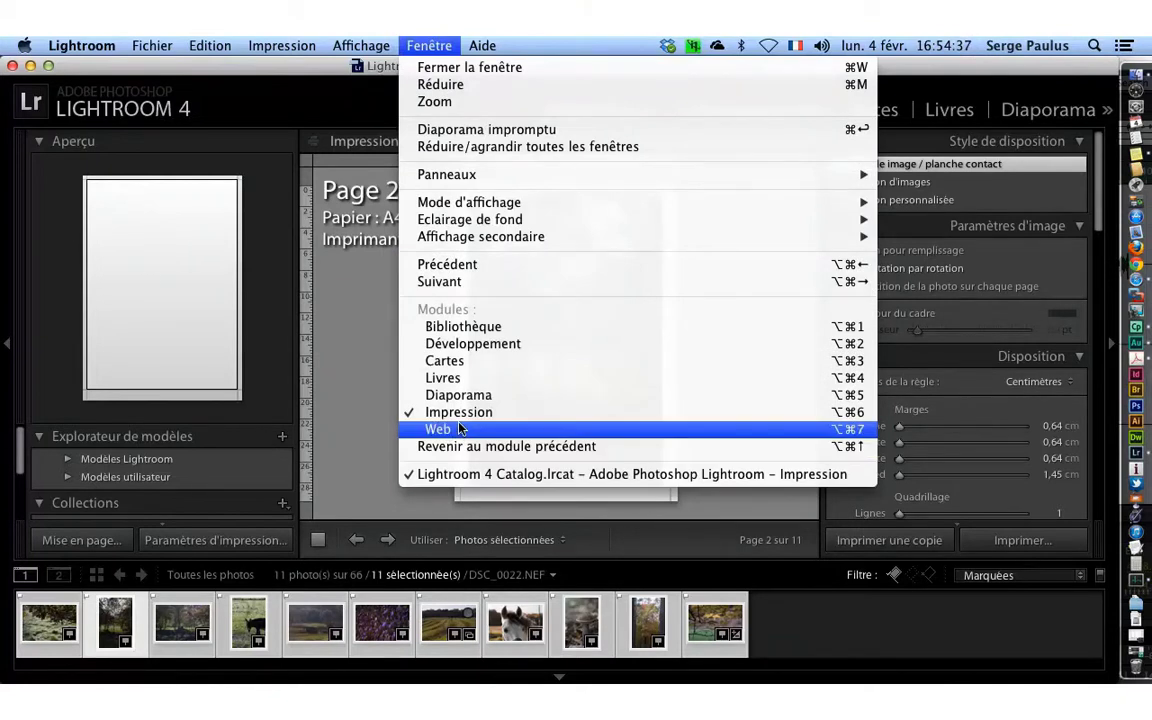
Go to the Web module and browse the Galerie HTML settings panel.
click(460, 429)
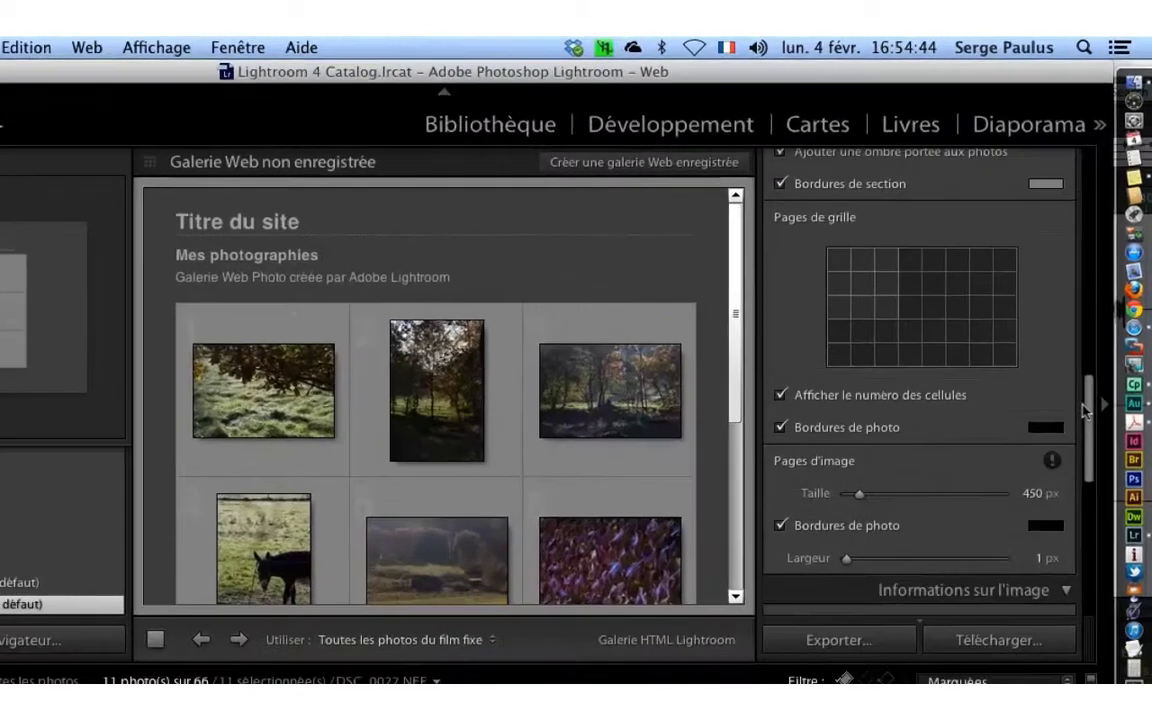
scroll(892, 270, up, 10)
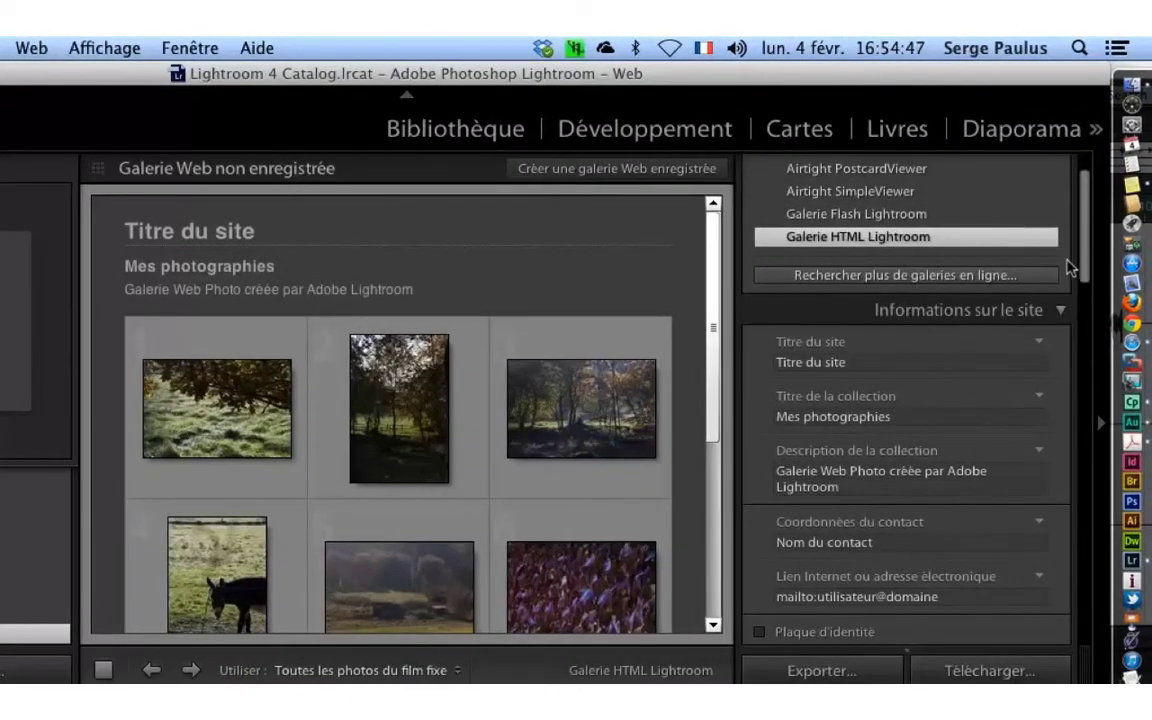
drag(1083, 257, 1095, 378)
scroll(975, 260, up, 10)
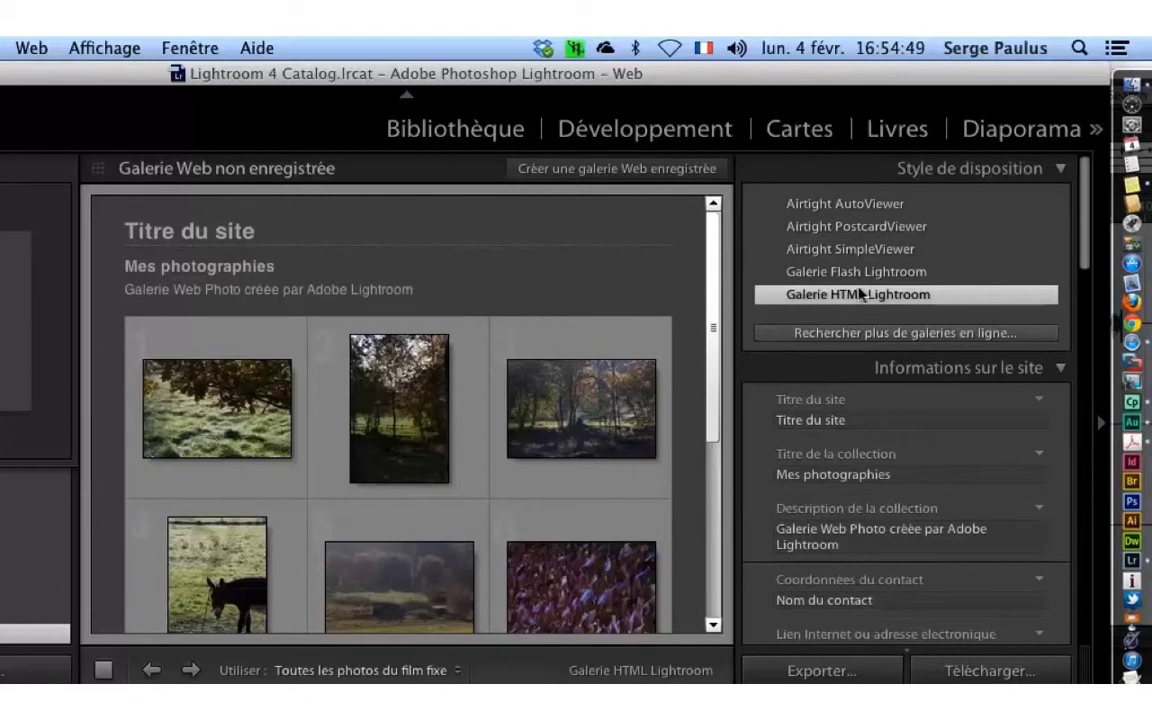
drag(1090, 240, 1093, 465)
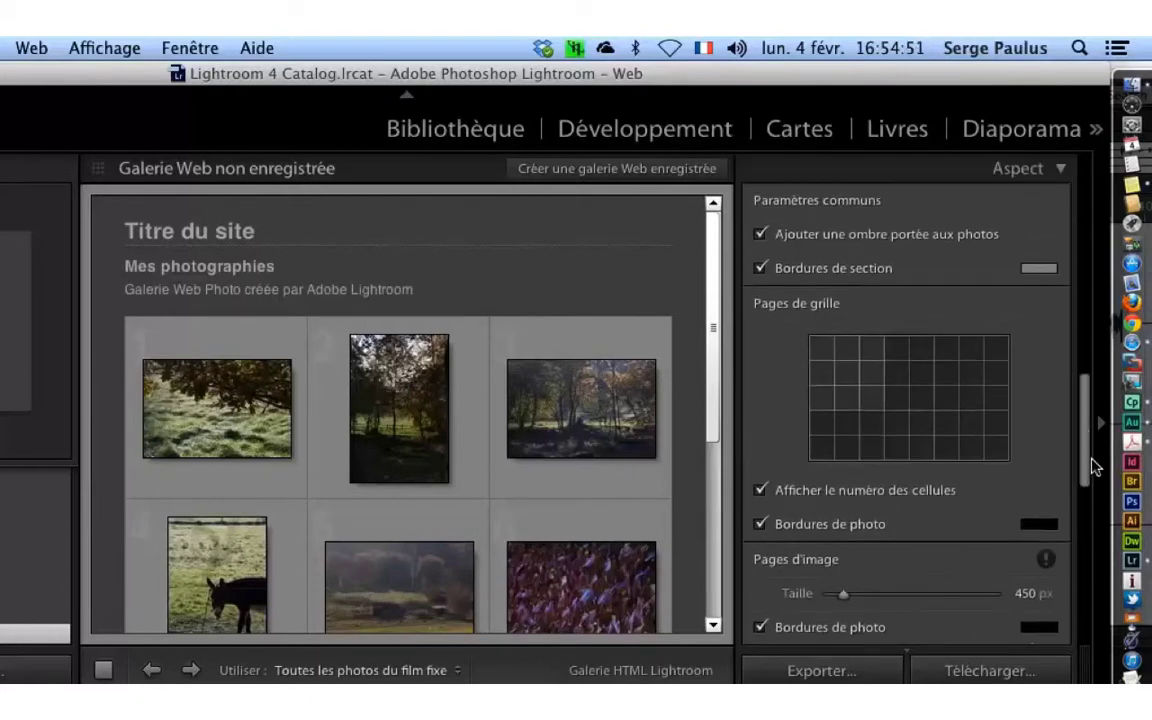
mouse_move(707, 314)
mouse_down()
mouse_move(738, 465)
mouse_move(740, 355)
mouse_move(735, 318)
mouse_move(746, 463)
mouse_move(725, 296)
mouse_up()
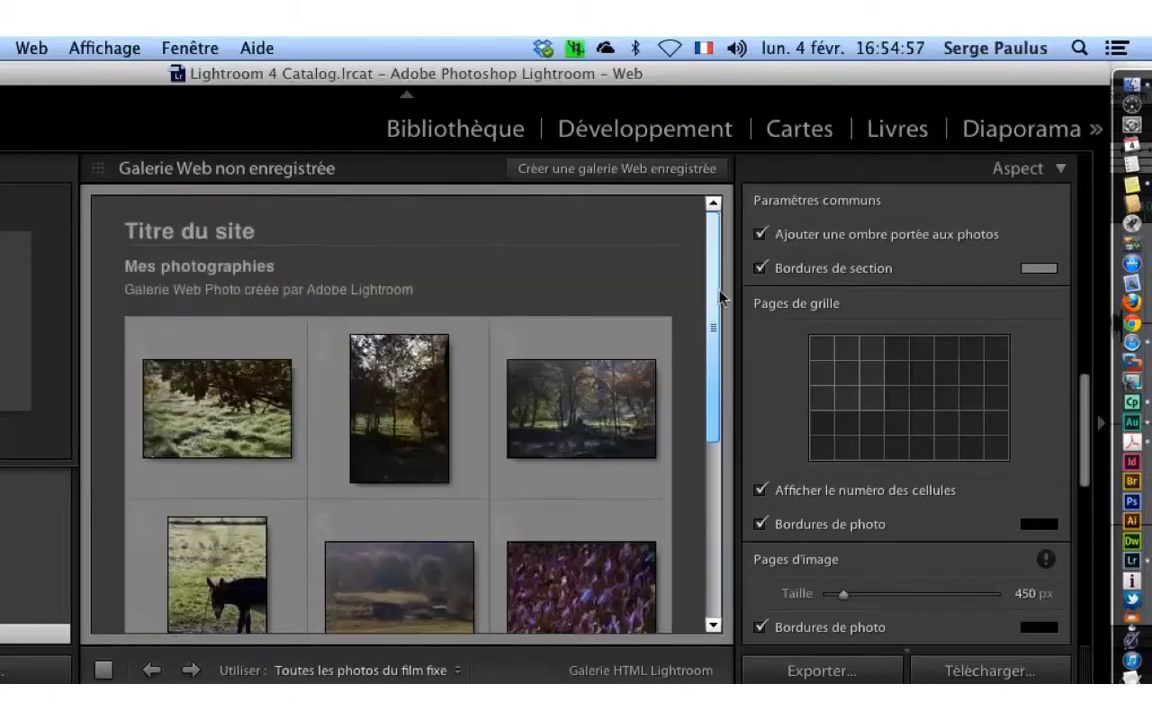
mouse_move(1084, 435)
mouse_down()
mouse_move(1079, 520)
mouse_move(1070, 281)
mouse_move(1110, 505)
mouse_move(1140, 570)
mouse_up()
scroll(932, 352, up, 3)
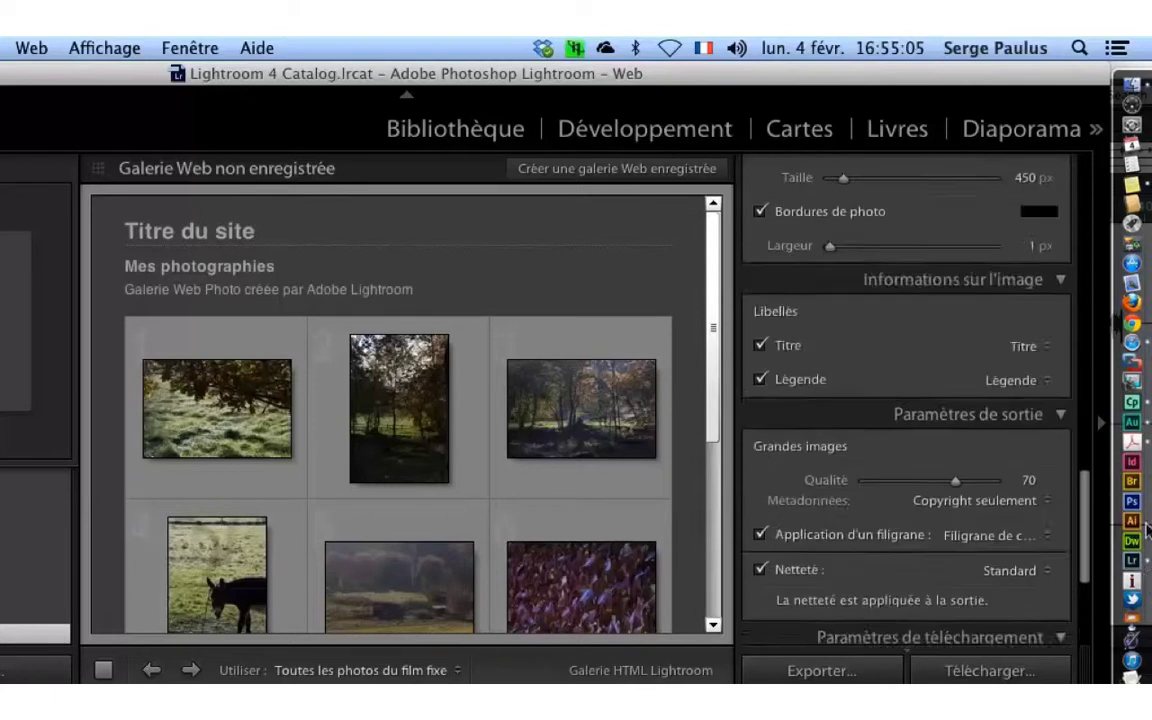
scroll(932, 352, up, 3)
Preview the forest photo's gallery page, then advance to the next photo's page.
click(856, 306)
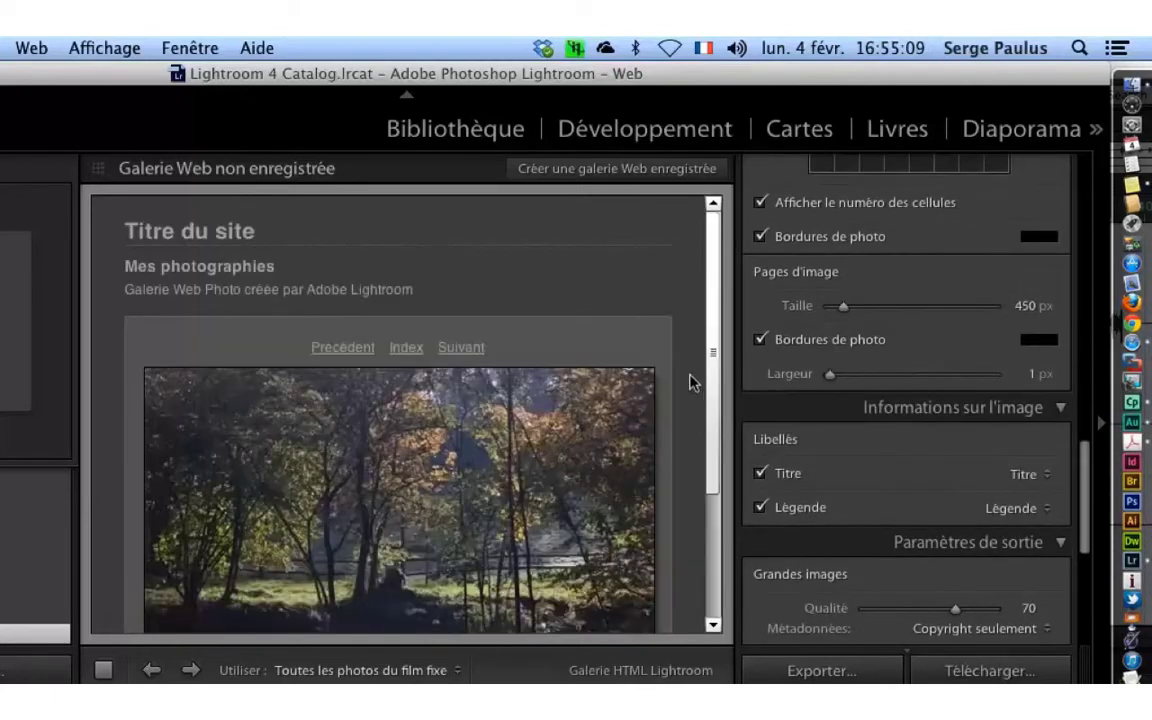
drag(710, 393, 714, 463)
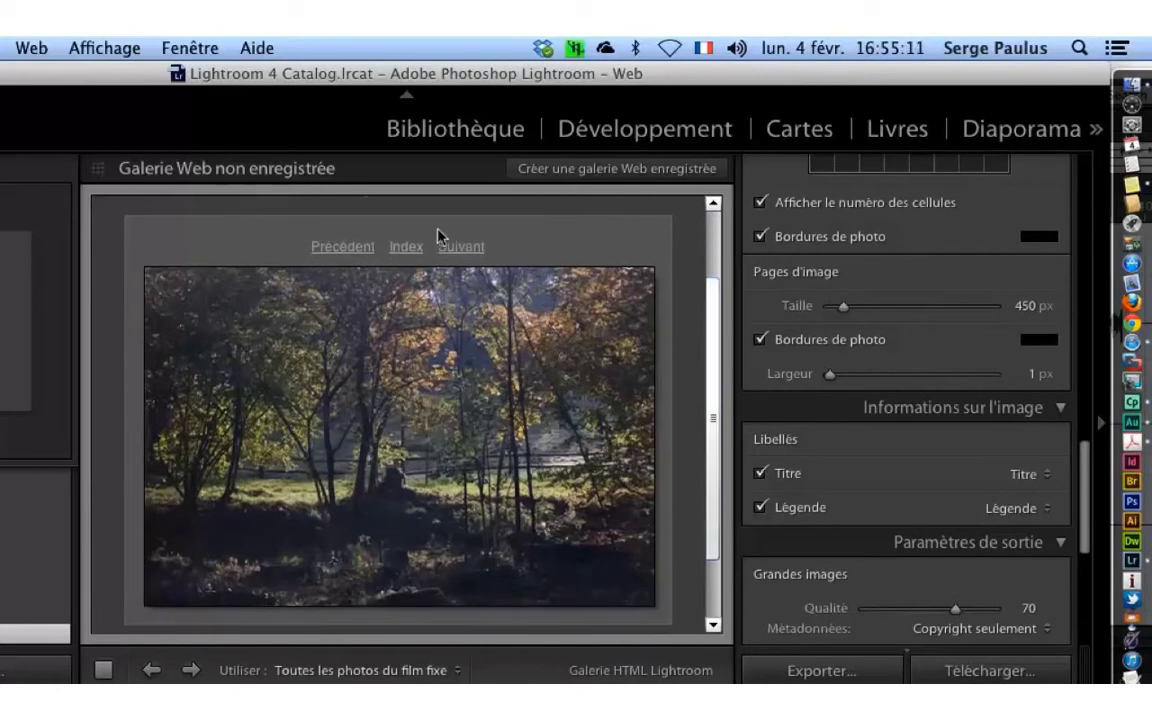
click(440, 245)
scroll(614, 358, down, 3)
scroll(614, 358, up, 5)
scroll(614, 358, up, 3)
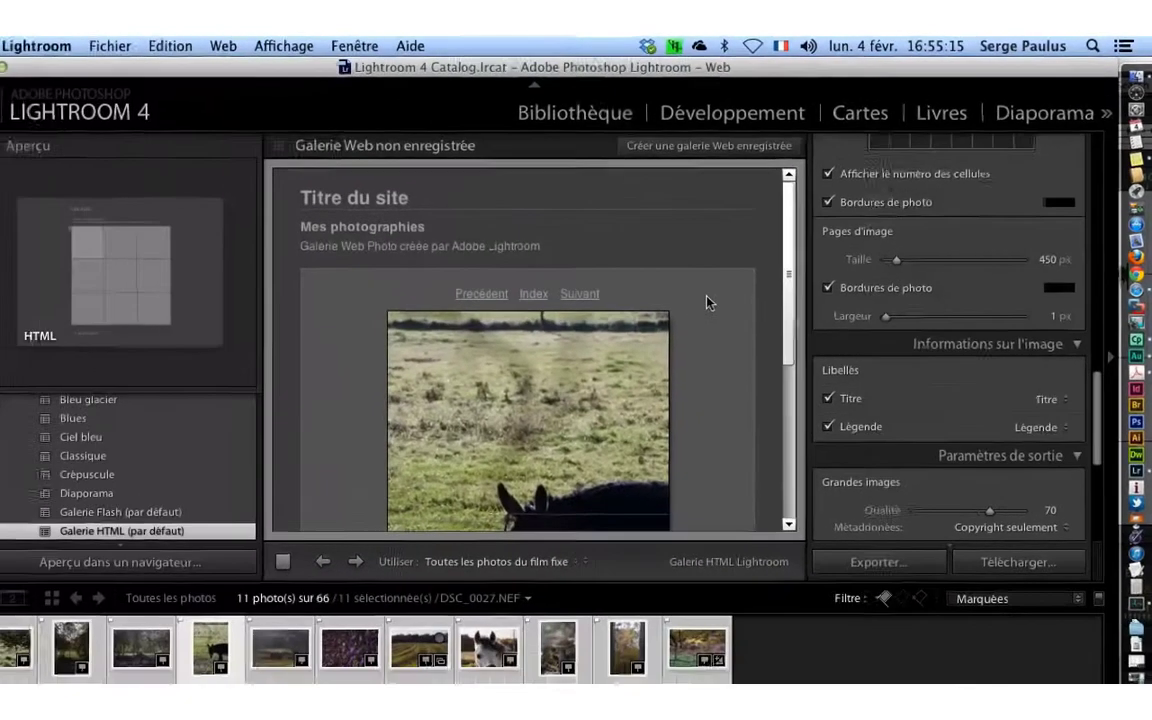